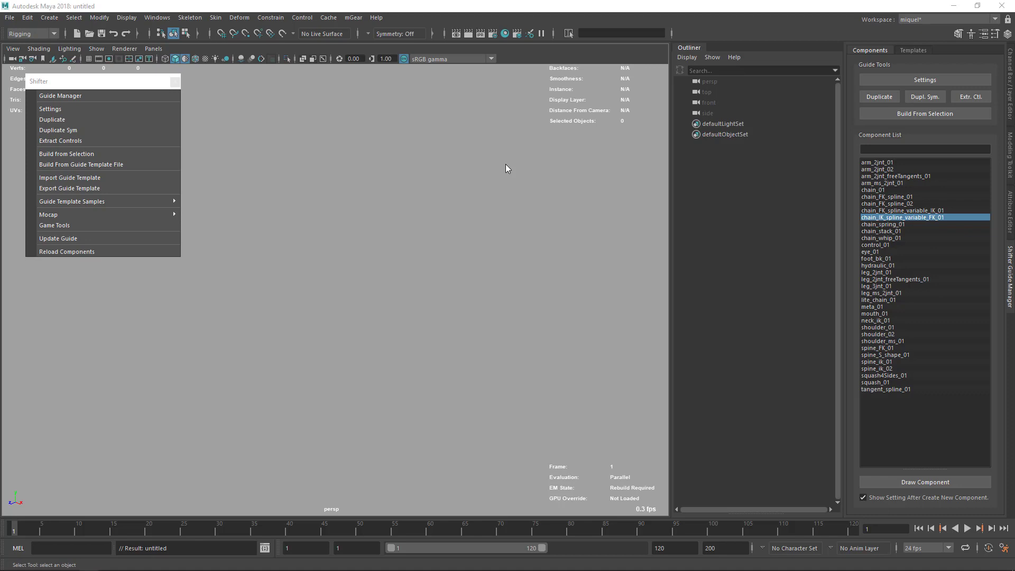
# Step: Draw a chain_stack_01 guide component with 4 sections and a spacing of 1, and display its component settings
pyautogui.click(430, 271)
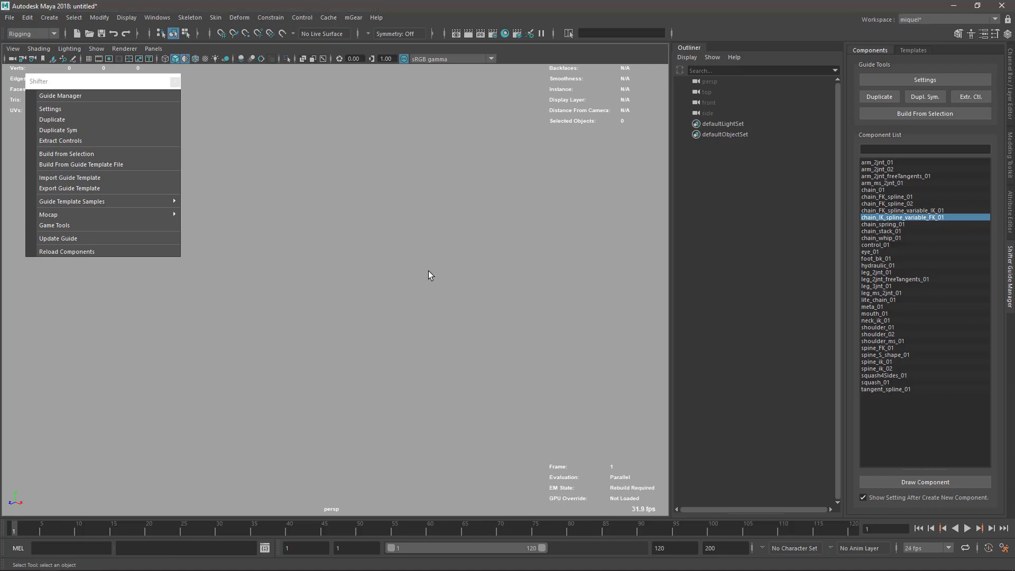
pyautogui.doubleClick(881, 232)
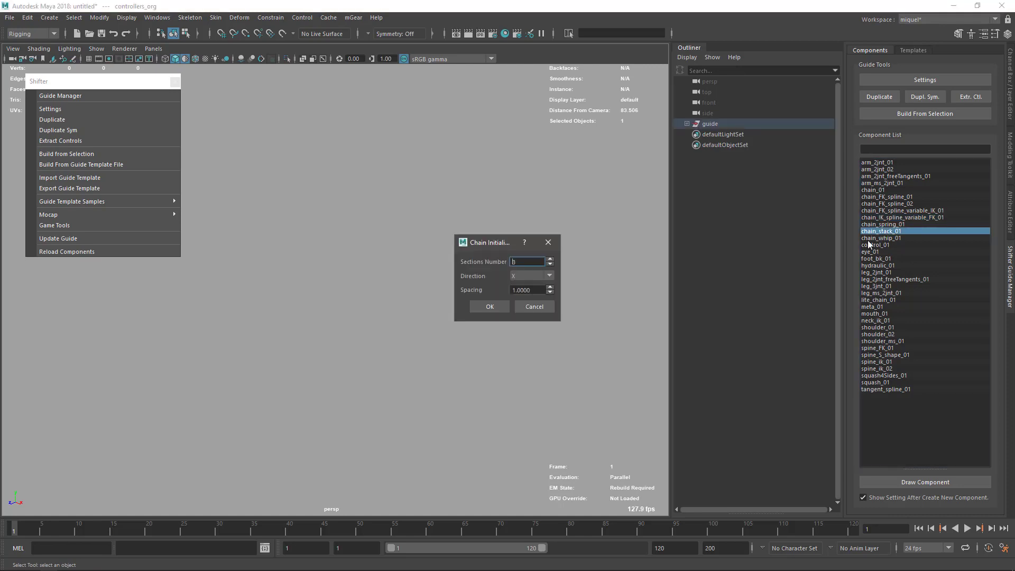
pyautogui.click(550, 259)
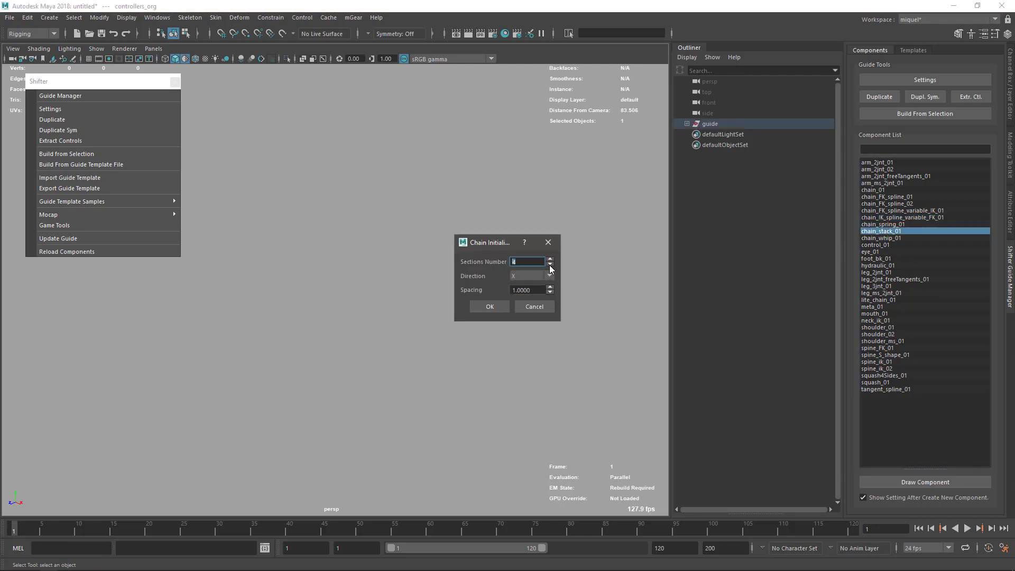
pyautogui.click(490, 307)
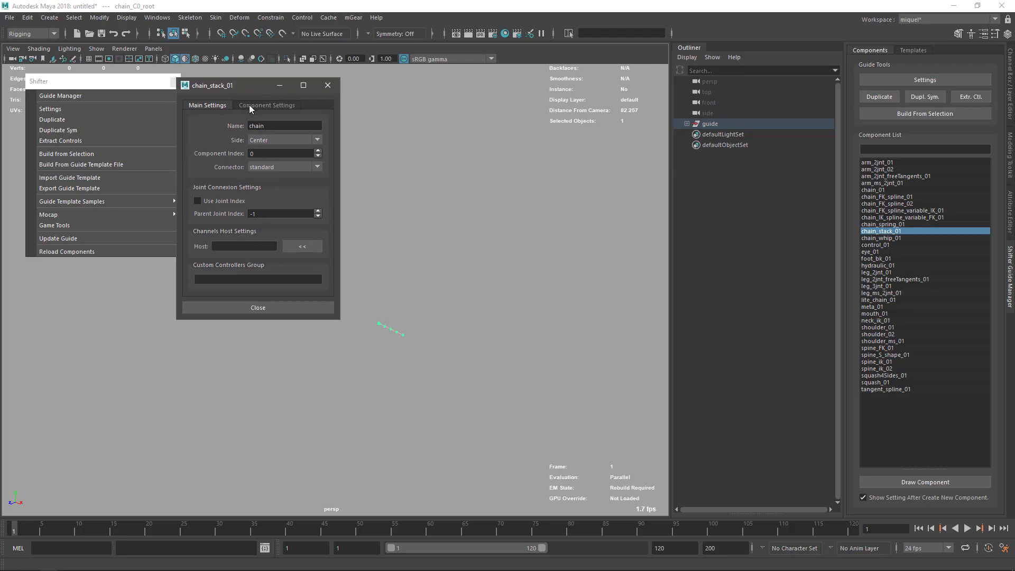
pyautogui.click(250, 106)
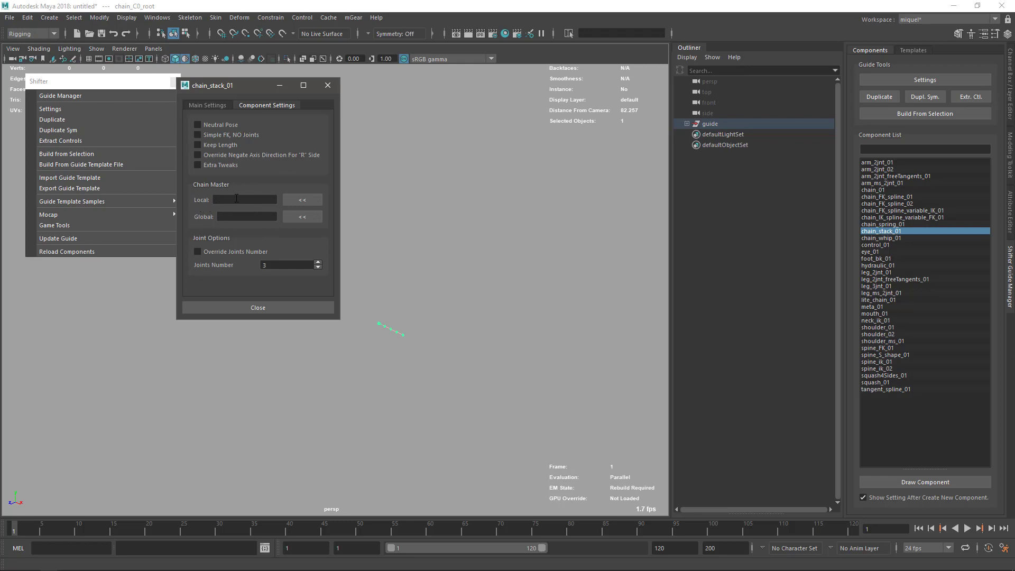
# Step: Rotate the chain guide's root to about -89 degrees around Z so the chain hangs straight down
pyautogui.keyDown('alt'); pyautogui.moveTo(408, 256); pyautogui.dragTo(533, 303, button='right'); pyautogui.keyUp('alt')
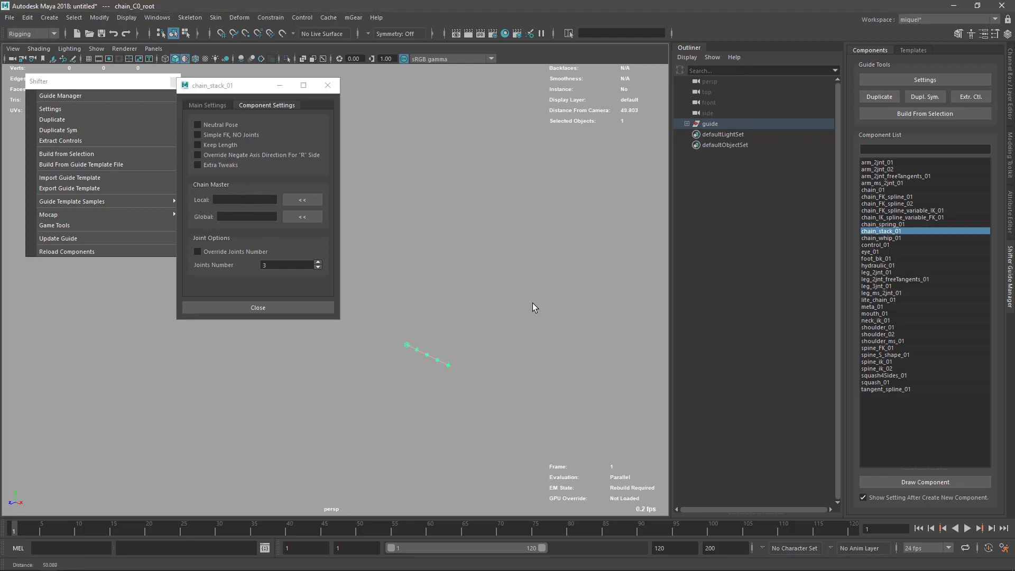
pyautogui.keyDown('alt'); pyautogui.moveTo(533, 304); pyautogui.dragTo(451, 266); pyautogui.keyUp('alt')
pyautogui.keyDown('alt'); pyautogui.moveTo(451, 266); pyautogui.dragTo(476, 254, button='right'); pyautogui.keyUp('alt')
pyautogui.keyDown('alt'); pyautogui.moveTo(476, 254); pyautogui.dragTo(467, 269, button='middle'); pyautogui.keyUp('alt')
pyautogui.press('e')
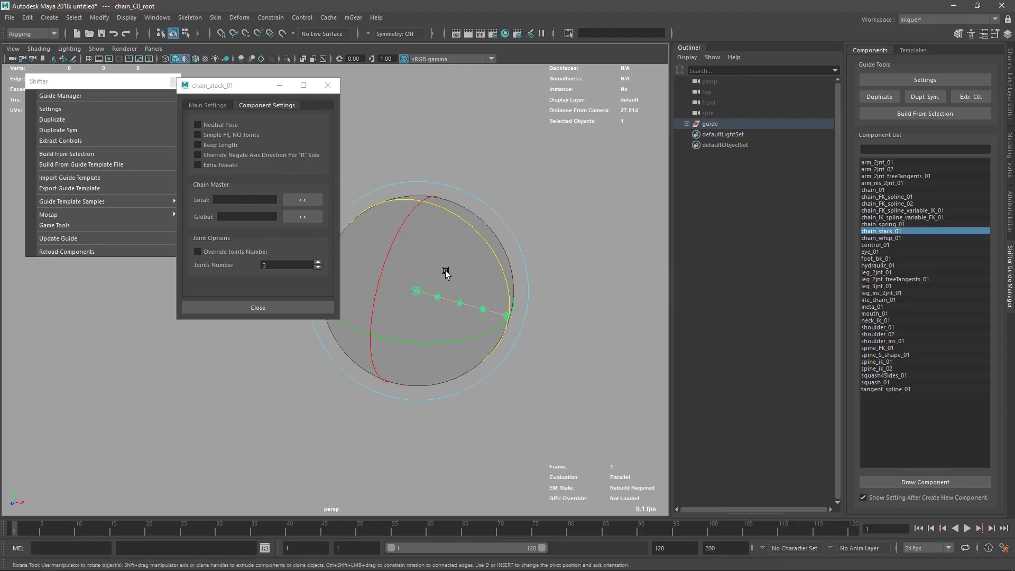
pyautogui.moveTo(476, 235); pyautogui.dragTo(509, 343)
pyautogui.keyDown('alt'); pyautogui.moveTo(397, 275); pyautogui.dragTo(479, 265, button='right'); pyautogui.keyUp('alt')
pyautogui.keyDown('alt'); pyautogui.moveTo(479, 264); pyautogui.dragTo(489, 271); pyautogui.keyUp('alt')
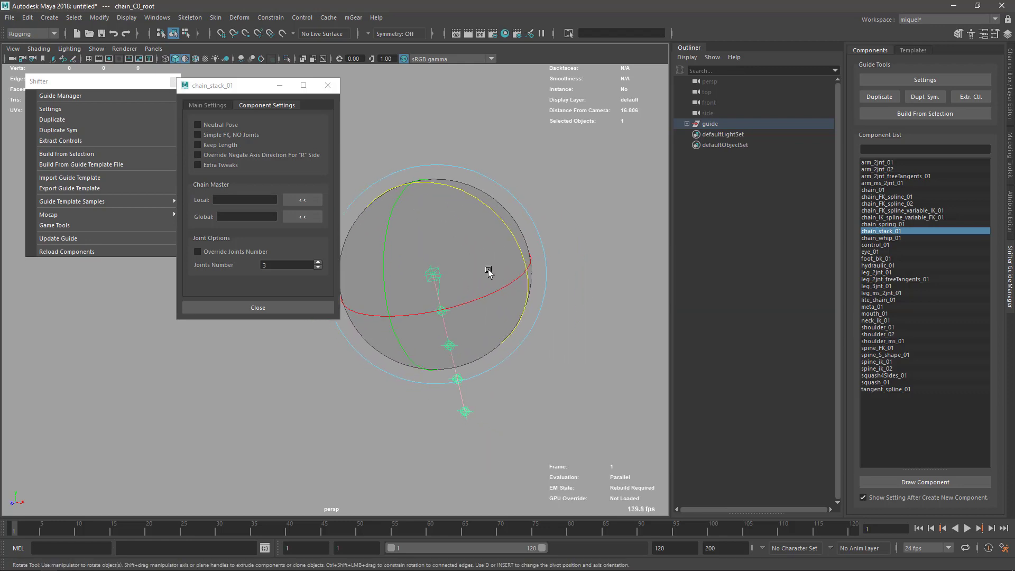
pyautogui.moveTo(503, 232); pyautogui.dragTo(514, 251)
pyautogui.keyDown('alt'); pyautogui.moveTo(487, 209); pyautogui.dragTo(481, 212, button='middle'); pyautogui.keyUp('alt')
pyautogui.keyDown('alt'); pyautogui.moveTo(489, 253); pyautogui.dragTo(507, 236); pyautogui.keyUp('alt')
pyautogui.keyDown('alt'); pyautogui.moveTo(505, 236); pyautogui.dragTo(510, 221, button='middle'); pyautogui.keyUp('alt')
pyautogui.moveTo(503, 196); pyautogui.dragTo(510, 209)
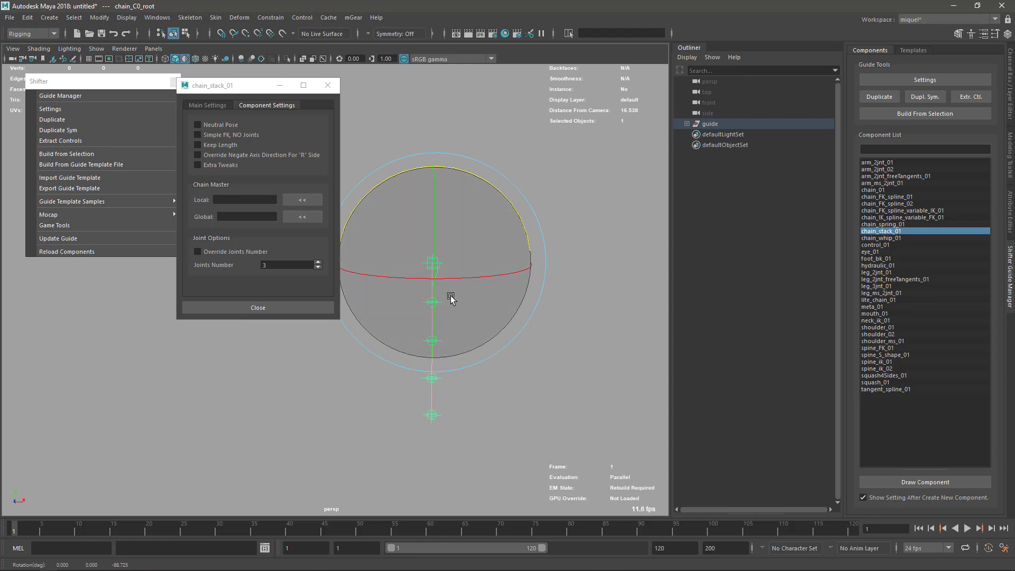
pyautogui.keyDown('alt'); pyautogui.moveTo(453, 297); pyautogui.dragTo(453, 262); pyautogui.keyUp('alt')
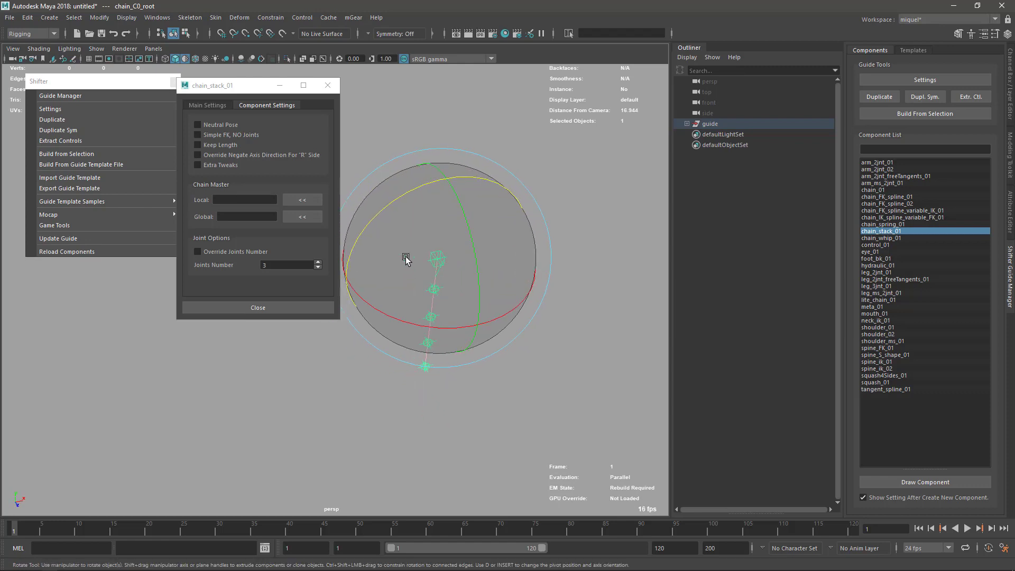
# Step: Rename the chain component "global" in its main settings
pyautogui.press('r')
pyautogui.press('g')
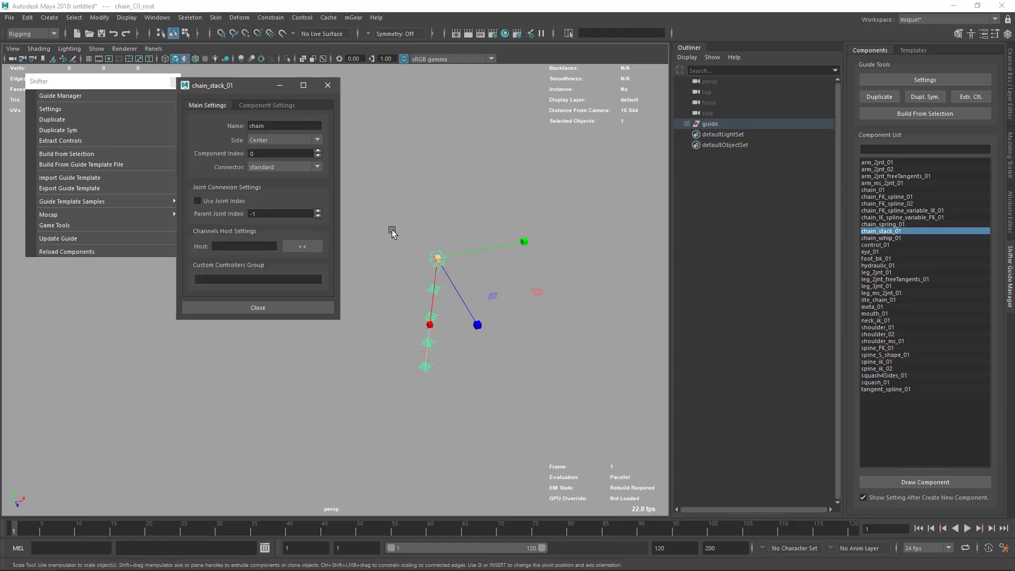
pyautogui.moveTo(243, 90); pyautogui.dragTo(250, 105)
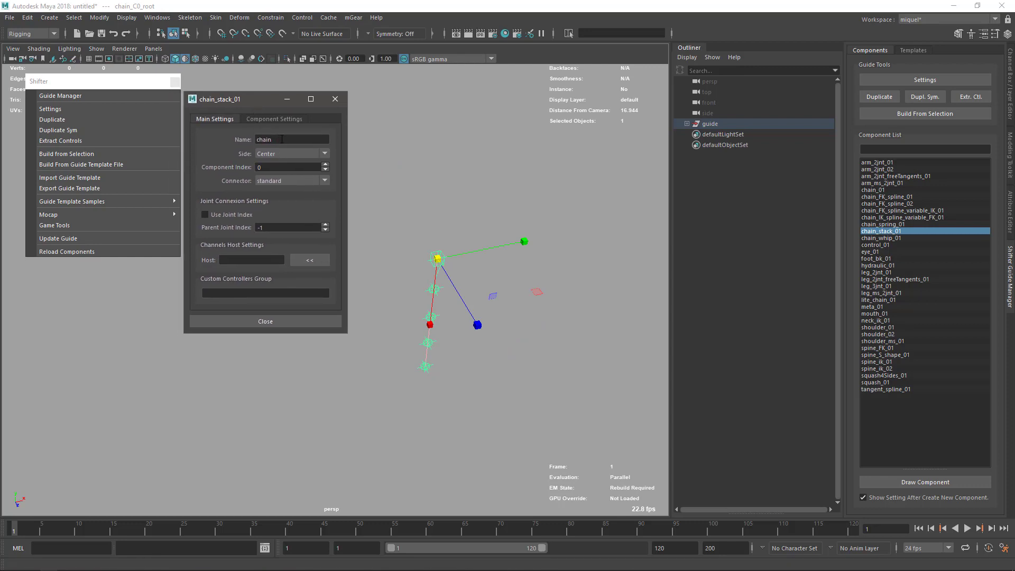
pyautogui.moveTo(276, 140); pyautogui.dragTo(249, 151)
pyautogui.write('wor')
pyautogui.keyDown('alt'); pyautogui.moveTo(482, 286); pyautogui.dragTo(501, 301); pyautogui.keyUp('alt')
pyautogui.press('q')
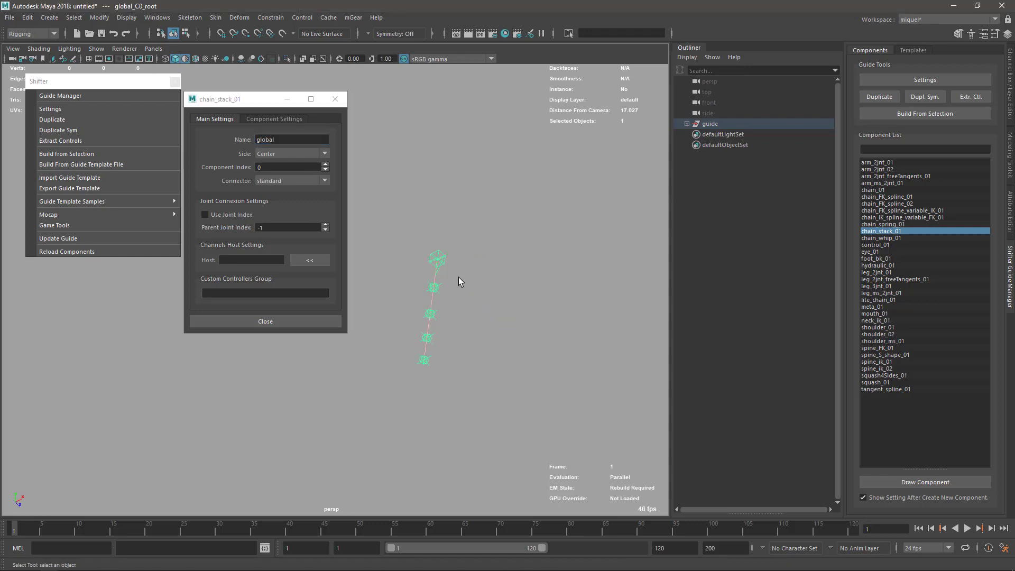
# Step: Duplicate the global chain guide and move the copy about 1.5 units along Z, beside the original
pyautogui.hotkey('ctrl', 'd')
pyautogui.press('w')
pyautogui.moveTo(452, 274); pyautogui.dragTo(495, 331)
pyautogui.press('Return')
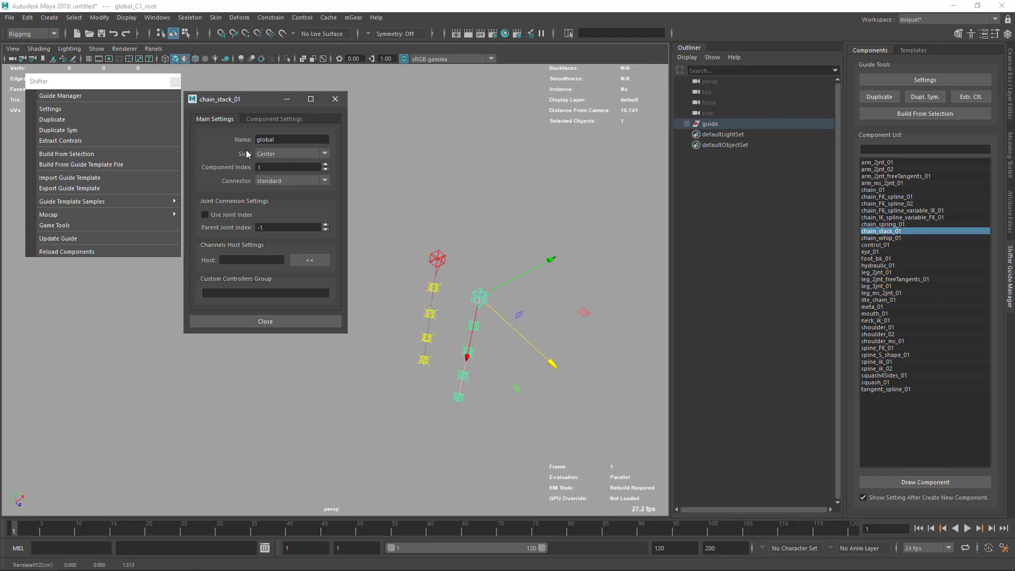
# Step: Rename the duplicated chain component "local"
pyautogui.doubleClick(265, 140)
pyautogui.write('loc')
pyautogui.press('Return')
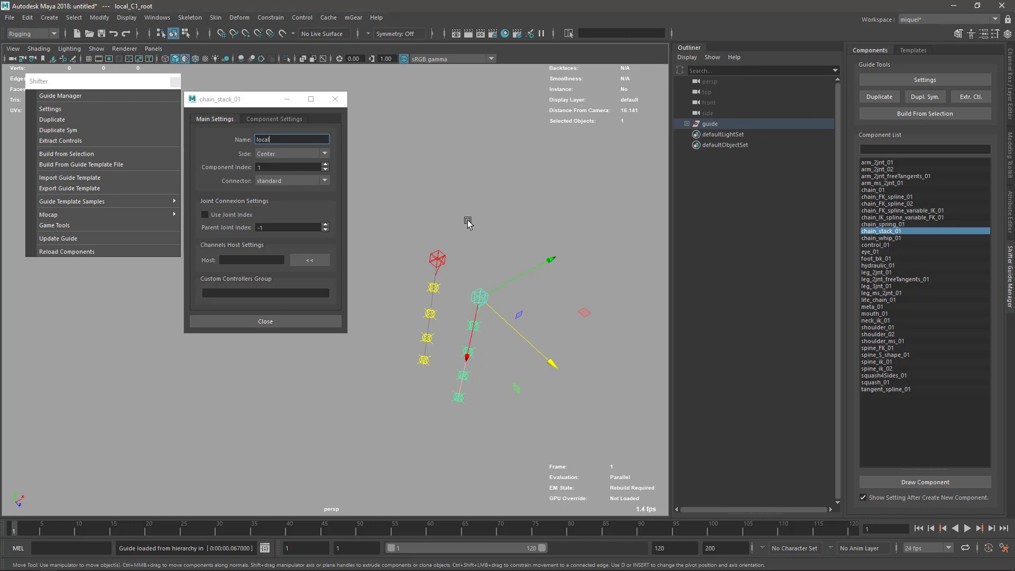
pyautogui.click(469, 224)
# Step: Show the viewport grid and move the global and local chain guides together away from the origin
pyautogui.keyDown('alt'); pyautogui.moveTo(508, 236); pyautogui.dragTo(444, 217); pyautogui.keyUp('alt')
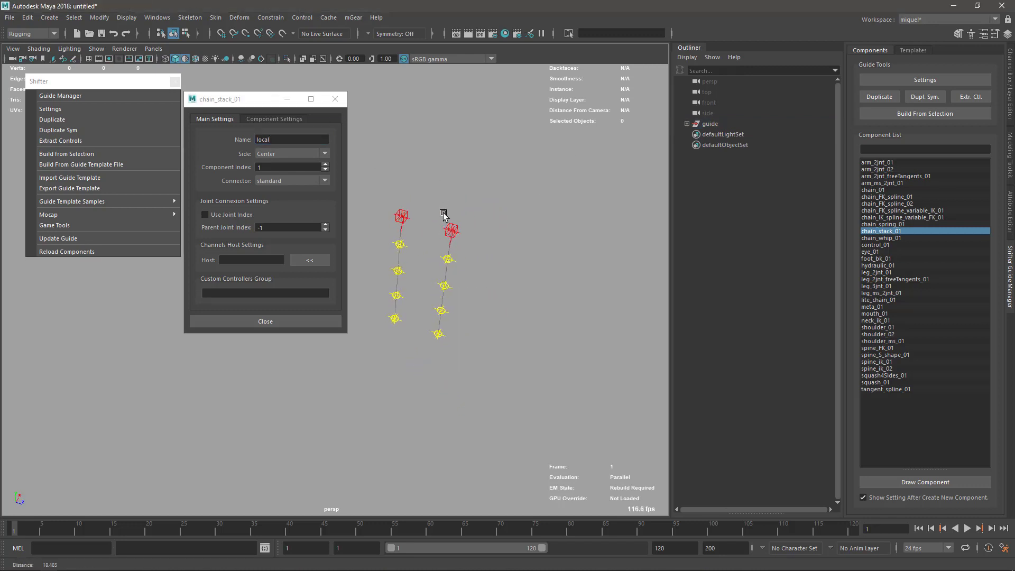
pyautogui.click(89, 59)
pyautogui.keyDown('alt'); pyautogui.moveTo(479, 256); pyautogui.dragTo(459, 264); pyautogui.keyUp('alt')
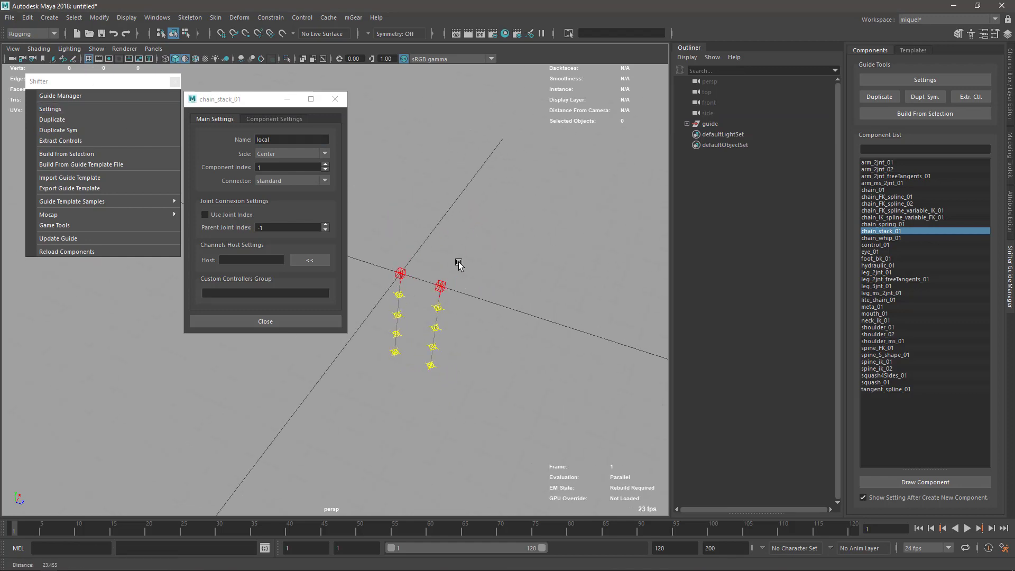
pyautogui.click(394, 274)
pyautogui.keyDown('shift'); pyautogui.click(429, 285); pyautogui.keyUp('shift')
pyautogui.press('w')
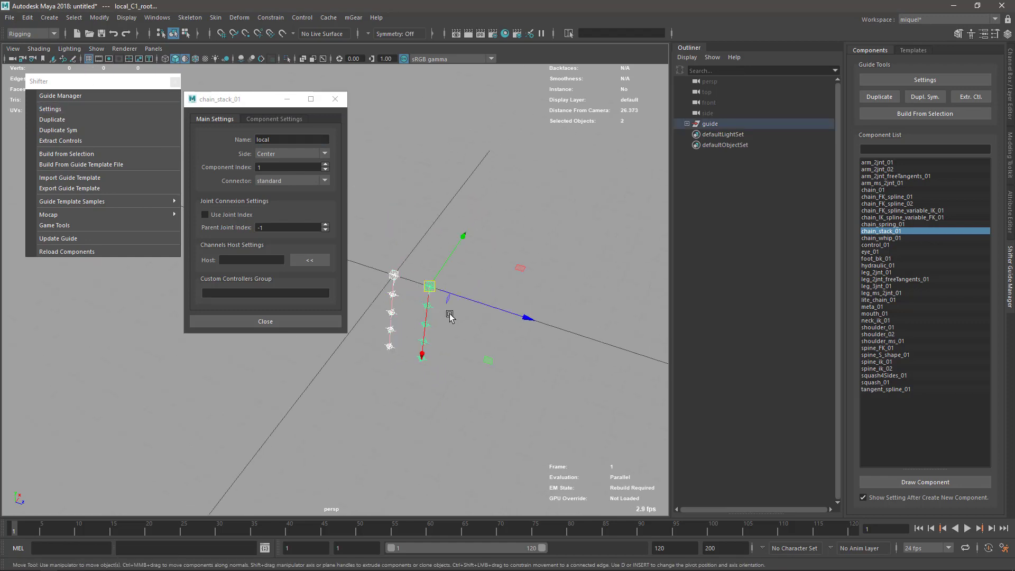
pyautogui.moveTo(519, 268); pyautogui.dragTo(540, 189)
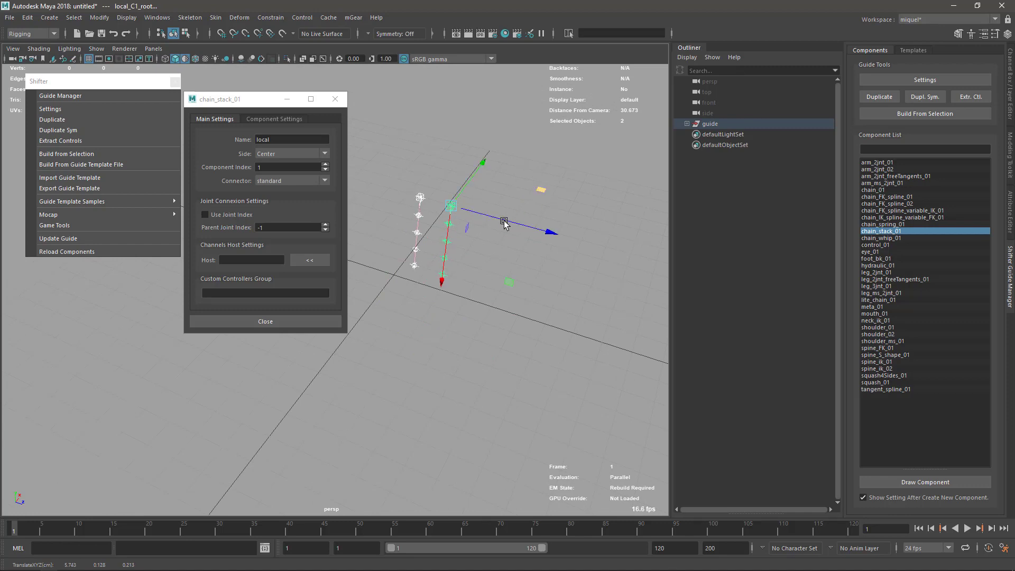
pyautogui.moveTo(480, 168); pyautogui.dragTo(496, 146)
pyautogui.press('q')
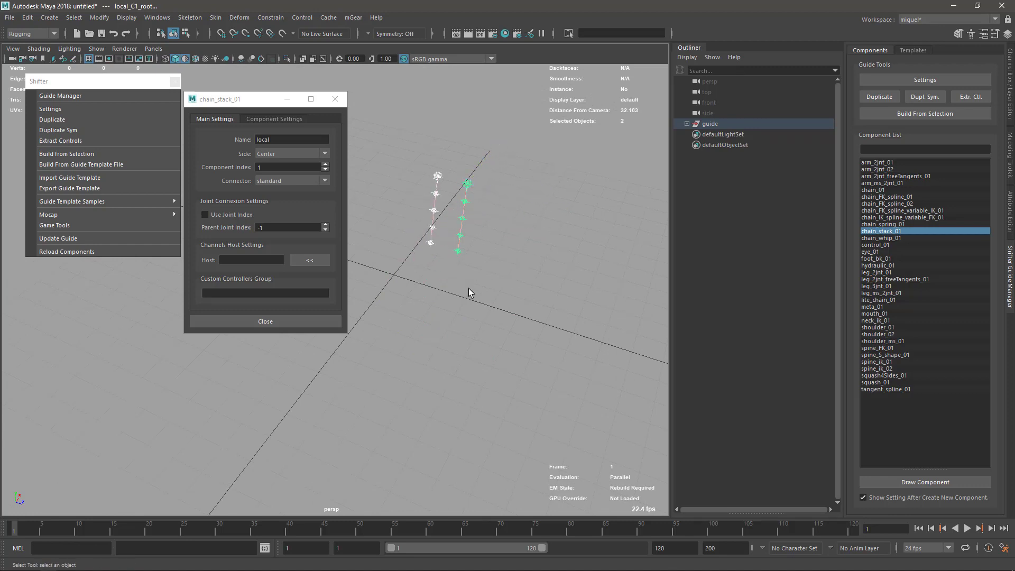
pyautogui.click(468, 293)
# Step: Duplicate the local chain guide and move the copy close to the grid origin
pyautogui.keyDown('alt'); pyautogui.moveTo(414, 237); pyautogui.dragTo(442, 253); pyautogui.keyUp('alt')
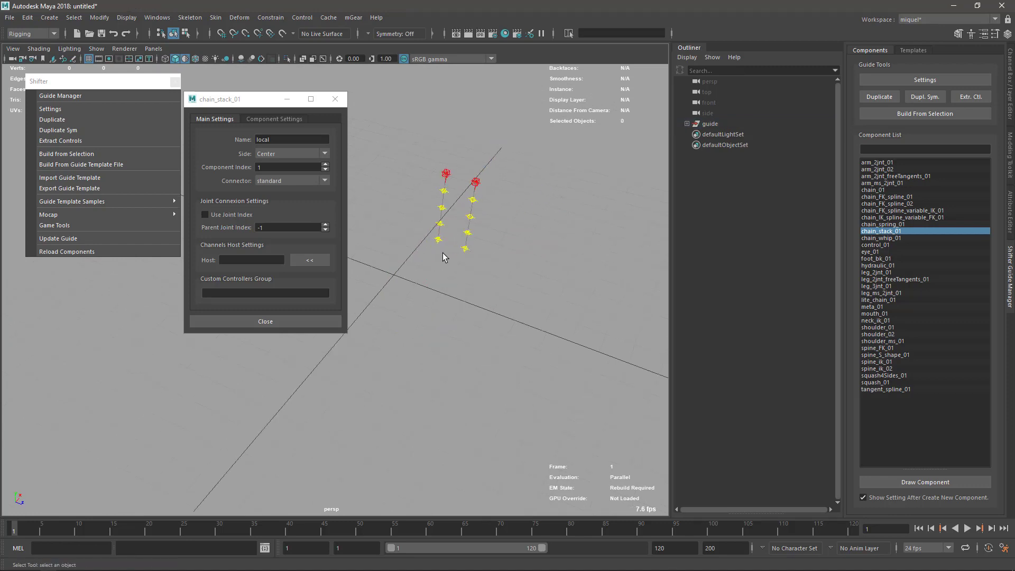
pyautogui.click(473, 185)
pyautogui.press('w')
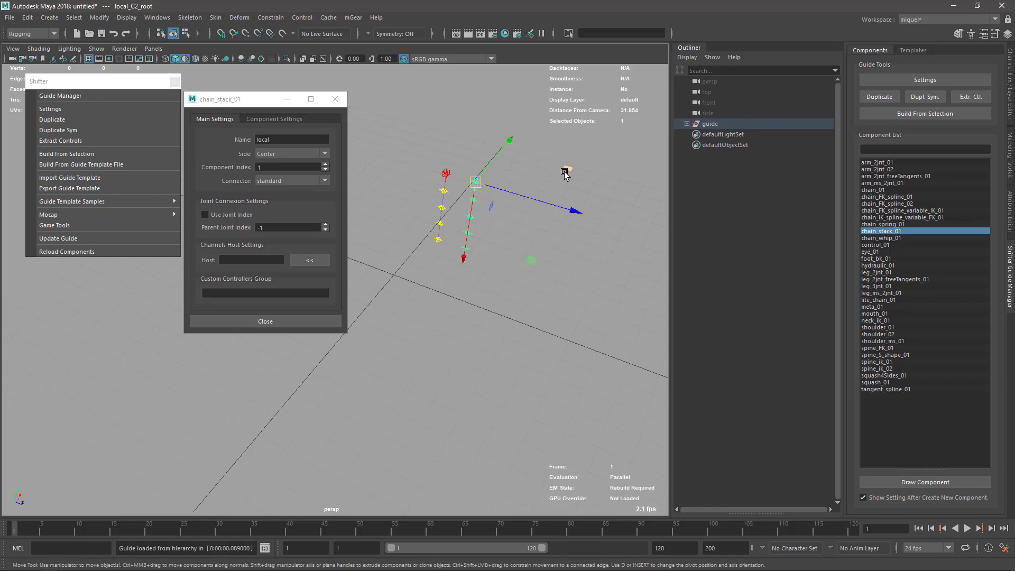
pyautogui.moveTo(565, 175); pyautogui.dragTo(518, 251, button='middle')
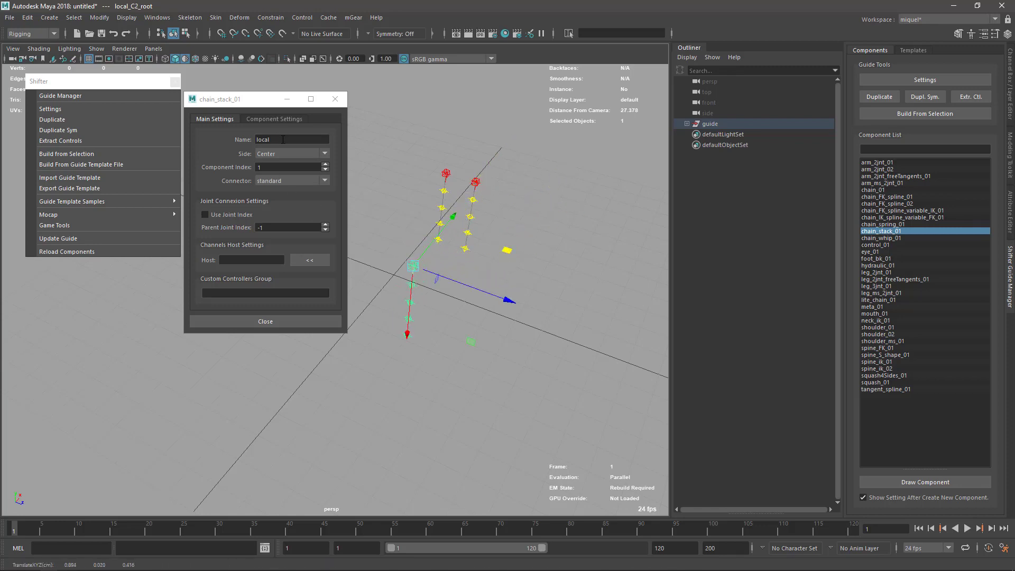
# Step: Rename the chain component near the origin "slaveBase", keeping its component index at 2
pyautogui.click(321, 218)
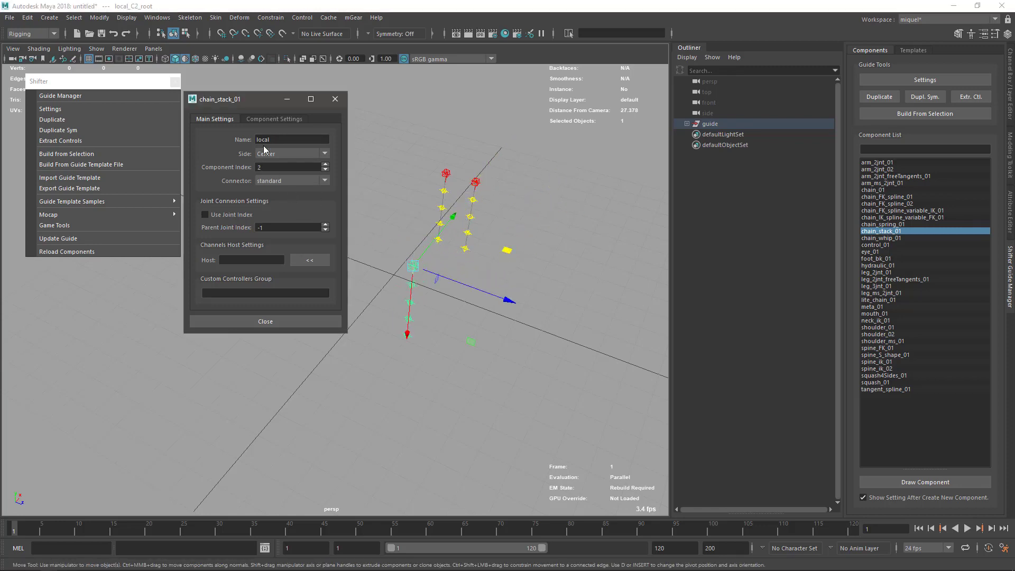
pyautogui.moveTo(270, 140); pyautogui.dragTo(248, 145)
pyautogui.doubleClick(316, 167)
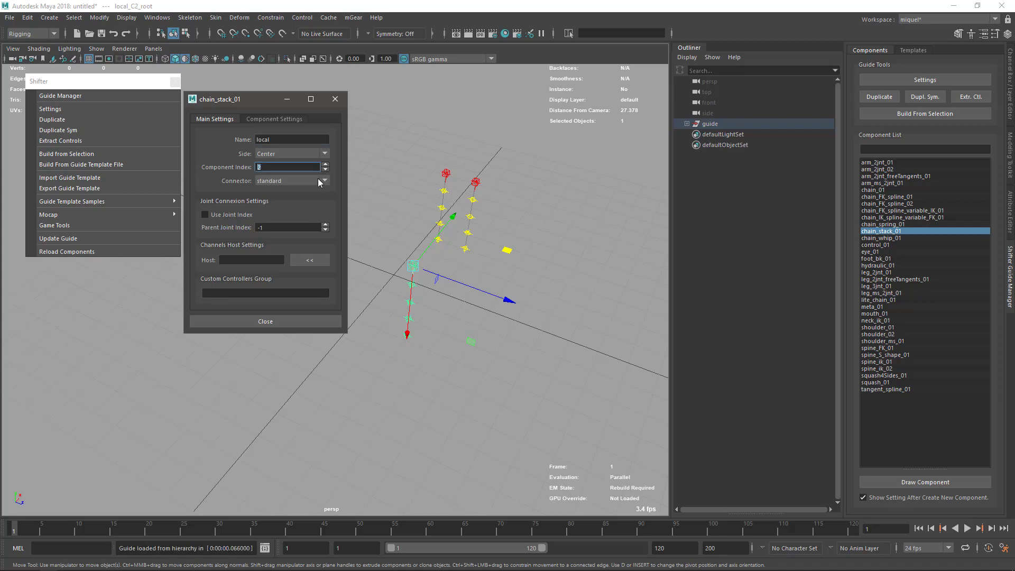
pyautogui.doubleClick(284, 140)
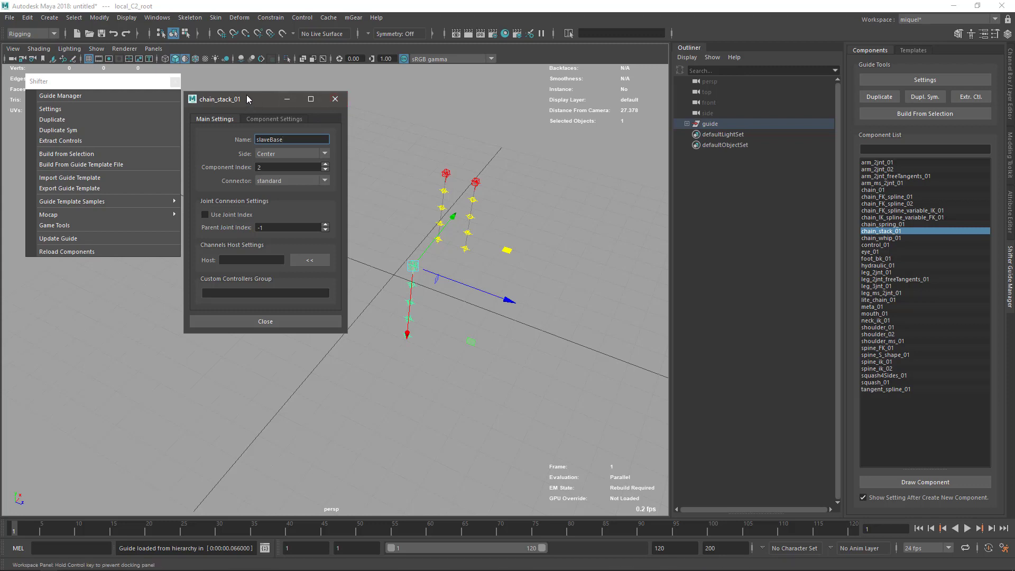
pyautogui.moveTo(247, 96); pyautogui.dragTo(237, 84)
pyautogui.press('Return')
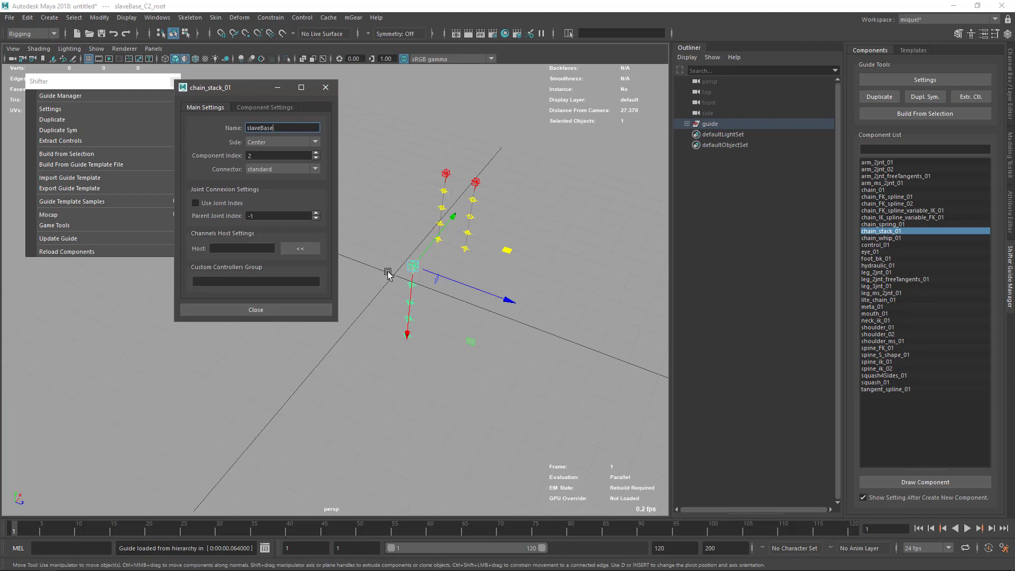
# Step: Move the slaveBase chain guide slightly away from the origin and duplicate it, placing the copy nearer the origin
pyautogui.moveTo(429, 247)
pyautogui.mouseDown()
pyautogui.moveTo(443, 236)
pyautogui.moveTo(426, 243)
pyautogui.mouseUp()
pyautogui.hotkey('ctrl', 'd')
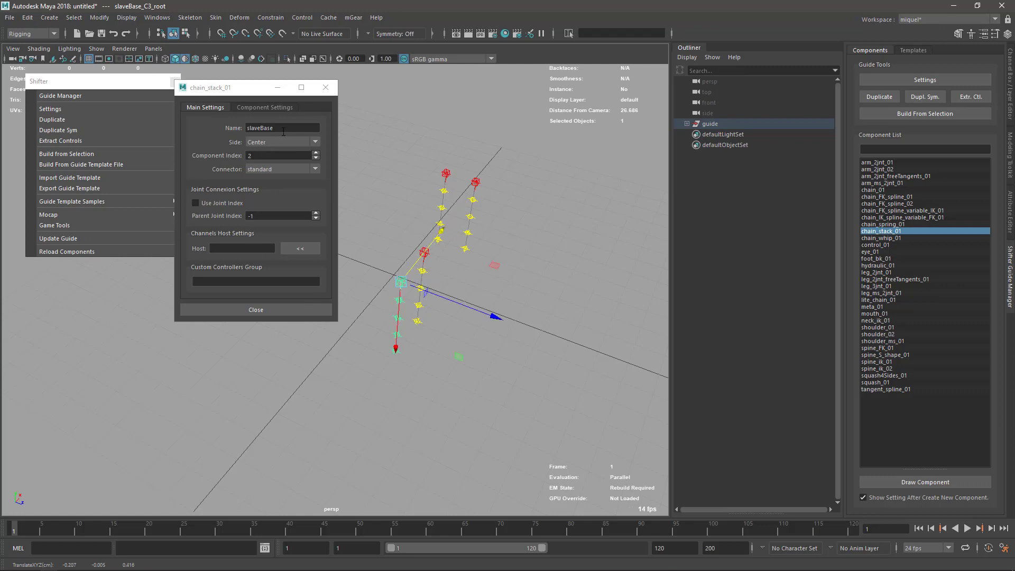
# Step: Rename the duplicated slaveBase chain component with index 3 as "slave"
pyautogui.click(283, 130)
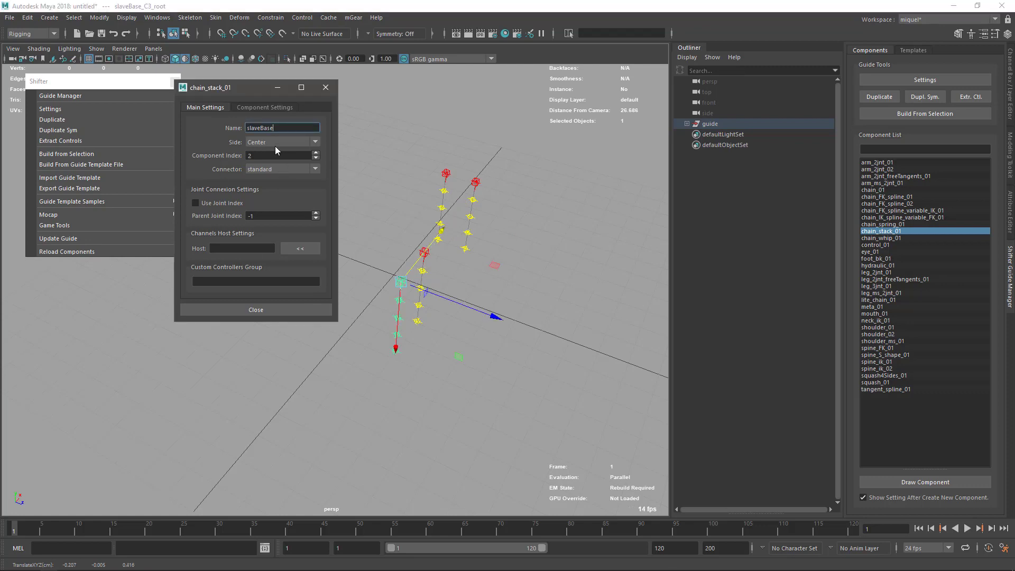
pyautogui.write('4')
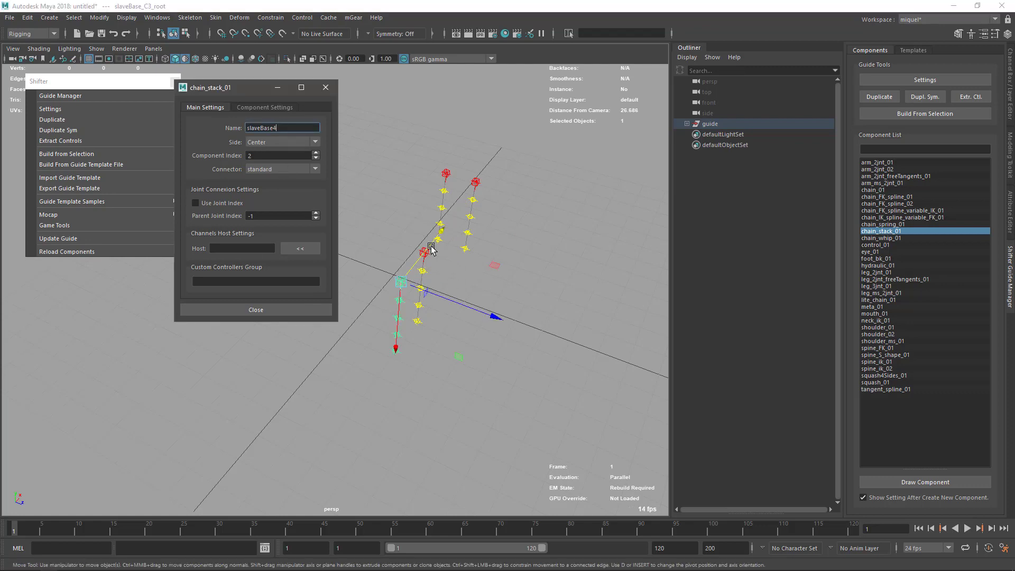
pyautogui.click(453, 323)
pyautogui.click(401, 282)
pyautogui.press('BackSpace')
pyautogui.press('BackSpace')
pyautogui.press('BackSpace')
pyautogui.press('BackSpace')
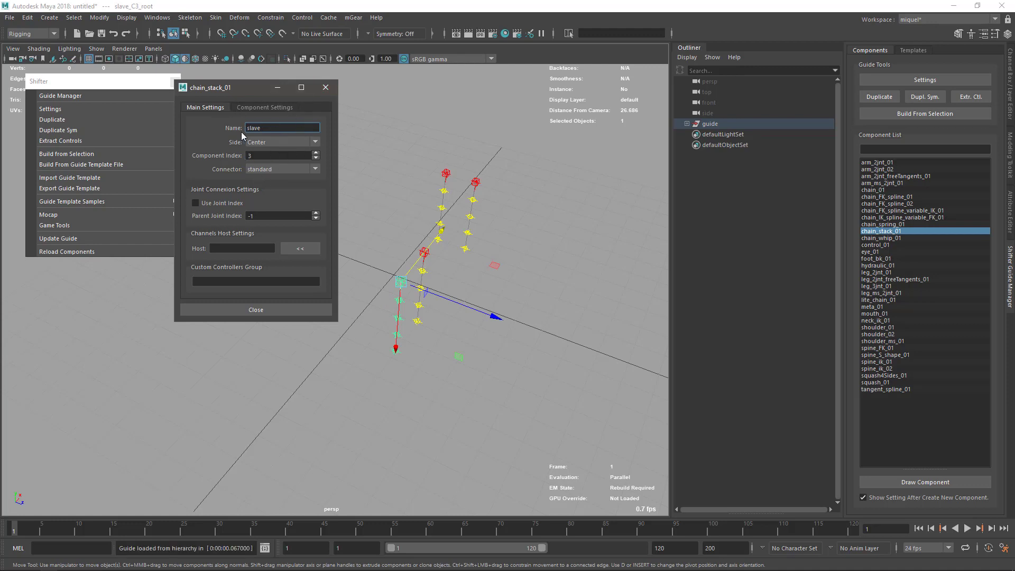
# Step: Look over the four chain guides and select the local chain
pyautogui.moveTo(456, 263)
pyautogui.keyDown('alt'); pyautogui.mouseDown()
pyautogui.moveTo(456, 294)
pyautogui.moveTo(446, 268)
pyautogui.mouseUp(); pyautogui.keyUp('alt')
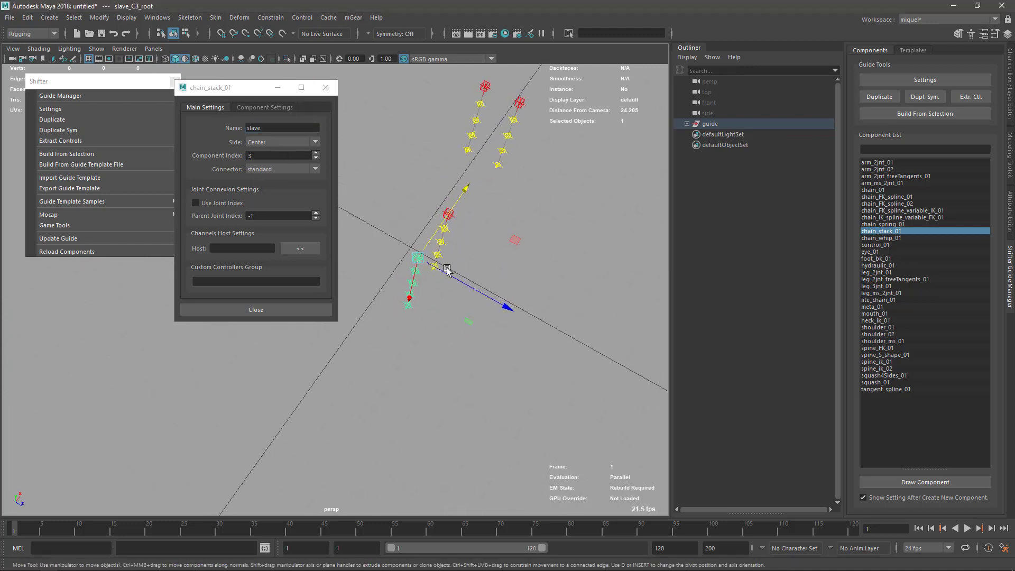
pyautogui.click(532, 202)
pyautogui.press('q')
pyautogui.keyDown('alt'); pyautogui.moveTo(494, 91); pyautogui.dragTo(477, 129, button='middle'); pyautogui.keyUp('alt')
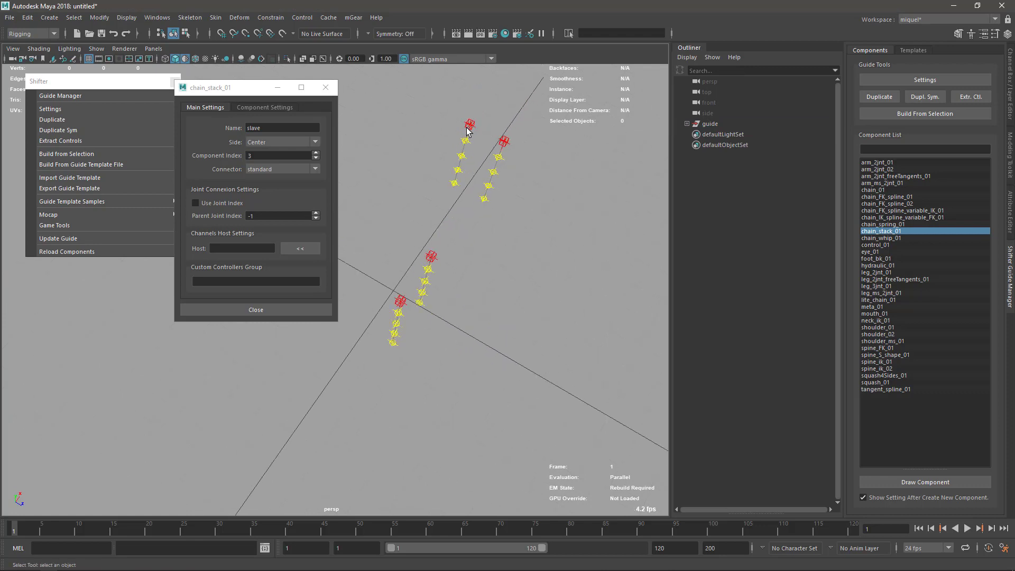
pyautogui.click(467, 132)
pyautogui.click(498, 158)
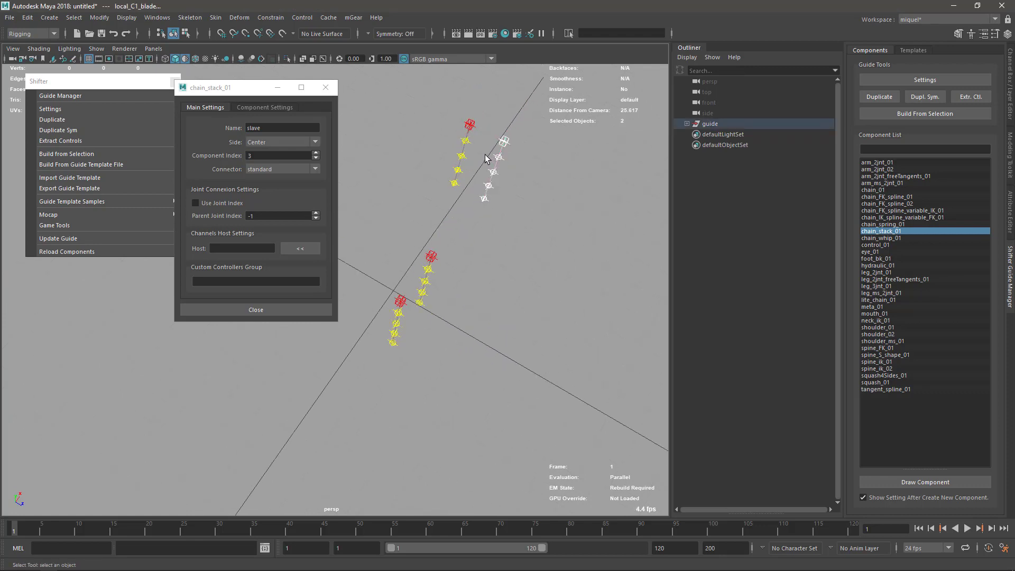
pyautogui.scroll(2, 456, 219)
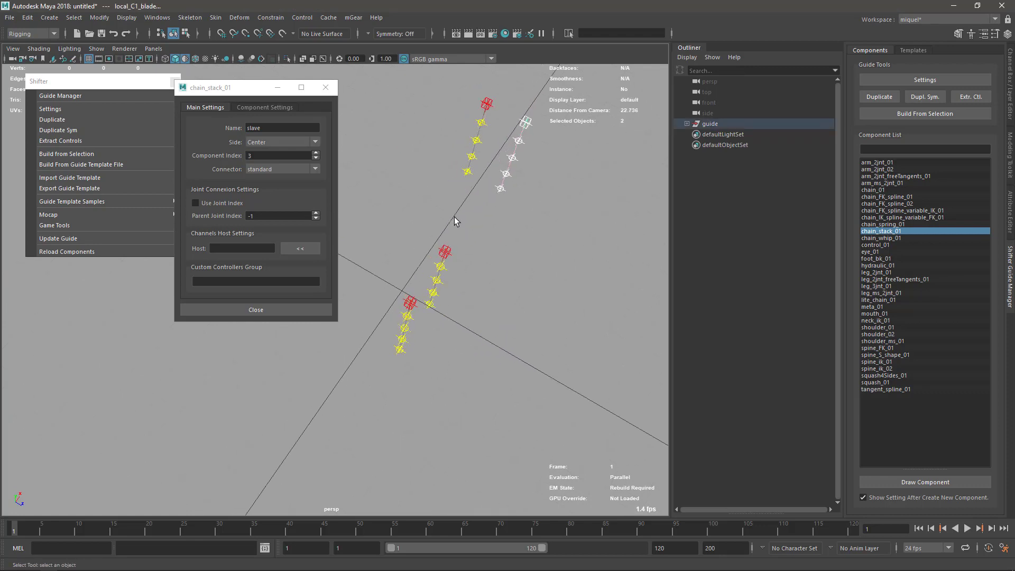
# Step: Duplicate the slaveBase chain guide and place the copy on the opposite side of the grid axis from the original
pyautogui.click(447, 254)
pyautogui.click(410, 302)
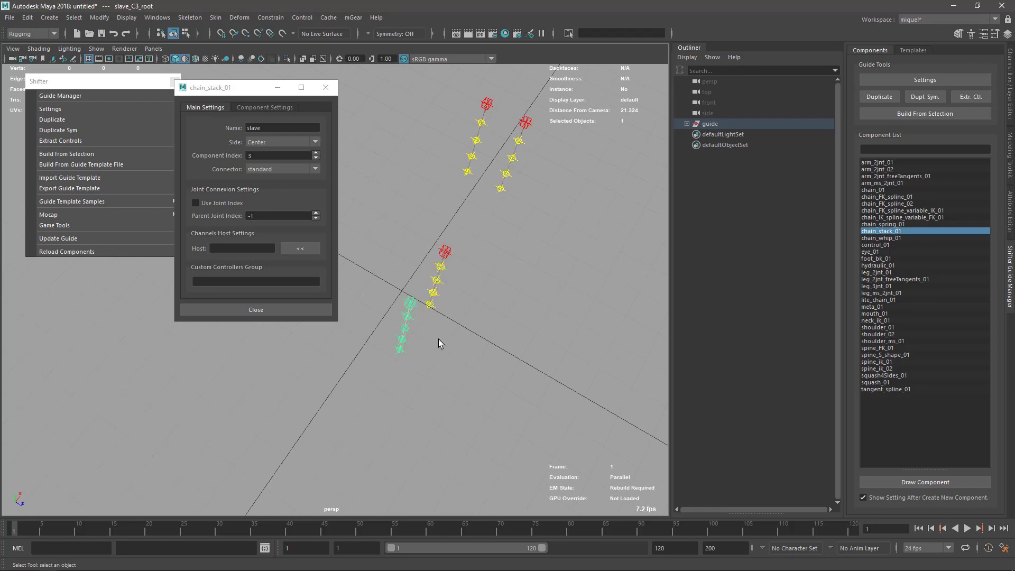
pyautogui.keyDown('alt'); pyautogui.moveTo(437, 340); pyautogui.dragTo(414, 242, button='middle'); pyautogui.keyUp('alt')
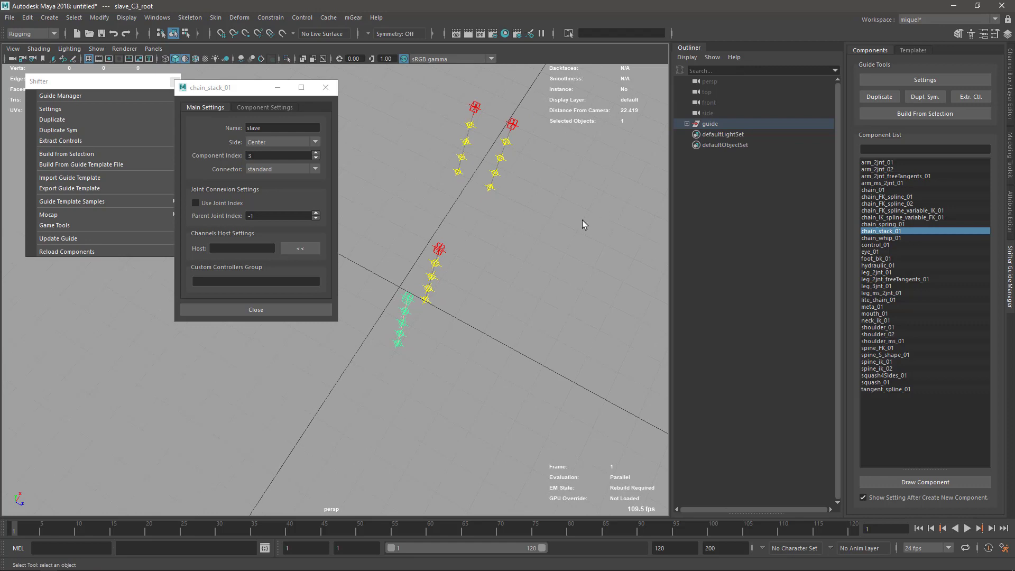
pyautogui.keyDown('alt'); pyautogui.moveTo(490, 208); pyautogui.dragTo(501, 201, button='middle'); pyautogui.keyUp('alt')
pyautogui.scroll(2, 502, 194)
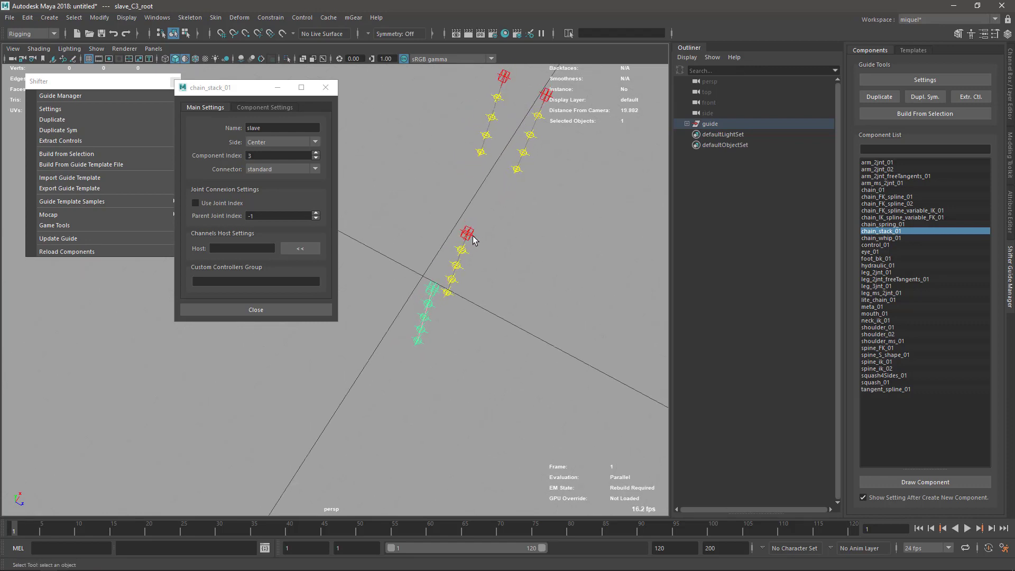
pyautogui.click(469, 238)
pyautogui.keyDown('alt'); pyautogui.moveTo(464, 245); pyautogui.dragTo(399, 280); pyautogui.keyUp('alt')
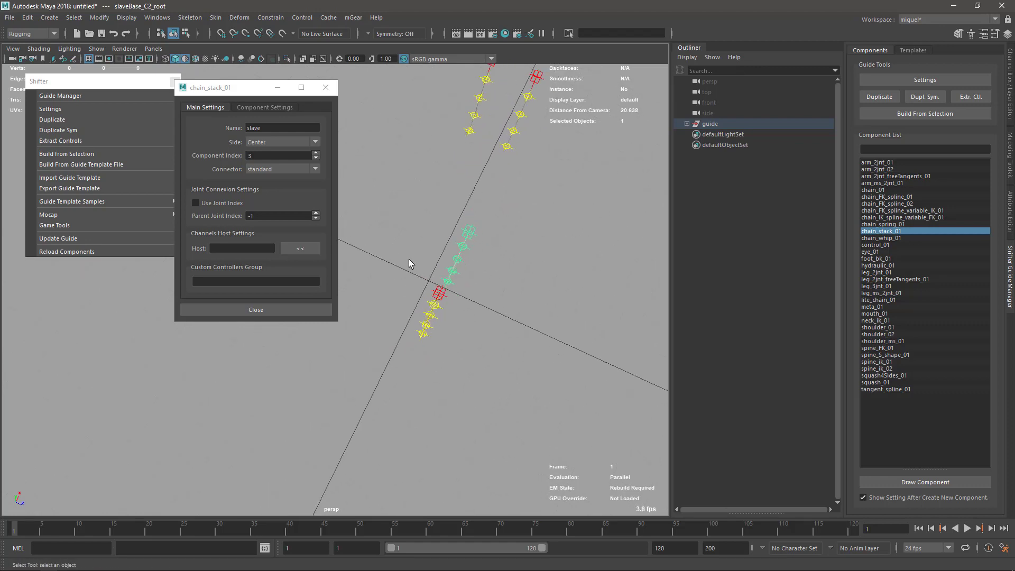
pyautogui.keyDown('alt'); pyautogui.moveTo(498, 222); pyautogui.dragTo(500, 224, button='middle'); pyautogui.keyUp('alt')
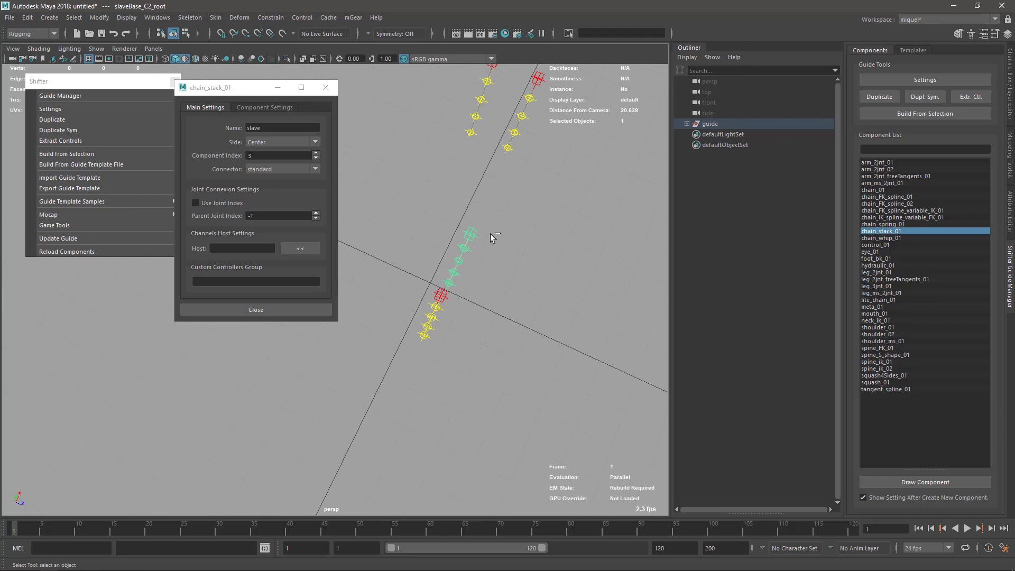
pyautogui.hotkey('ctrl', 'd')
pyautogui.press('w')
pyautogui.moveTo(521, 256); pyautogui.dragTo(405, 234)
# Step: Open the component settings of the slave chain near the origin to view its Chain Master options
pyautogui.click(444, 296)
pyautogui.click(264, 108)
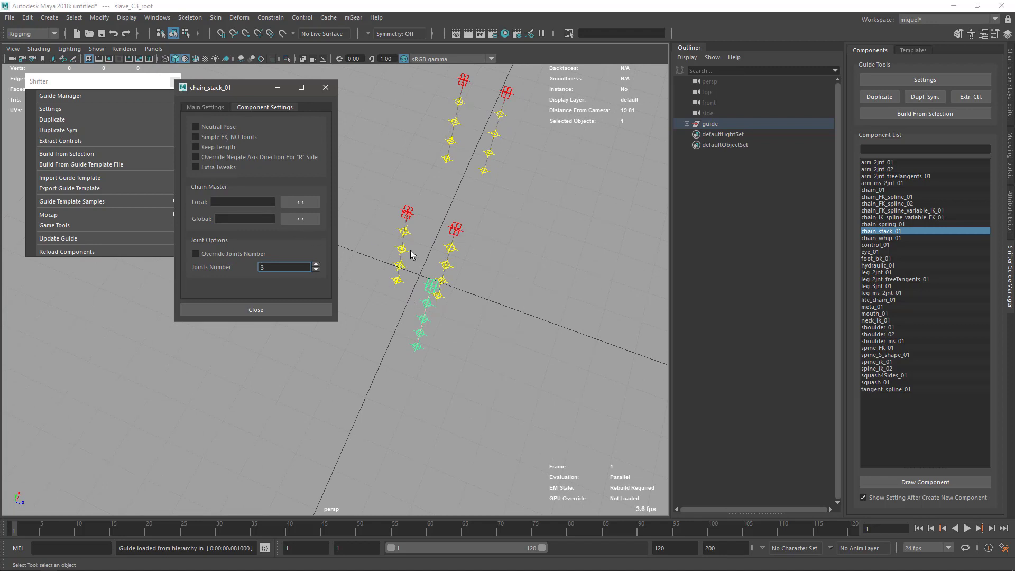
pyautogui.scroll(1, 493, 280)
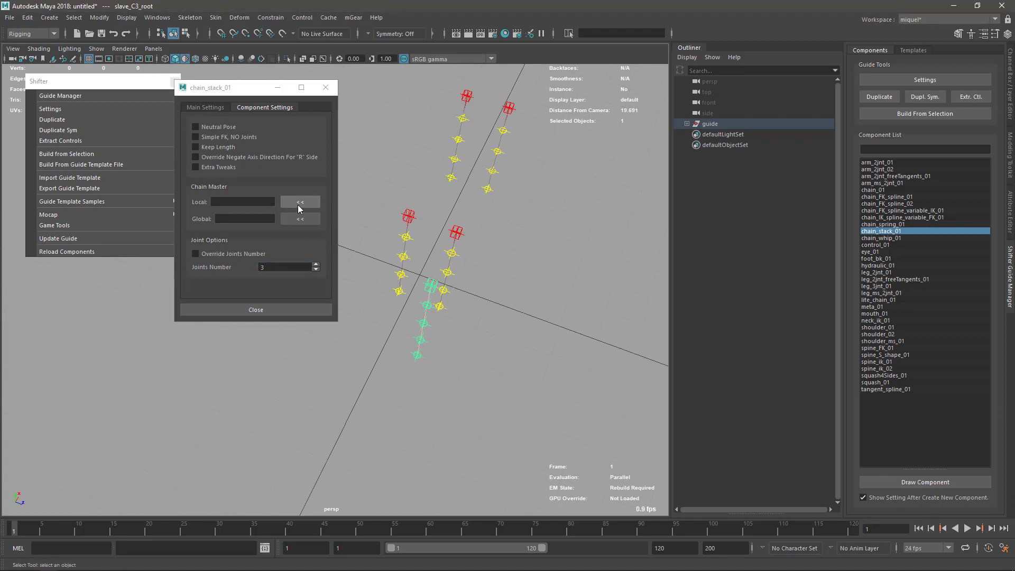
# Step: Move the local chain guide sideways, well away from the global chain
pyautogui.click(511, 110)
pyautogui.press('w')
pyautogui.moveTo(551, 120); pyautogui.dragTo(660, 151)
pyautogui.press('q')
pyautogui.scroll(-2, 496, 249)
# Step: Open the component settings of the original slaveBase chain with index 2
pyautogui.click(435, 246)
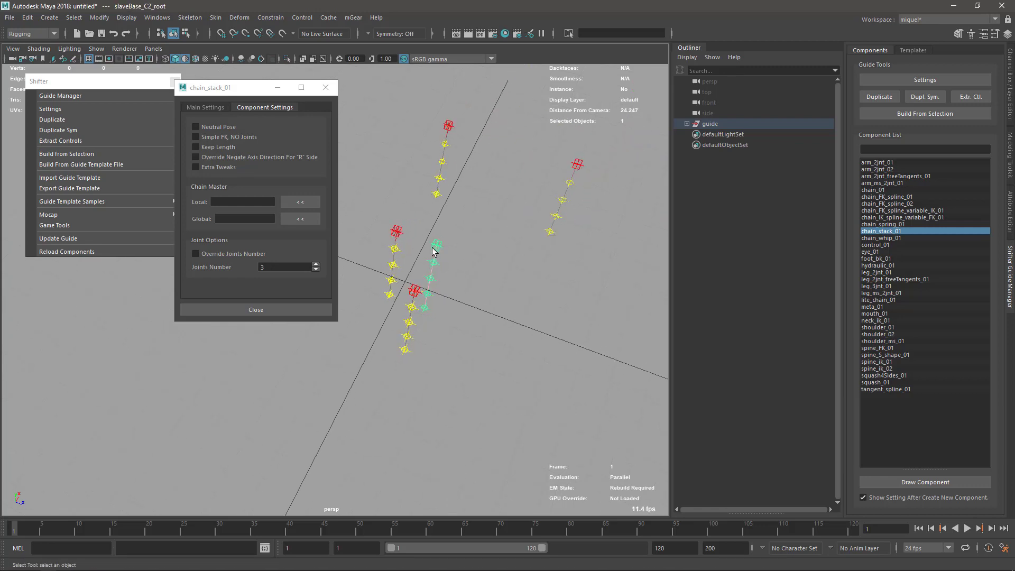
pyautogui.press('w')
pyautogui.press('q')
pyautogui.click(480, 231)
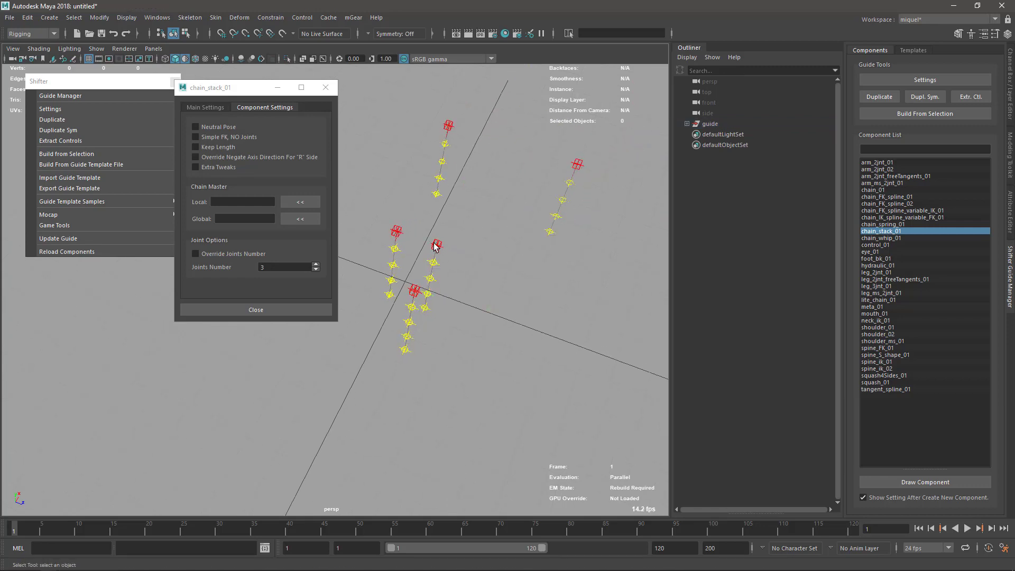
pyautogui.click(434, 247)
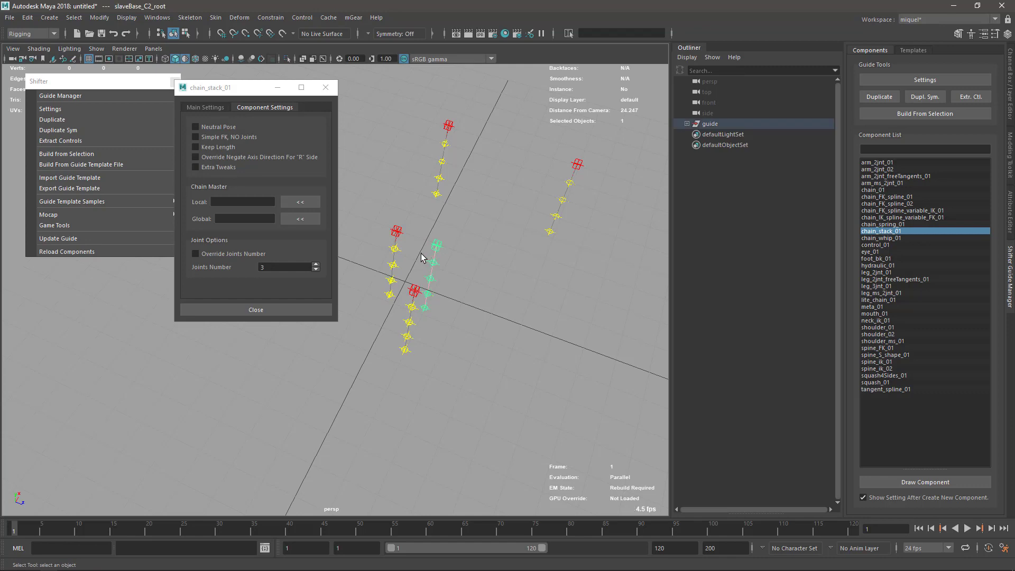
pyautogui.press('Return')
pyautogui.click(274, 106)
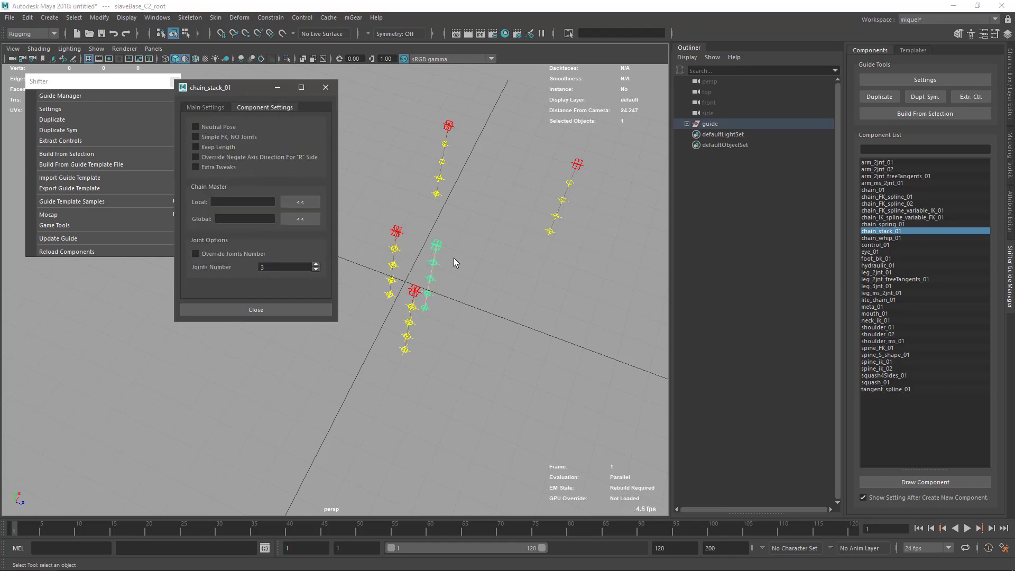
# Step: Swap the places of the local and global chain guides, spreading them apart on opposite sides of the grid axis
pyautogui.click(450, 128)
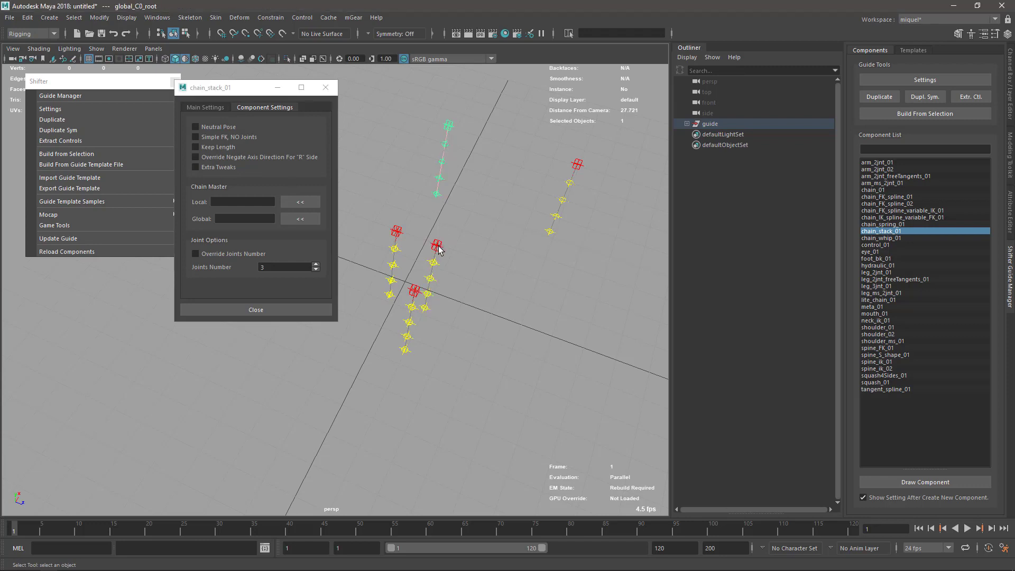
pyautogui.click(579, 164)
pyautogui.press('w')
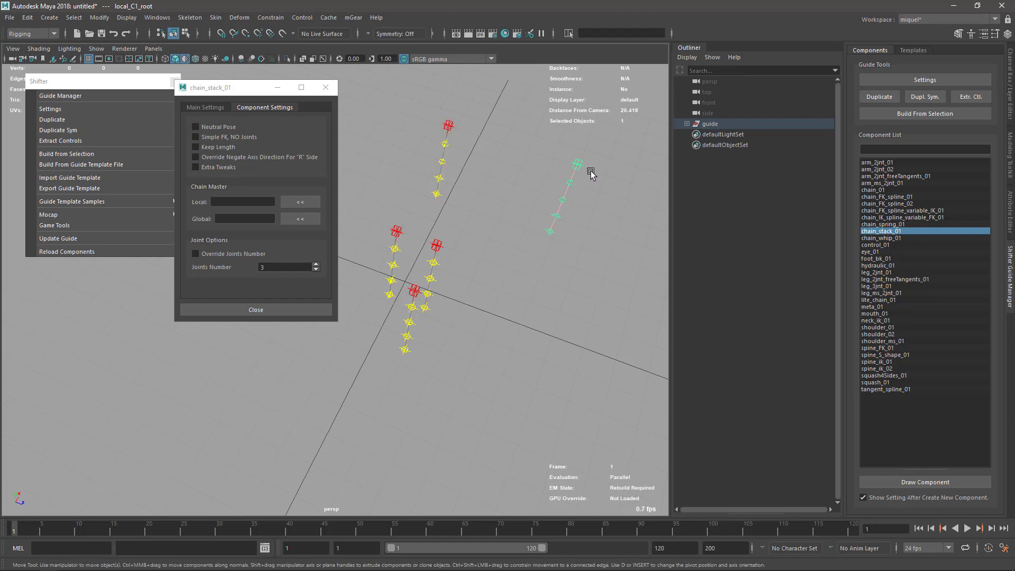
pyautogui.moveTo(601, 172); pyautogui.dragTo(629, 184)
pyautogui.press('q')
pyautogui.click(452, 128)
pyautogui.press('w')
pyautogui.press('q')
# Step: Assign the local chain as the Local chain master of the slaveBase chain with index 2
pyautogui.click(437, 245)
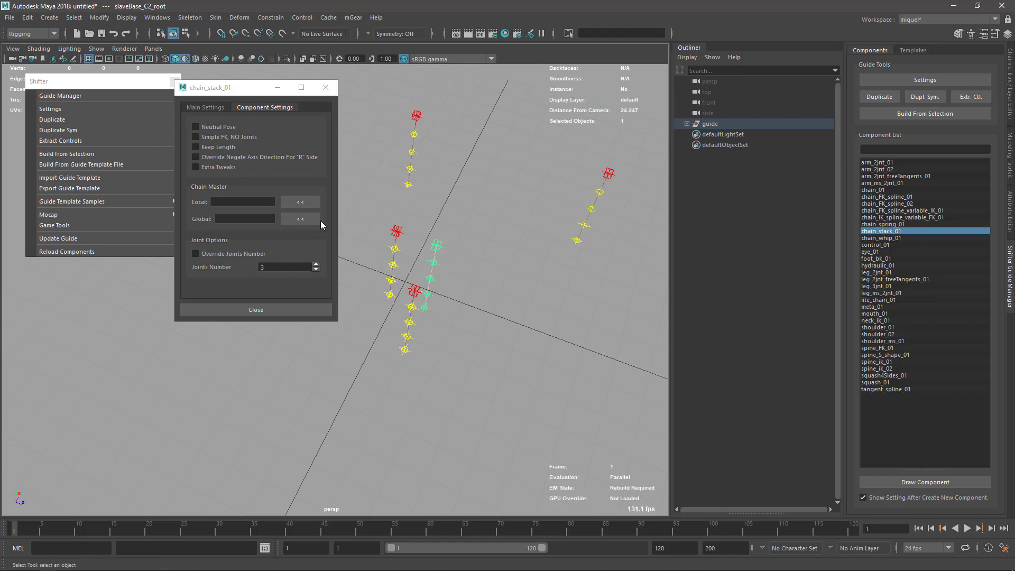
pyautogui.click(205, 107)
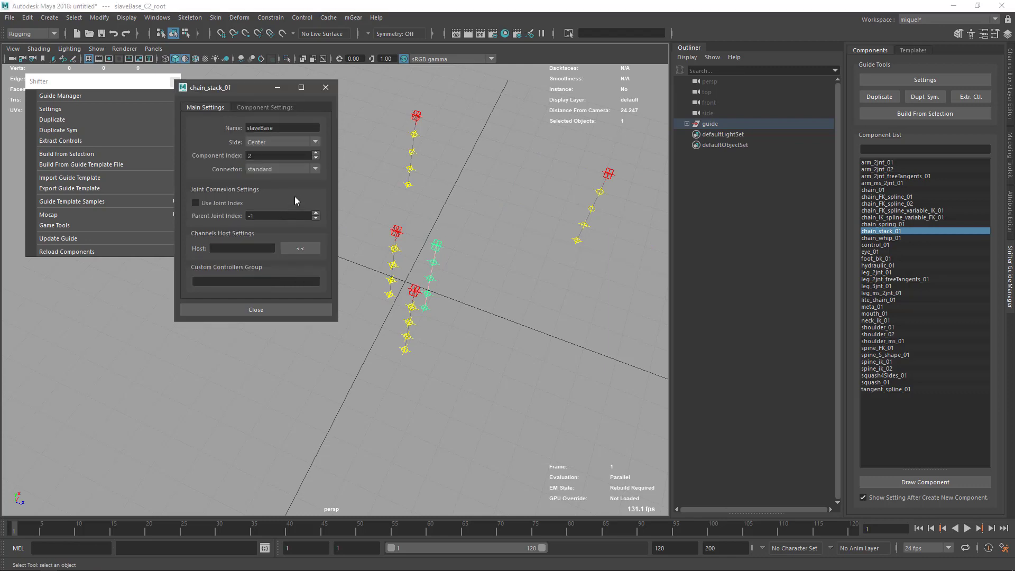
pyautogui.click(271, 109)
pyautogui.click(419, 117)
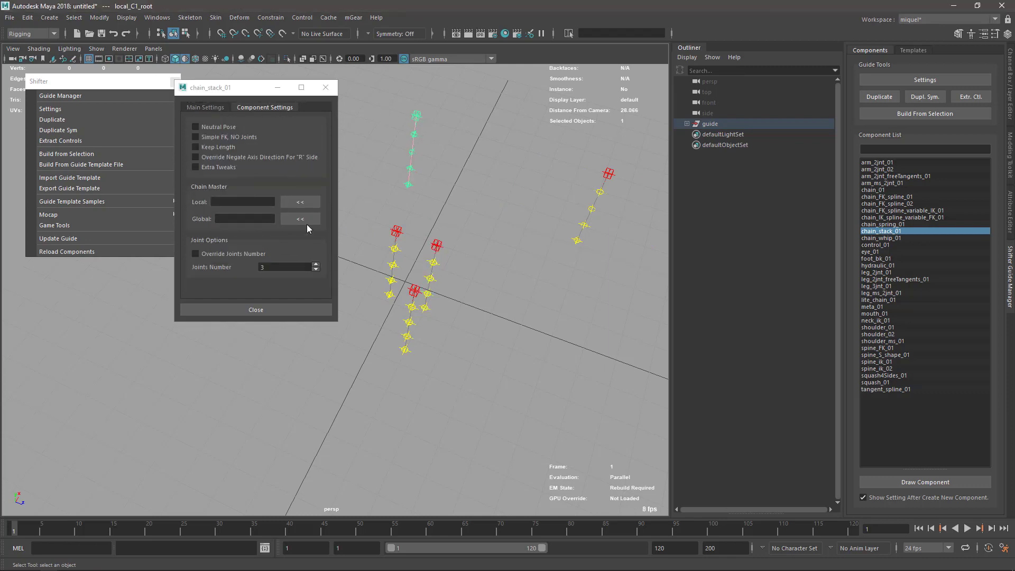
pyautogui.click(313, 201)
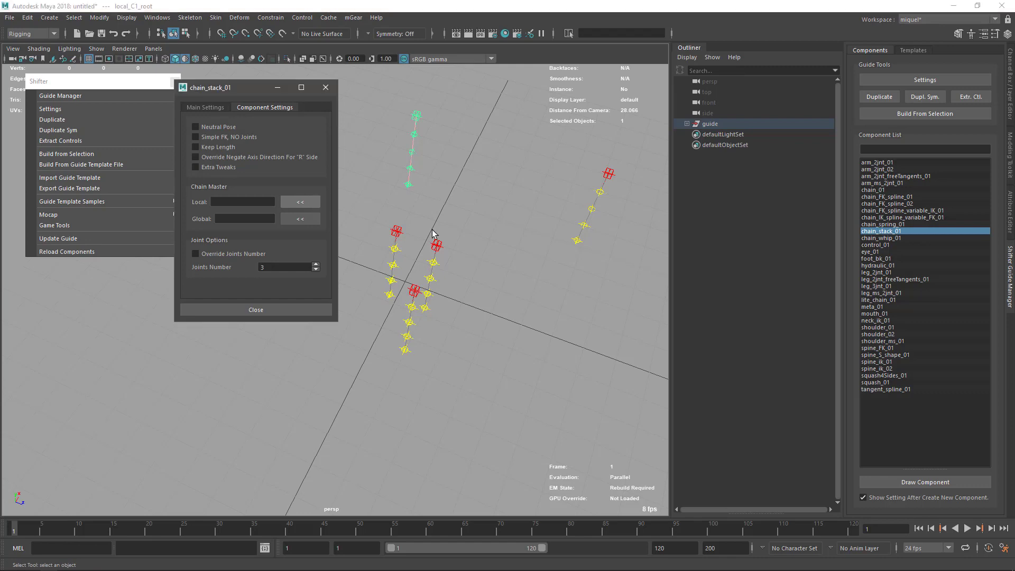
# Step: Set the Local chain master of the duplicated slaveBase chain with index 3 to local_C1
pyautogui.click(396, 232)
pyautogui.press('g')
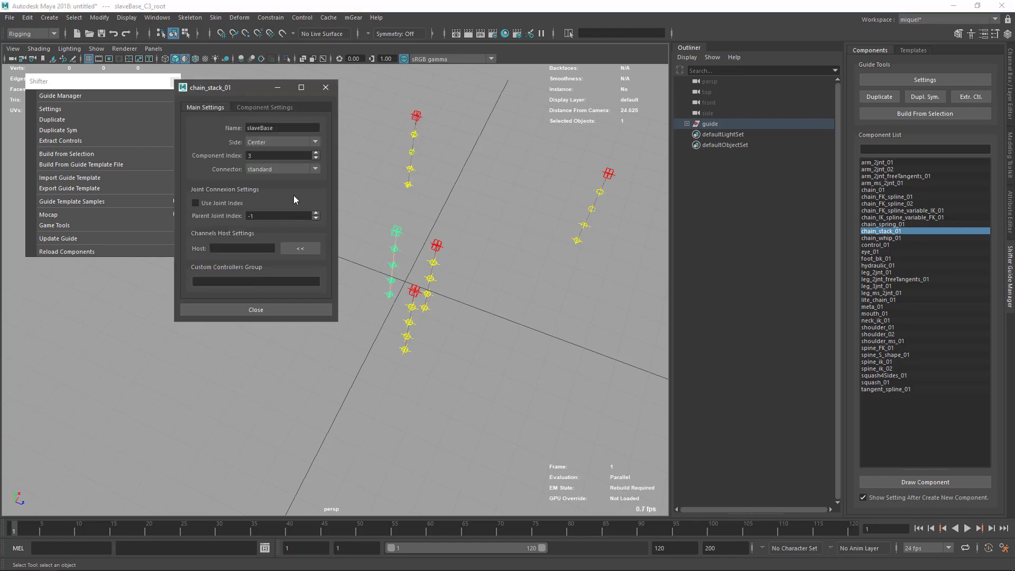
pyautogui.click(257, 107)
pyautogui.click(415, 114)
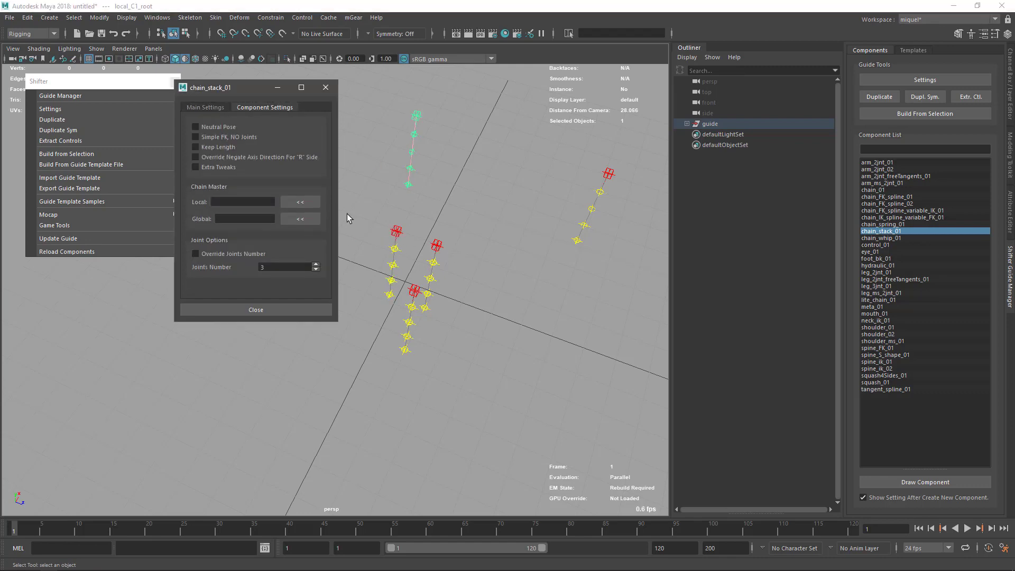
pyautogui.click(302, 203)
# Step: Set the slave chain's chain masters to slaveBase_C2 for Local and global_C0 for Global
pyautogui.click(436, 245)
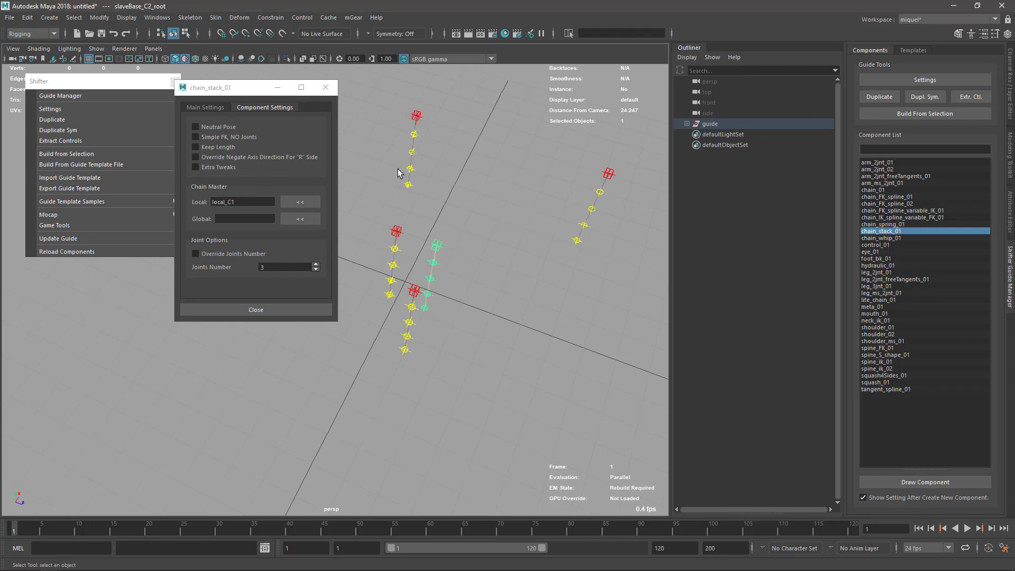
pyautogui.click(415, 291)
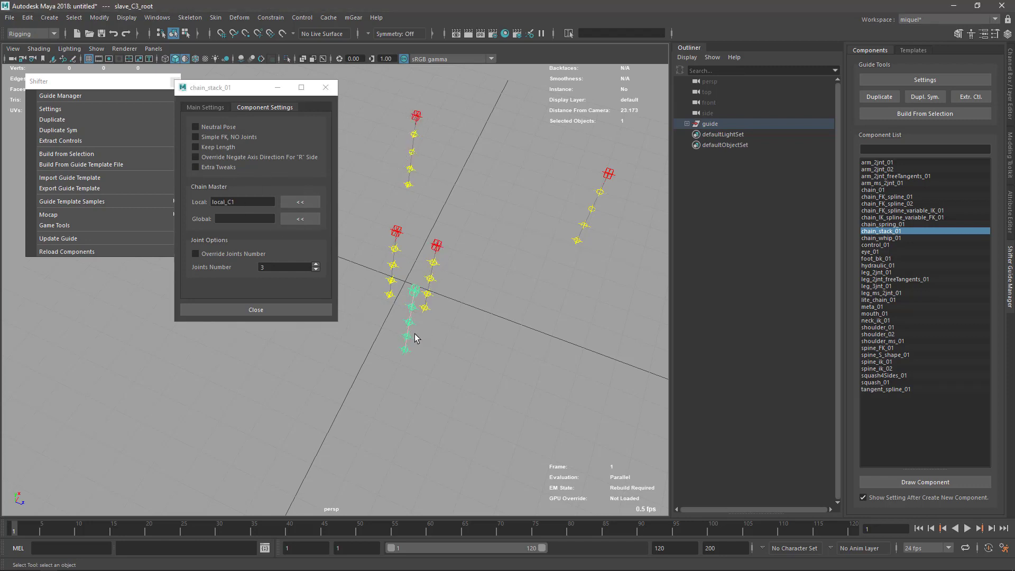
pyautogui.press('g')
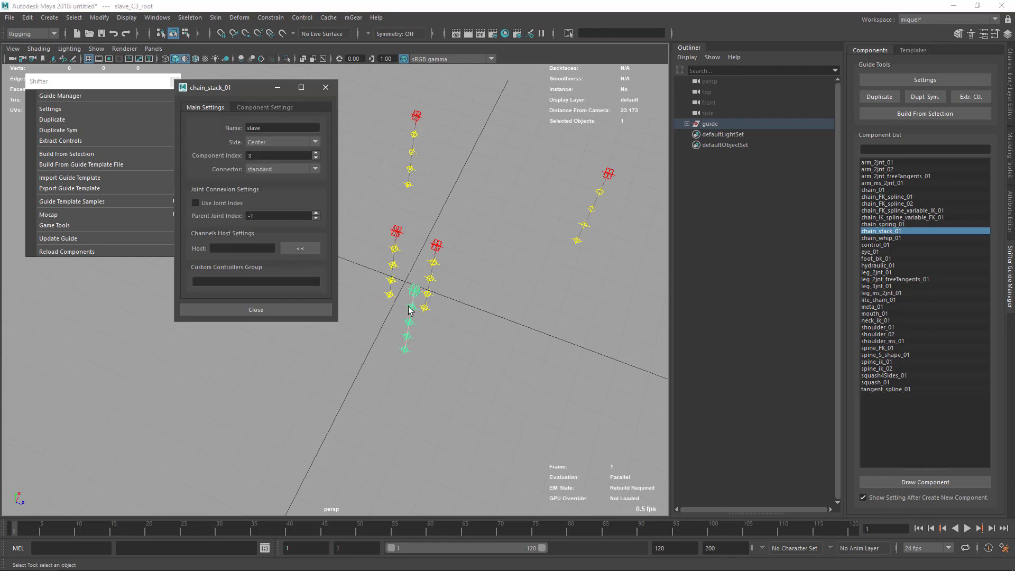
pyautogui.click(263, 107)
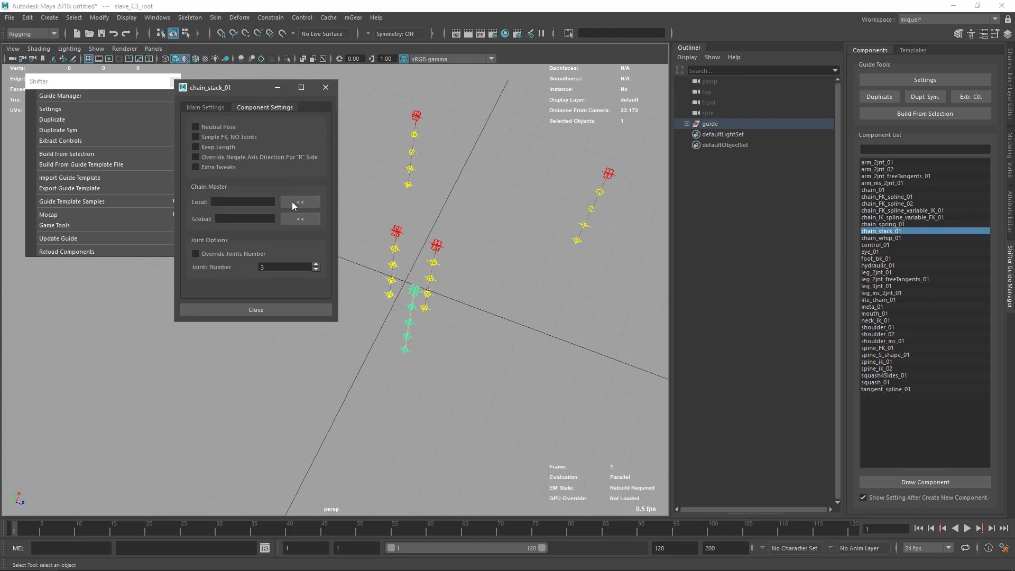
pyautogui.click(436, 246)
pyautogui.click(309, 204)
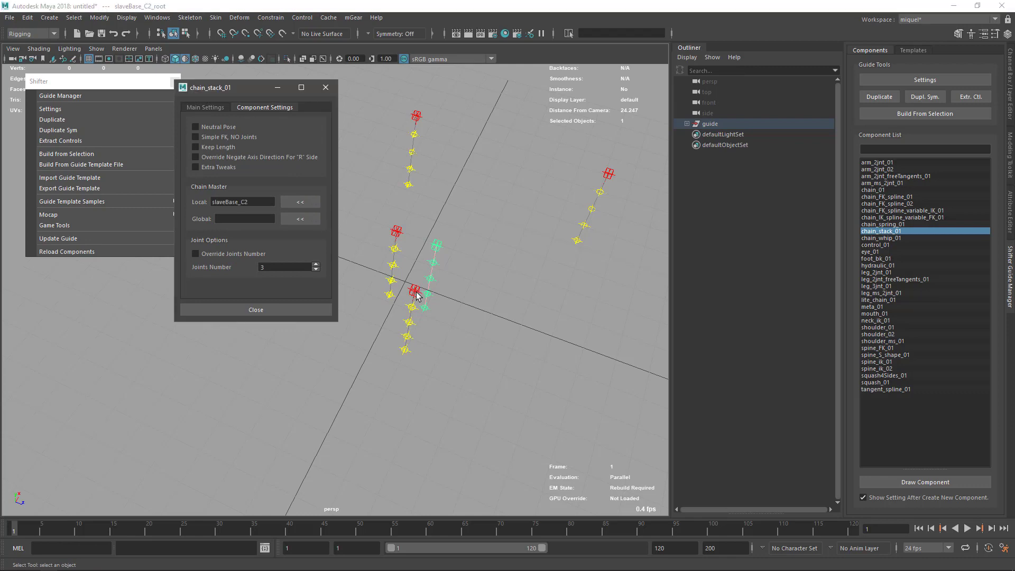
pyautogui.keyDown('alt'); pyautogui.moveTo(414, 275); pyautogui.dragTo(435, 254); pyautogui.keyUp('alt')
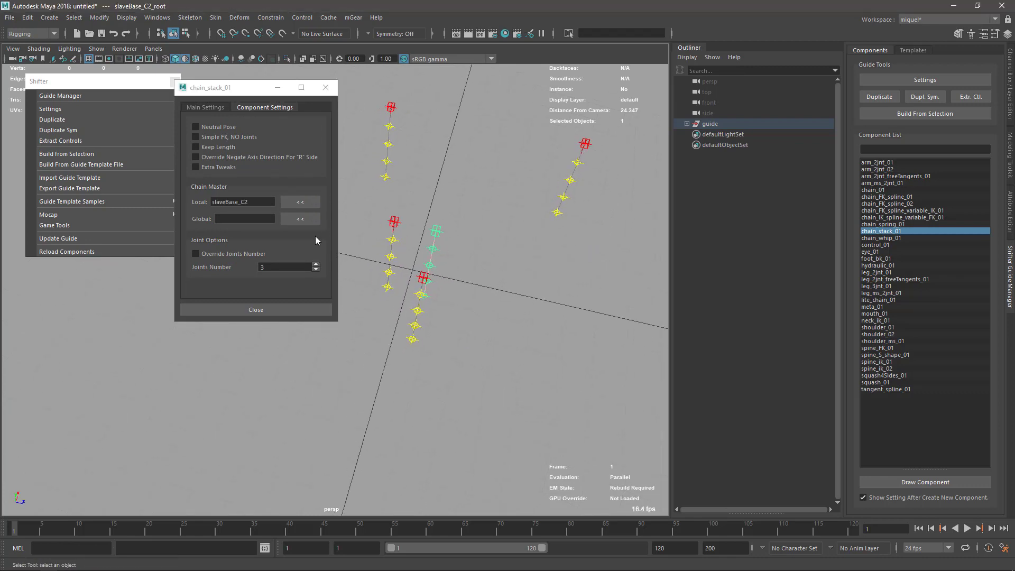
pyautogui.click(419, 276)
pyautogui.click(585, 144)
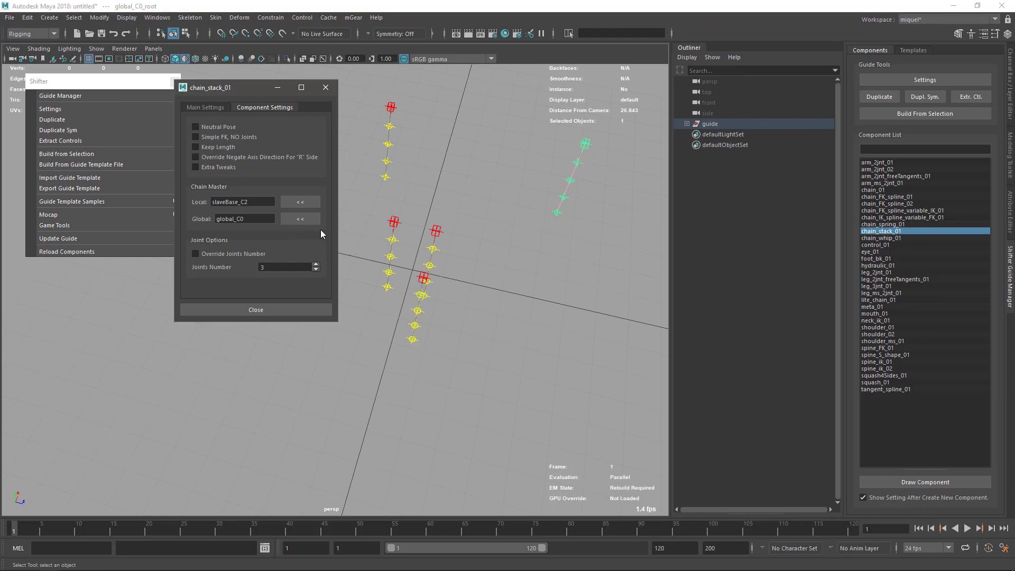
# Step: Duplicate the slave chain guide and place the copy beside the slaveBase chain with index 3
pyautogui.click(412, 276)
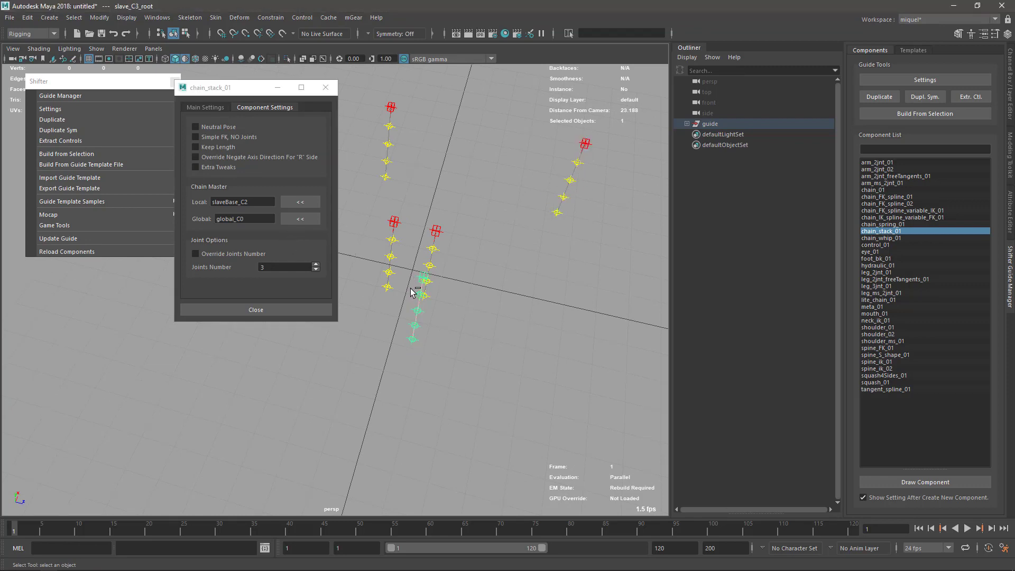
pyautogui.hotkey('ctrl', 'd')
pyautogui.press('w')
pyautogui.moveTo(422, 280); pyautogui.dragTo(379, 271)
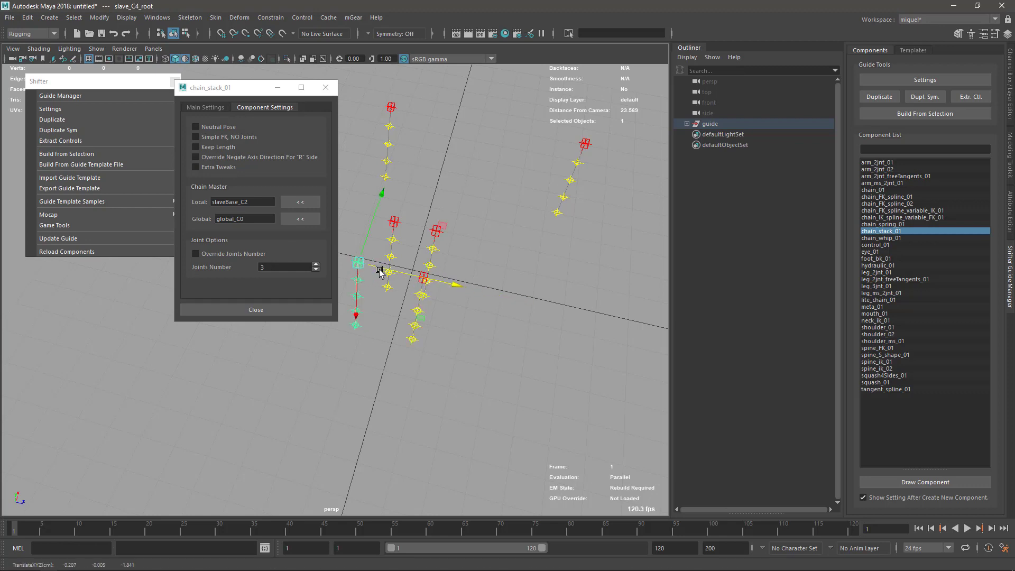
pyautogui.press('q')
# Step: Set the Local chain master of the slave chain with index 4 to slaveBase_C3
pyautogui.press('g')
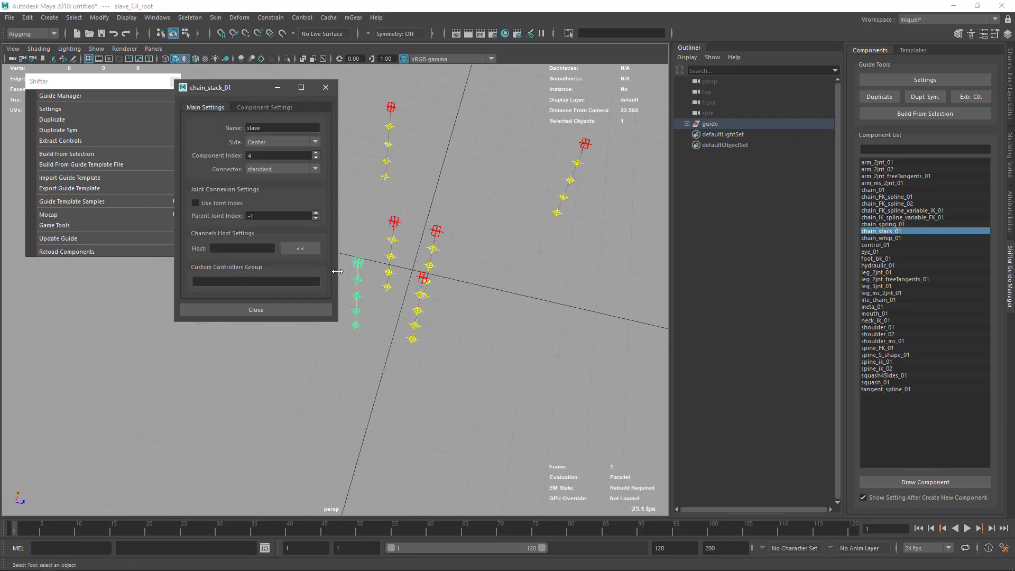
pyautogui.click(264, 107)
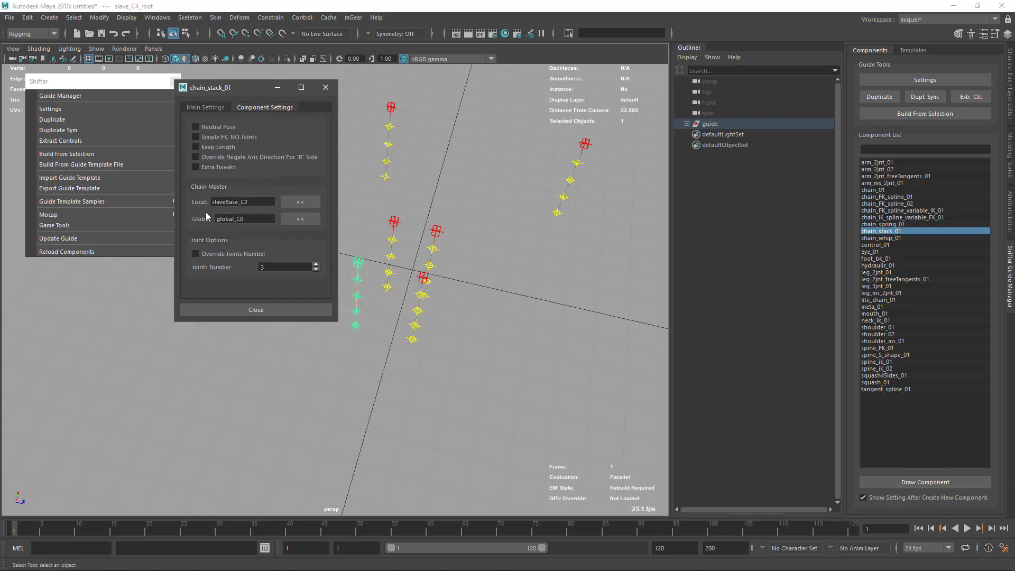
pyautogui.click(395, 226)
pyautogui.click(306, 206)
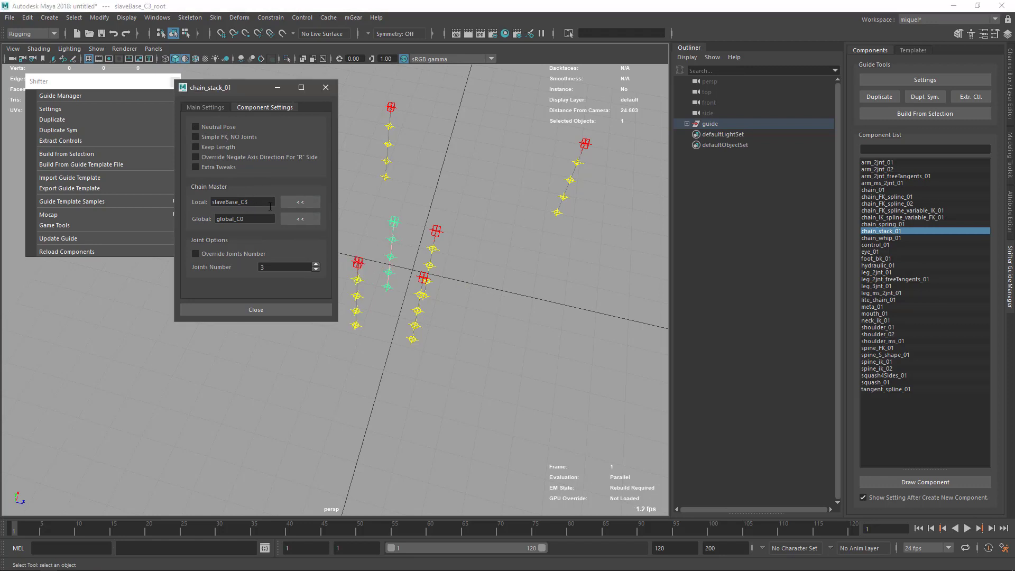
# Step: Duplicate the slave chain with index 3 twice and space the copies outward in a row along the grid axis
pyautogui.click(390, 107)
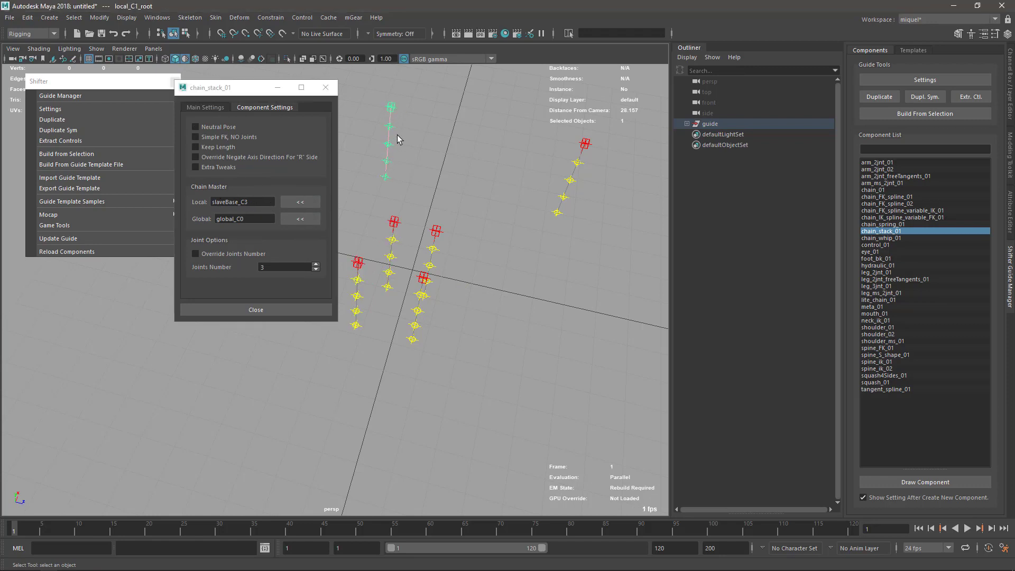
pyautogui.click(394, 224)
pyautogui.click(435, 233)
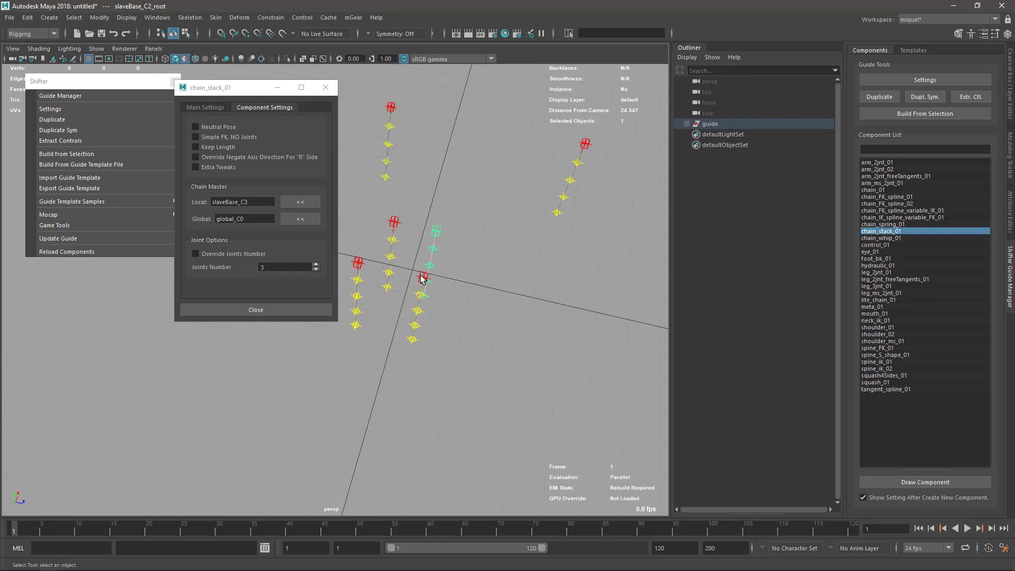
pyautogui.click(423, 279)
pyautogui.hotkey('ctrl', 'd')
pyautogui.press('w')
pyautogui.moveTo(447, 284); pyautogui.dragTo(563, 315)
pyautogui.press('g')
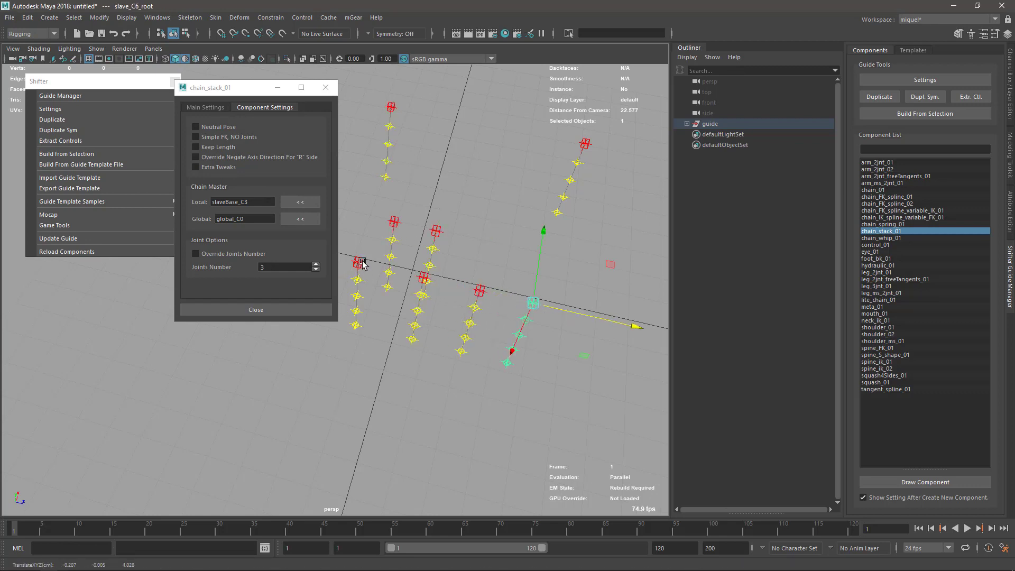
# Step: Duplicate the slave chain with index 4 twice, spacing the copies outward along the axis, and move the settings window clear of the guides
pyautogui.click(361, 262)
pyautogui.press('g')
pyautogui.keyDown('alt'); pyautogui.moveTo(376, 261); pyautogui.dragTo(395, 283); pyautogui.keyUp('alt')
pyautogui.press('g')
pyautogui.press('q')
pyautogui.keyDown('alt'); pyautogui.moveTo(485, 392); pyautogui.dragTo(454, 301, button='right'); pyautogui.keyUp('alt')
pyautogui.keyDown('alt'); pyautogui.moveTo(453, 302); pyautogui.dragTo(433, 291, button='middle'); pyautogui.keyUp('alt')
pyautogui.moveTo(252, 87); pyautogui.dragTo(164, 93)
pyautogui.keyDown('alt'); pyautogui.moveTo(477, 261); pyautogui.dragTo(528, 247); pyautogui.keyUp('alt')
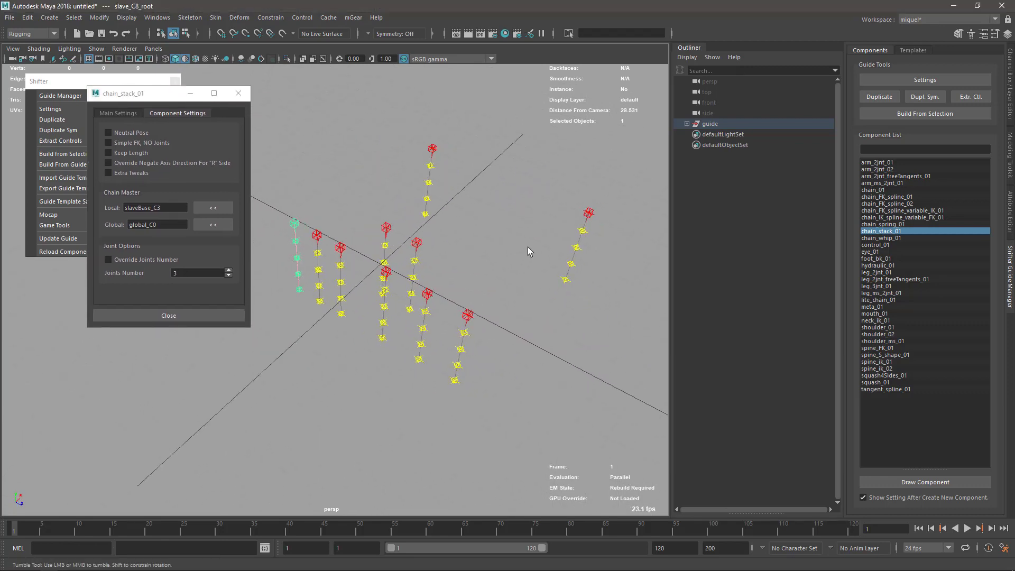
# Step: Examine how the local, slaveBase and slave chain guides are arranged, selecting the master chains one by one
pyautogui.keyDown('alt'); pyautogui.moveTo(416, 183); pyautogui.dragTo(435, 291); pyautogui.keyUp('alt')
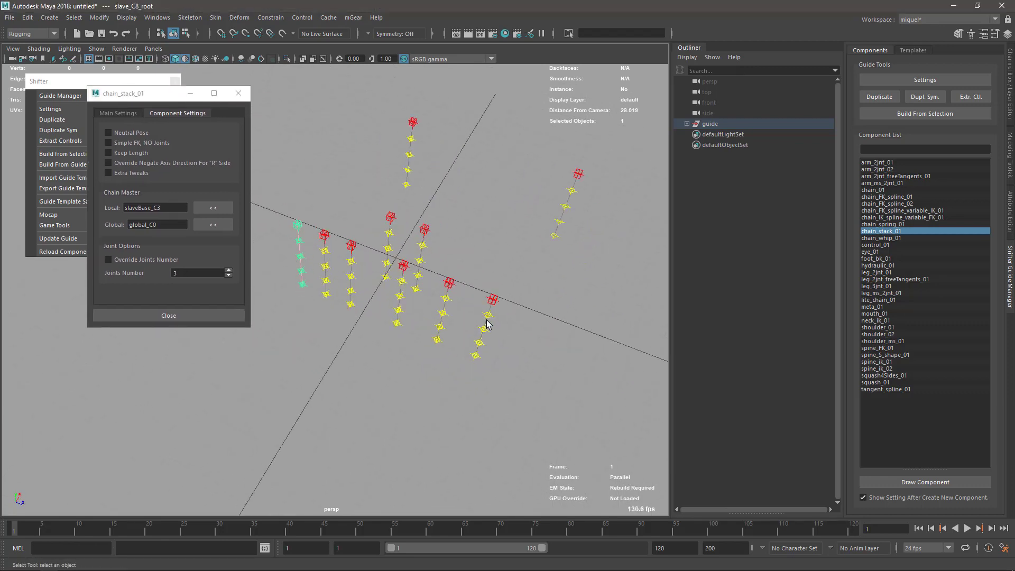
pyautogui.keyDown('alt'); pyautogui.moveTo(487, 324); pyautogui.dragTo(335, 242); pyautogui.keyUp('alt')
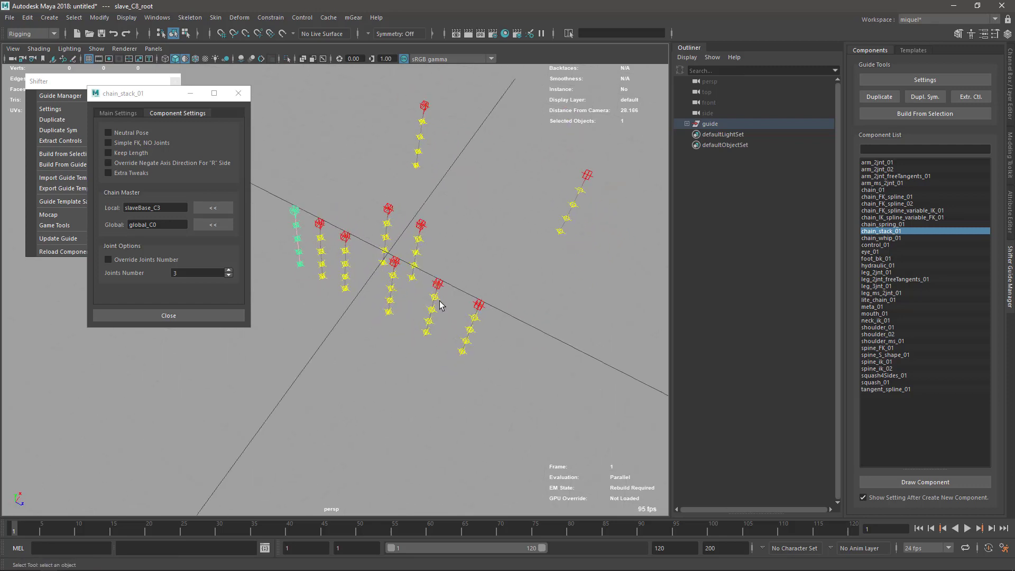
pyautogui.keyDown('alt'); pyautogui.moveTo(398, 342); pyautogui.dragTo(423, 307); pyautogui.keyUp('alt')
pyautogui.keyDown('alt'); pyautogui.moveTo(410, 342); pyautogui.dragTo(460, 329, button='right'); pyautogui.keyUp('alt')
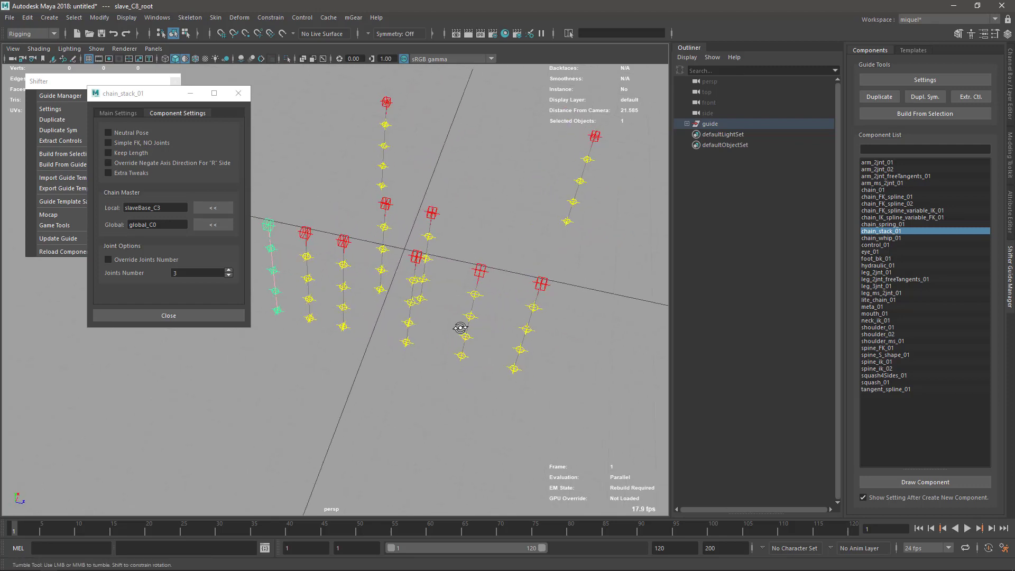
pyautogui.keyDown('alt'); pyautogui.moveTo(460, 328); pyautogui.dragTo(454, 368); pyautogui.keyUp('alt')
pyautogui.keyDown('alt'); pyautogui.moveTo(437, 245); pyautogui.dragTo(428, 284, button='middle'); pyautogui.keyUp('alt')
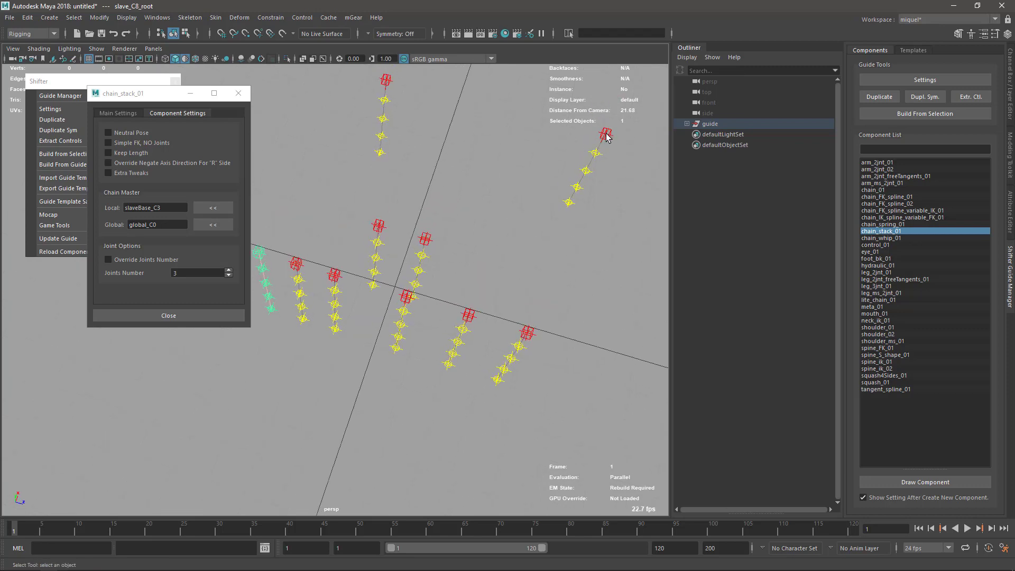
pyautogui.click(389, 84)
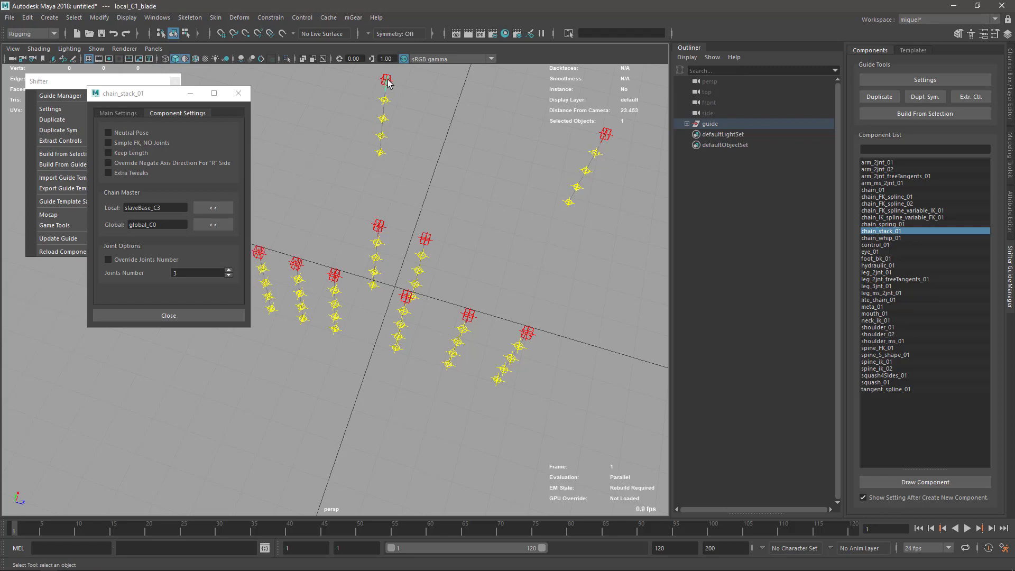
pyautogui.click(379, 224)
pyautogui.click(425, 239)
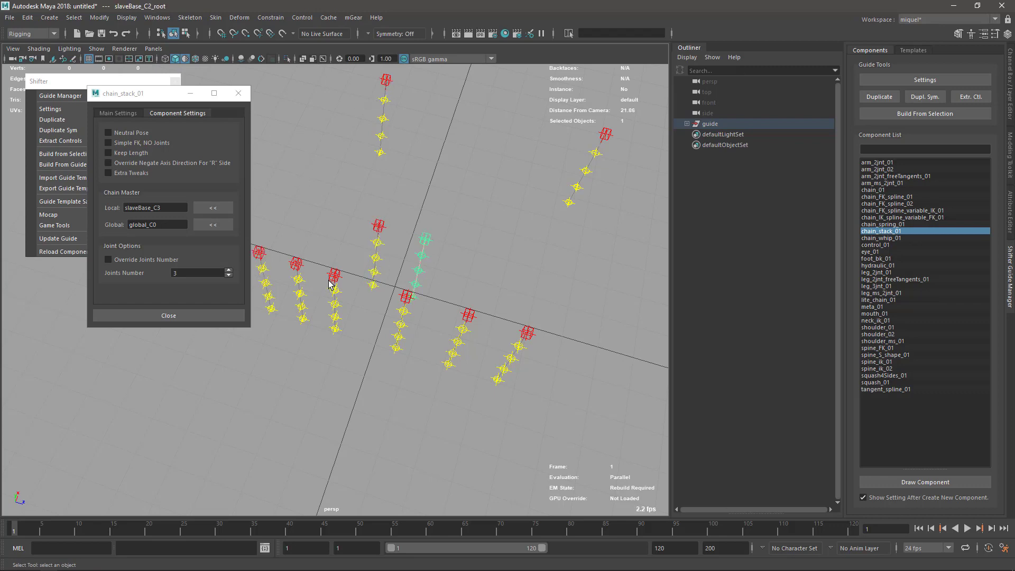
pyautogui.click(379, 224)
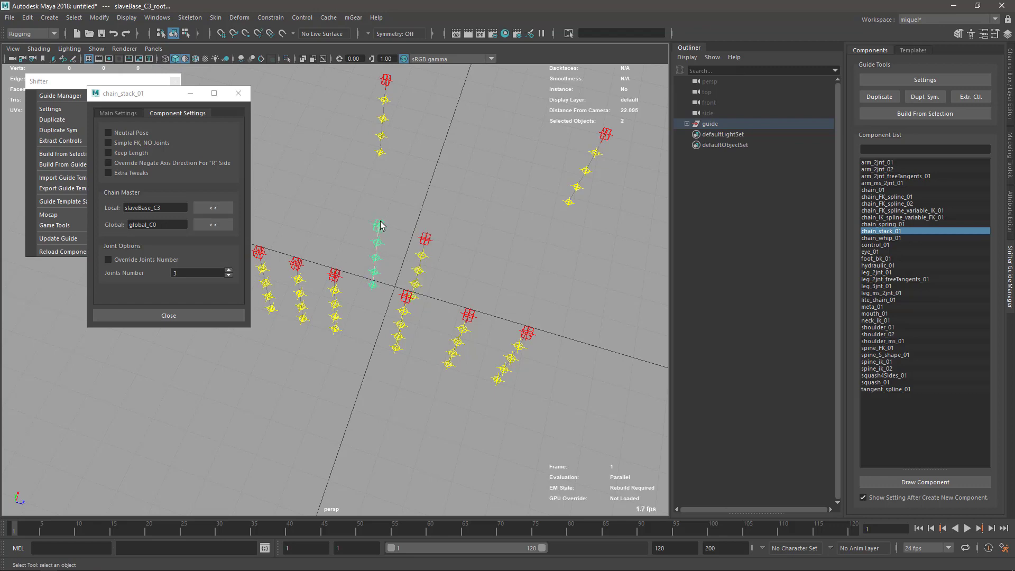
pyautogui.keyDown('alt'); pyautogui.moveTo(365, 227); pyautogui.dragTo(414, 228, button='middle'); pyautogui.keyUp('alt')
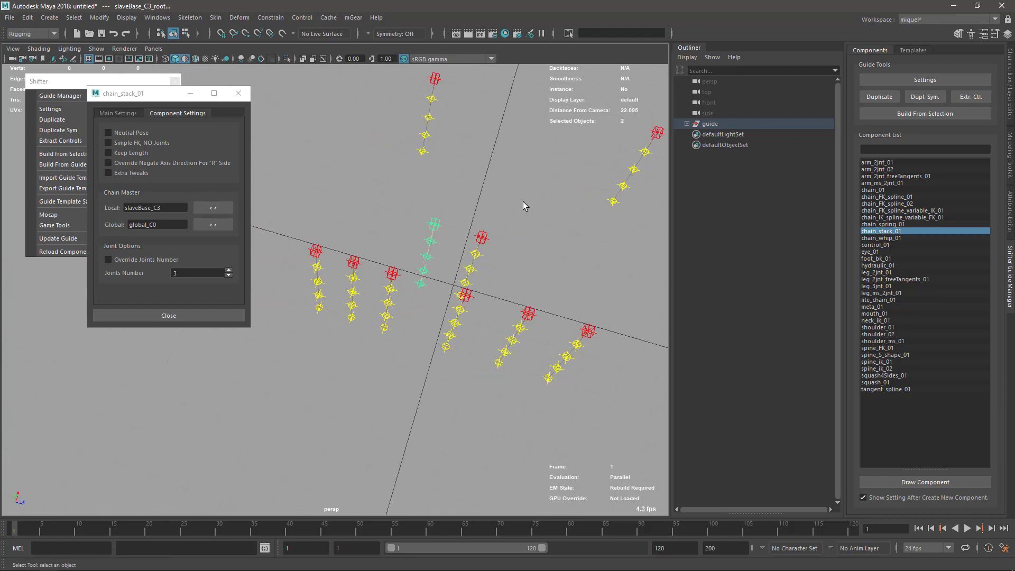
pyautogui.keyDown('alt'); pyautogui.moveTo(523, 202); pyautogui.dragTo(631, 150); pyautogui.keyUp('alt')
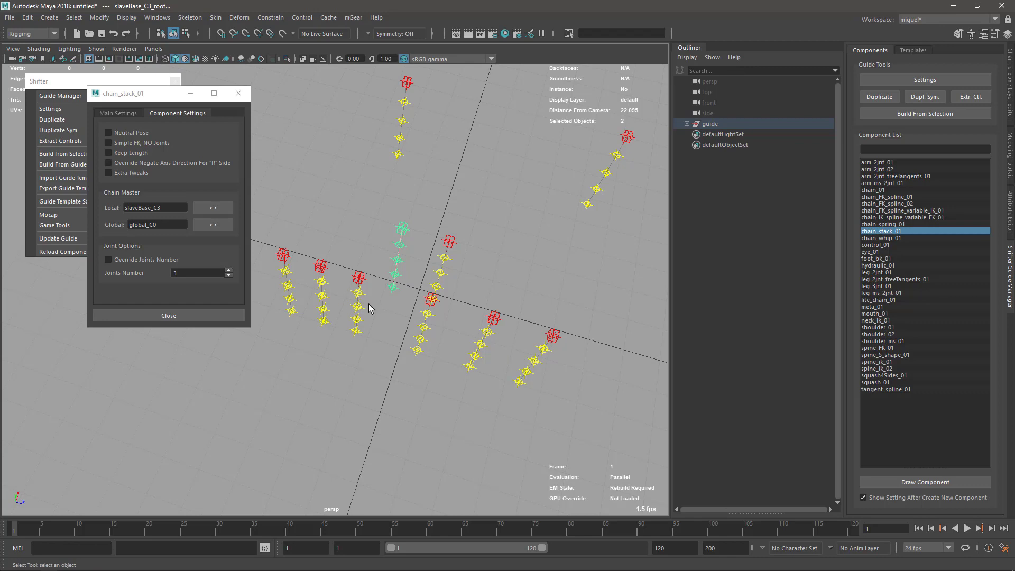
# Step: Rotate the three slave chains in the slave_C3 row together
pyautogui.keyDown('alt'); pyautogui.moveTo(419, 274); pyautogui.dragTo(421, 227, button='middle'); pyautogui.keyUp('alt')
pyautogui.keyDown('alt'); pyautogui.moveTo(430, 286); pyautogui.dragTo(386, 215); pyautogui.keyUp('alt')
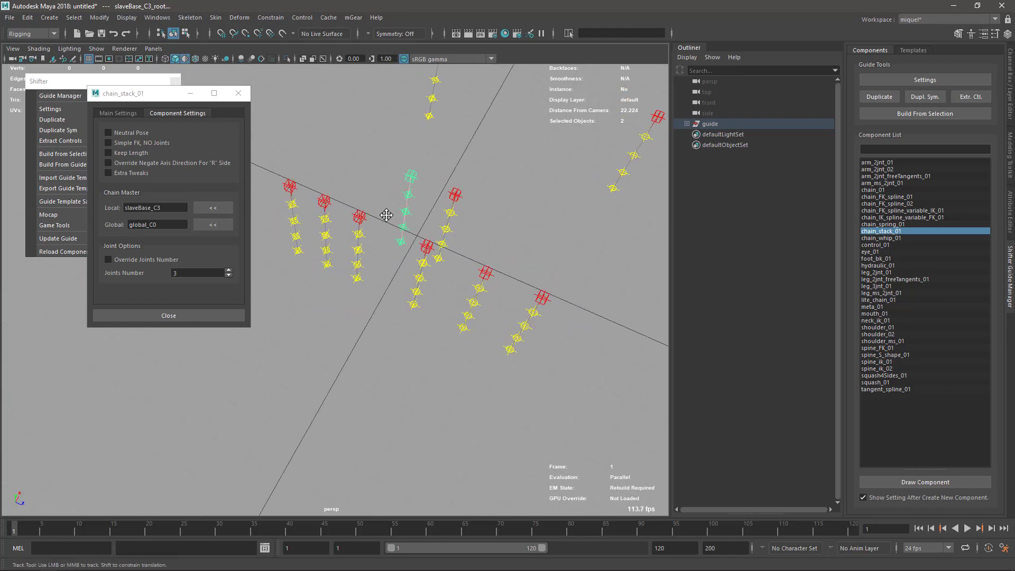
pyautogui.keyDown('alt'); pyautogui.moveTo(385, 215); pyautogui.dragTo(455, 226, button='right'); pyautogui.keyUp('alt')
pyautogui.keyDown('alt'); pyautogui.moveTo(455, 227); pyautogui.dragTo(427, 233); pyautogui.keyUp('alt')
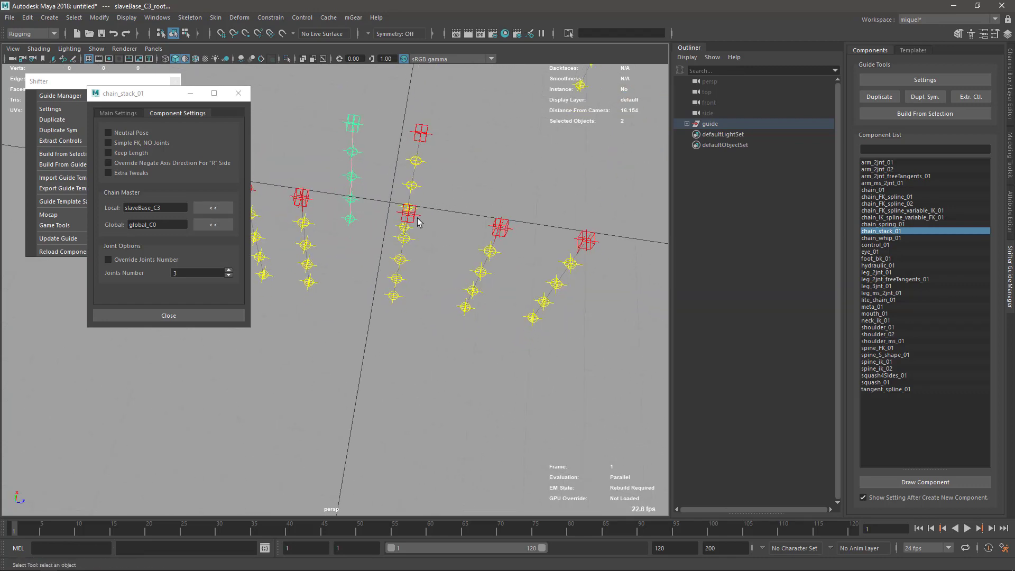
pyautogui.click(417, 220)
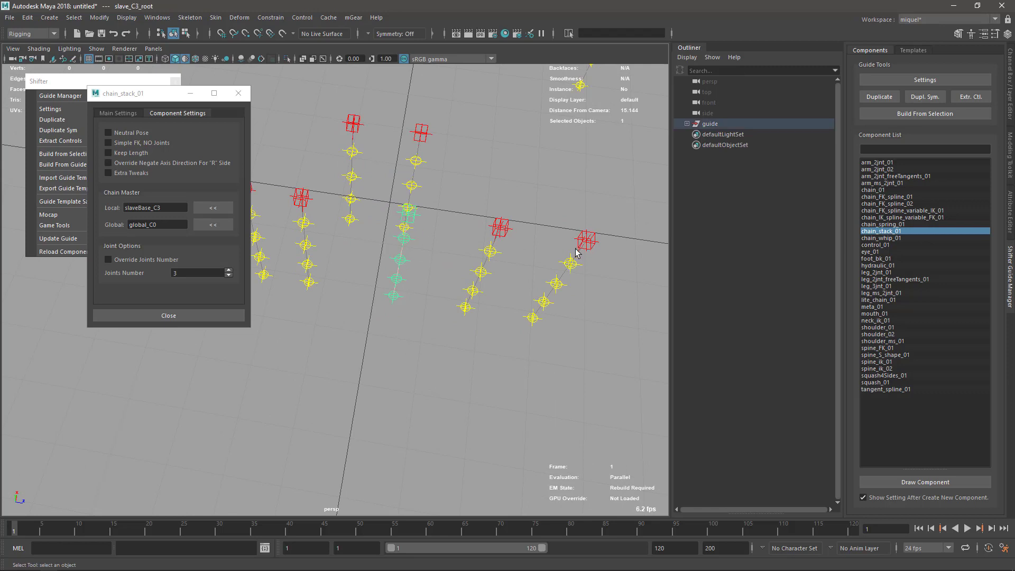
pyautogui.keyDown('shift'); pyautogui.click(501, 228); pyautogui.keyUp('shift')
pyautogui.keyDown('shift'); pyautogui.click(585, 240); pyautogui.keyUp('shift')
pyautogui.press('e')
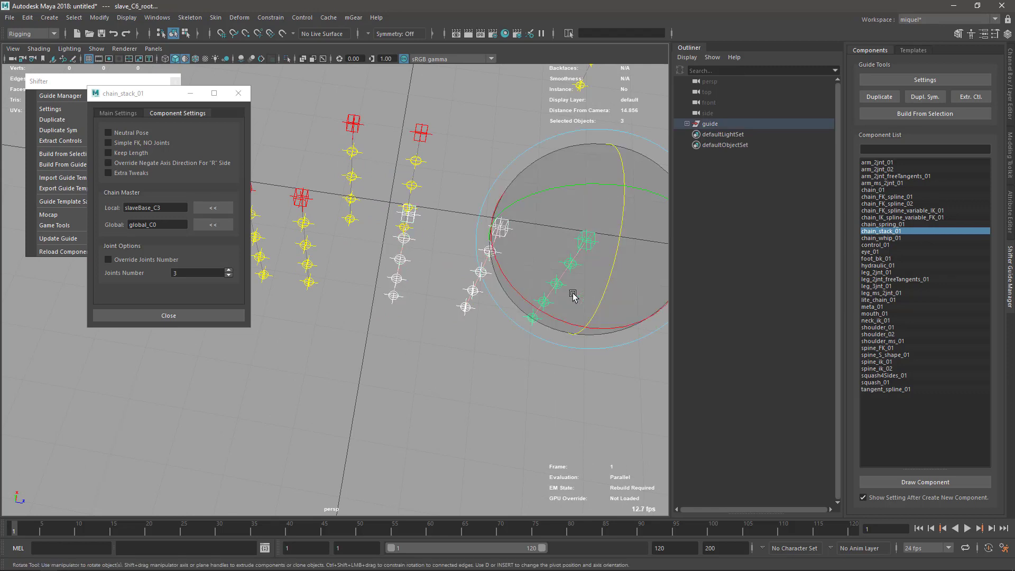
pyautogui.moveTo(550, 317); pyautogui.dragTo(489, 248)
# Step: Rotate the three slave chains in the other row, including slave_C7 and slave_C8, together
pyautogui.keyDown('alt'); pyautogui.moveTo(438, 227); pyautogui.dragTo(557, 252, button='middle'); pyautogui.keyUp('alt')
pyautogui.press('q')
pyautogui.click(425, 231)
pyautogui.keyDown('shift'); pyautogui.click(364, 218); pyautogui.keyUp('shift')
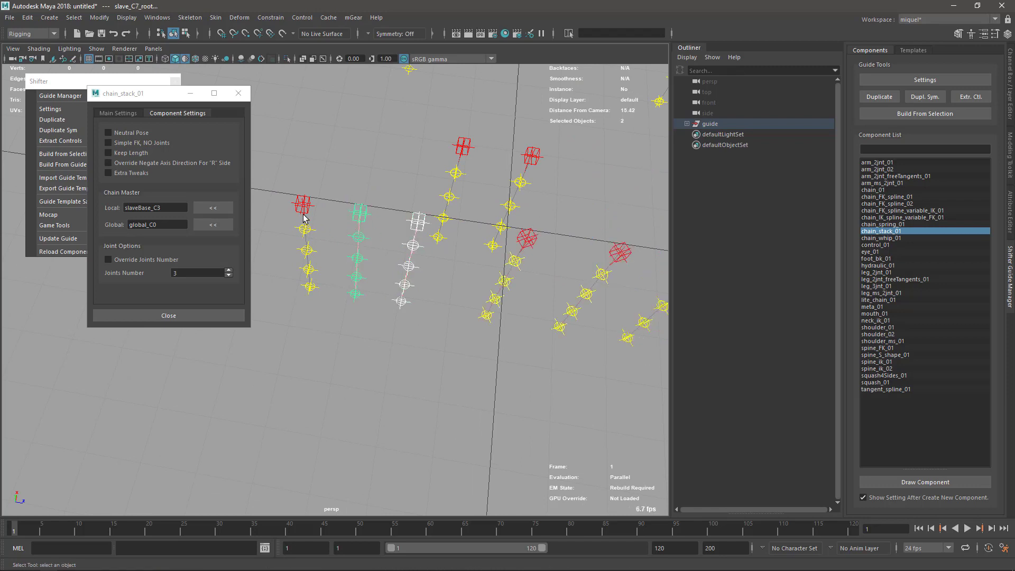
pyautogui.keyDown('shift'); pyautogui.click(304, 206); pyautogui.keyUp('shift')
pyautogui.press('e')
pyautogui.moveTo(366, 268); pyautogui.dragTo(410, 231)
pyautogui.press('q')
# Step: Examine the rotated slave chains from several angles and clear the selection
pyautogui.keyDown('alt'); pyautogui.moveTo(420, 312); pyautogui.dragTo(410, 290, button='right'); pyautogui.keyUp('alt')
pyautogui.keyDown('alt'); pyautogui.moveTo(410, 290); pyautogui.dragTo(493, 298); pyautogui.keyUp('alt')
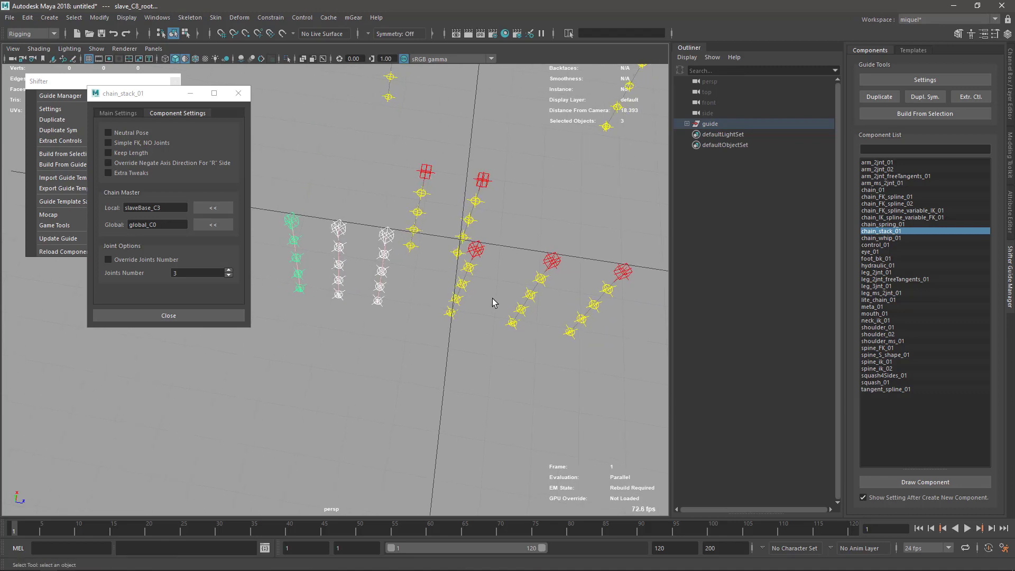
pyautogui.keyDown('alt'); pyautogui.moveTo(482, 186); pyautogui.dragTo(454, 253); pyautogui.keyUp('alt')
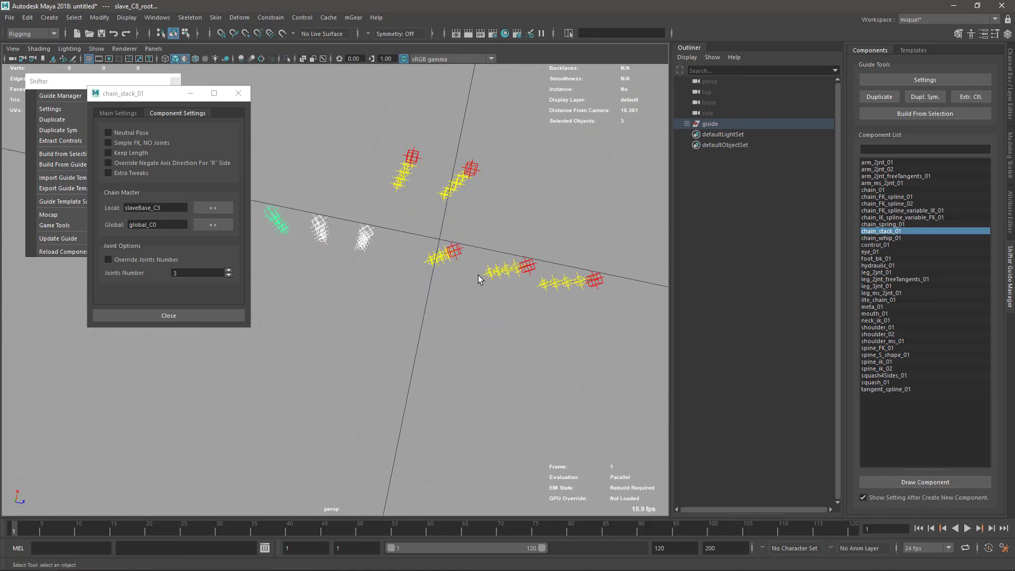
pyautogui.keyDown('alt'); pyautogui.moveTo(477, 274); pyautogui.dragTo(424, 318); pyautogui.keyUp('alt')
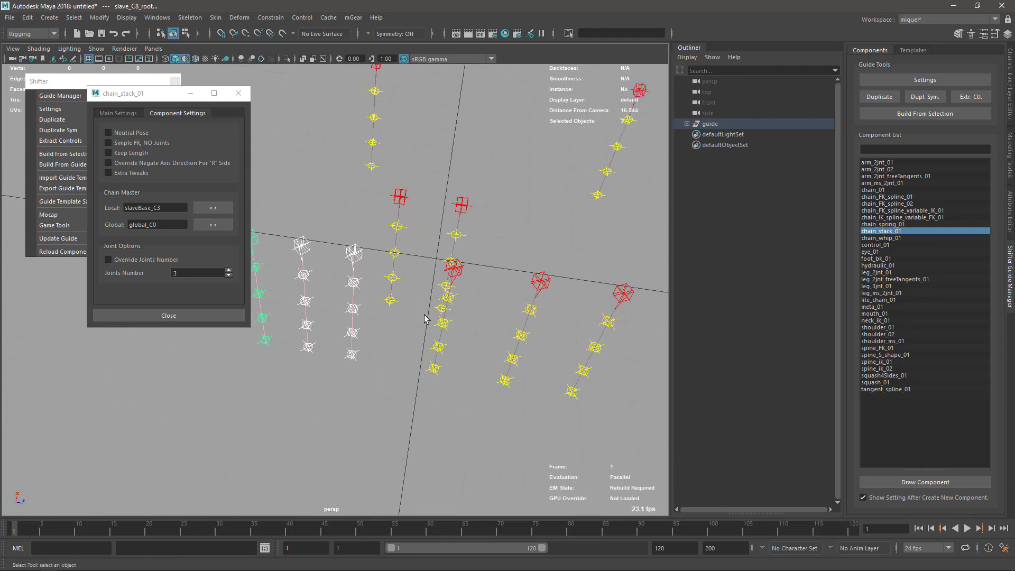
pyautogui.keyDown('alt'); pyautogui.moveTo(422, 347); pyautogui.dragTo(424, 267, button='right'); pyautogui.keyUp('alt')
pyautogui.keyDown('alt'); pyautogui.moveTo(424, 267); pyautogui.dragTo(492, 310, button='middle'); pyautogui.keyUp('alt')
pyautogui.keyDown('alt'); pyautogui.moveTo(492, 310); pyautogui.dragTo(448, 249); pyautogui.keyUp('alt')
pyautogui.keyDown('alt'); pyautogui.moveTo(449, 249); pyautogui.dragTo(447, 232, button='right'); pyautogui.keyUp('alt')
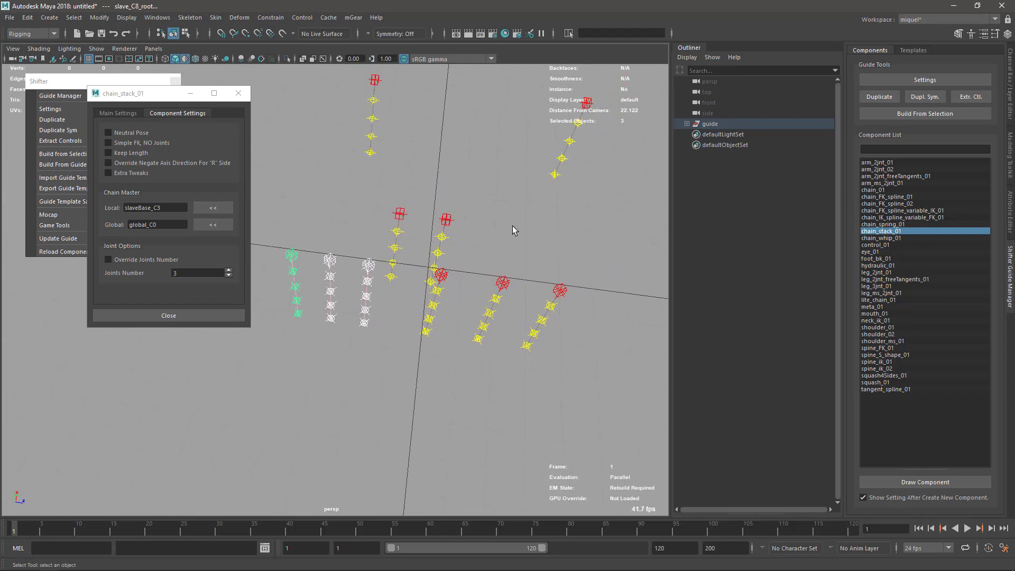
pyautogui.click(531, 220)
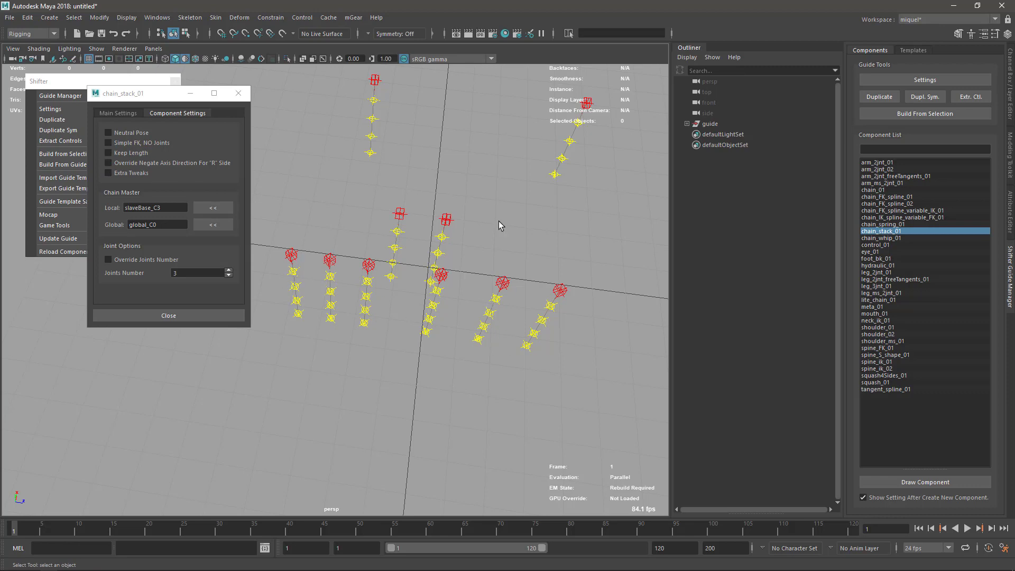
# Step: Build the rig from the whole guide, closing the chain settings window beforehand and the build log at the end
pyautogui.click(237, 93)
pyautogui.keyDown('alt'); pyautogui.moveTo(456, 157); pyautogui.dragTo(413, 162); pyautogui.keyUp('alt')
pyautogui.click(710, 124)
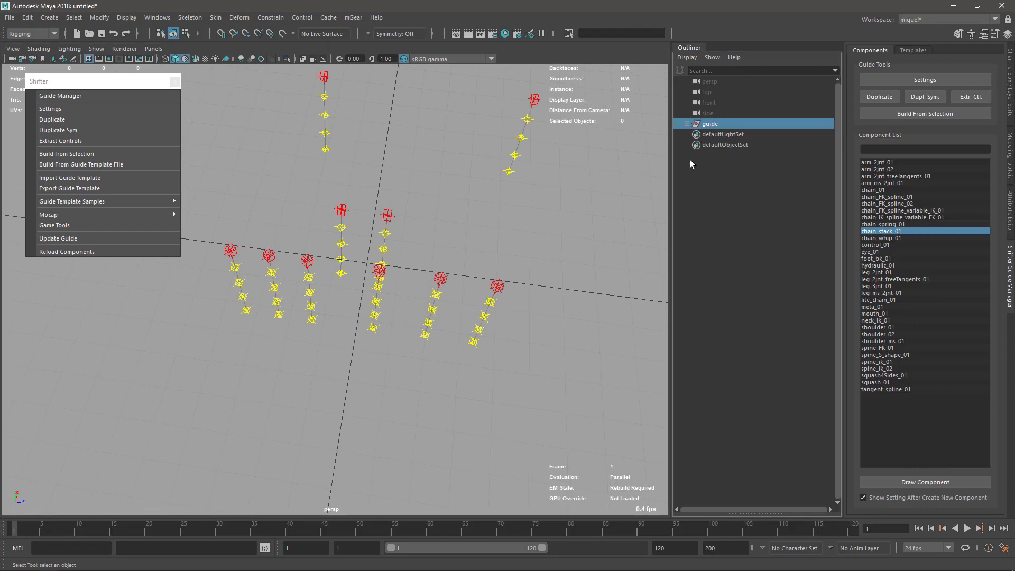
pyautogui.keyDown('alt'); pyautogui.moveTo(444, 238); pyautogui.dragTo(353, 249); pyautogui.keyUp('alt')
pyautogui.press('g')
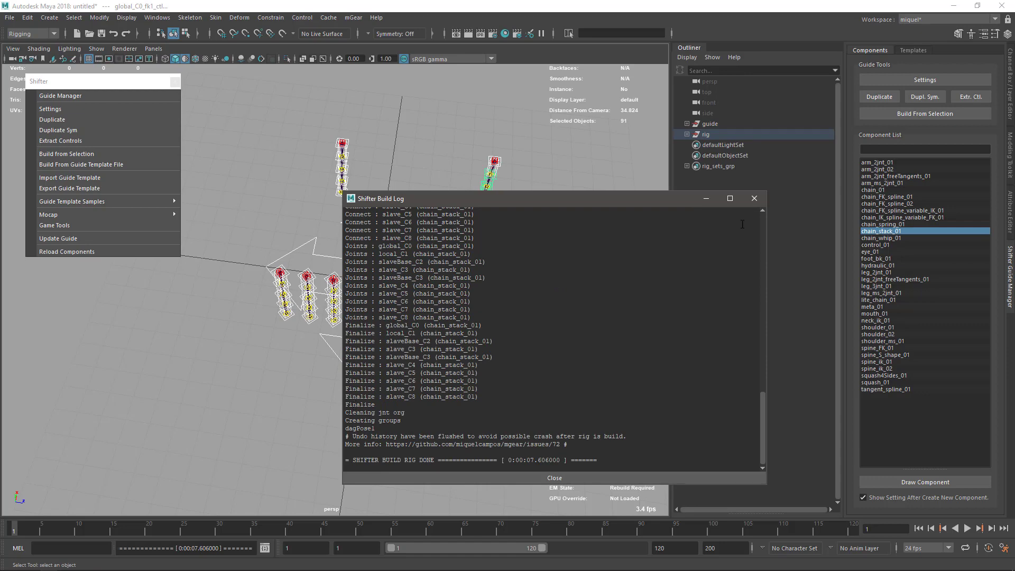
pyautogui.click(753, 199)
# Step: Hide the guide group in the viewport, leaving the built rig's controls on display
pyautogui.keyDown('alt'); pyautogui.moveTo(355, 241); pyautogui.dragTo(607, 249); pyautogui.keyUp('alt')
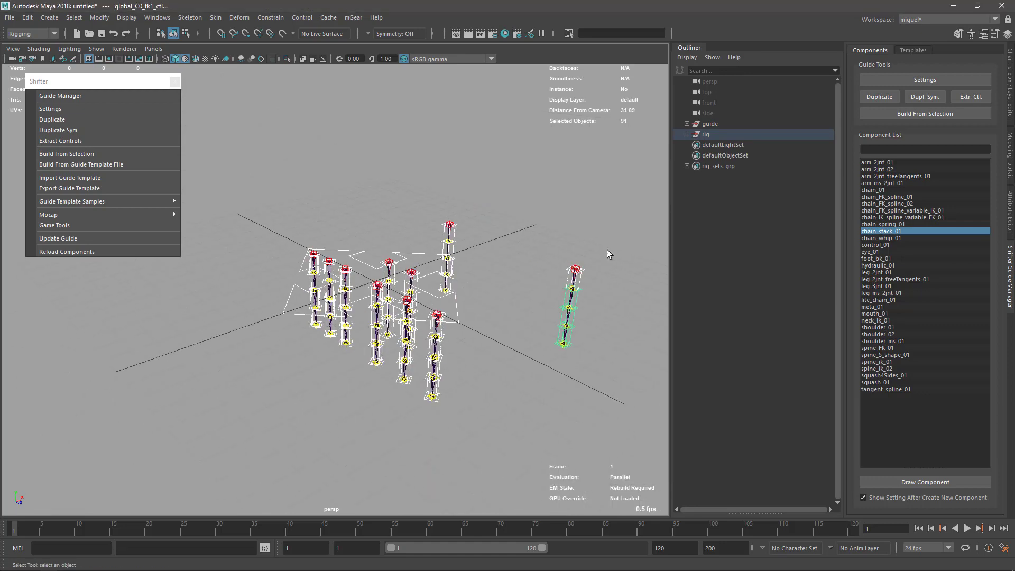
pyautogui.click(709, 125)
pyautogui.keyDown('alt'); pyautogui.moveTo(470, 303); pyautogui.dragTo(407, 194, button='right'); pyautogui.keyUp('alt')
pyautogui.keyDown('alt'); pyautogui.moveTo(407, 195); pyautogui.dragTo(365, 191, button='middle'); pyautogui.keyUp('alt')
pyautogui.keyDown('alt'); pyautogui.moveTo(365, 191); pyautogui.dragTo(503, 182, button='right'); pyautogui.keyUp('alt')
pyautogui.keyDown('alt'); pyautogui.moveTo(400, 228); pyautogui.dragTo(483, 270, button='right'); pyautogui.keyUp('alt')
pyautogui.keyDown('alt'); pyautogui.moveTo(482, 270); pyautogui.dragTo(520, 146, button='middle'); pyautogui.keyUp('alt')
pyautogui.keyDown('alt'); pyautogui.moveTo(445, 238); pyautogui.dragTo(516, 250); pyautogui.keyUp('alt')
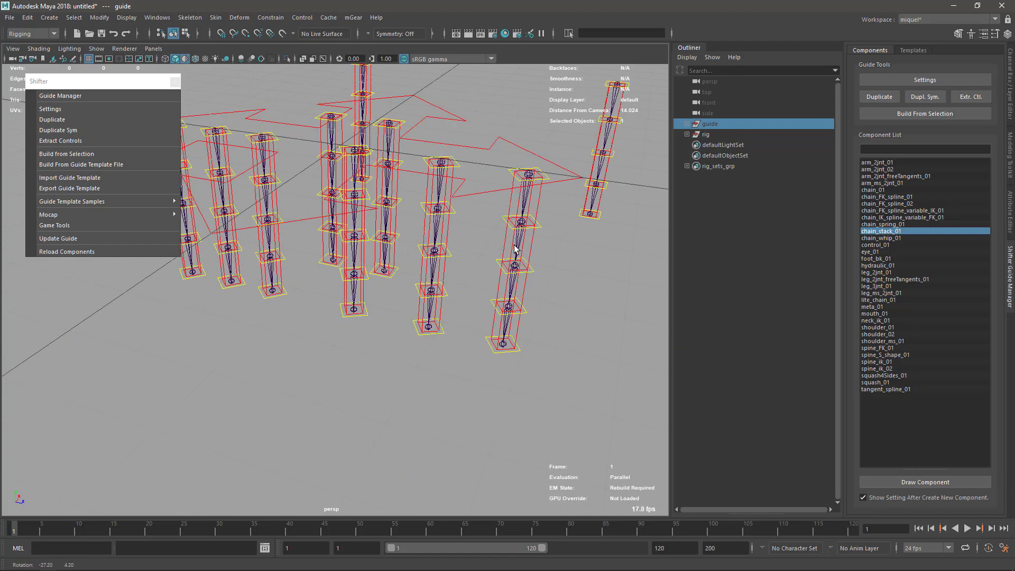
# Step: Try moving the global_C0_tweak1_ctl control of the built global chain, and undo the move
pyautogui.keyDown('alt'); pyautogui.moveTo(516, 249); pyautogui.dragTo(448, 241, button='right'); pyautogui.keyUp('alt')
pyautogui.keyDown('alt'); pyautogui.moveTo(449, 240); pyautogui.dragTo(431, 174); pyautogui.keyUp('alt')
pyautogui.moveTo(450, 172)
pyautogui.keyDown('alt'); pyautogui.mouseDown(button='middle')
pyautogui.moveTo(460, 189)
pyautogui.moveTo(439, 184)
pyautogui.mouseUp(button='middle'); pyautogui.keyUp('alt')
pyautogui.keyDown('alt'); pyautogui.moveTo(366, 245); pyautogui.dragTo(226, 280); pyautogui.keyUp('alt')
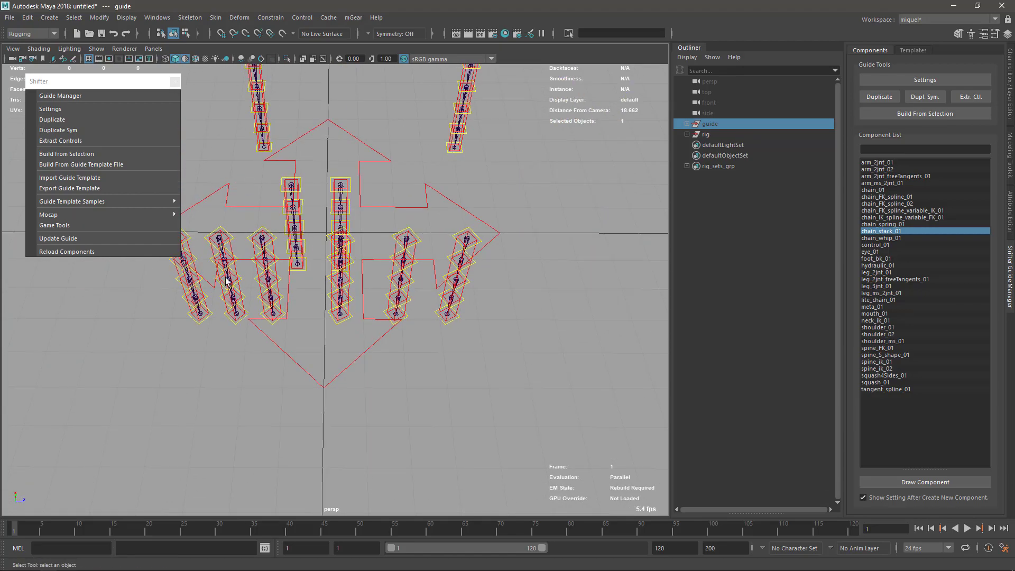
pyautogui.keyDown('alt'); pyautogui.moveTo(409, 288); pyautogui.dragTo(259, 259); pyautogui.keyUp('alt')
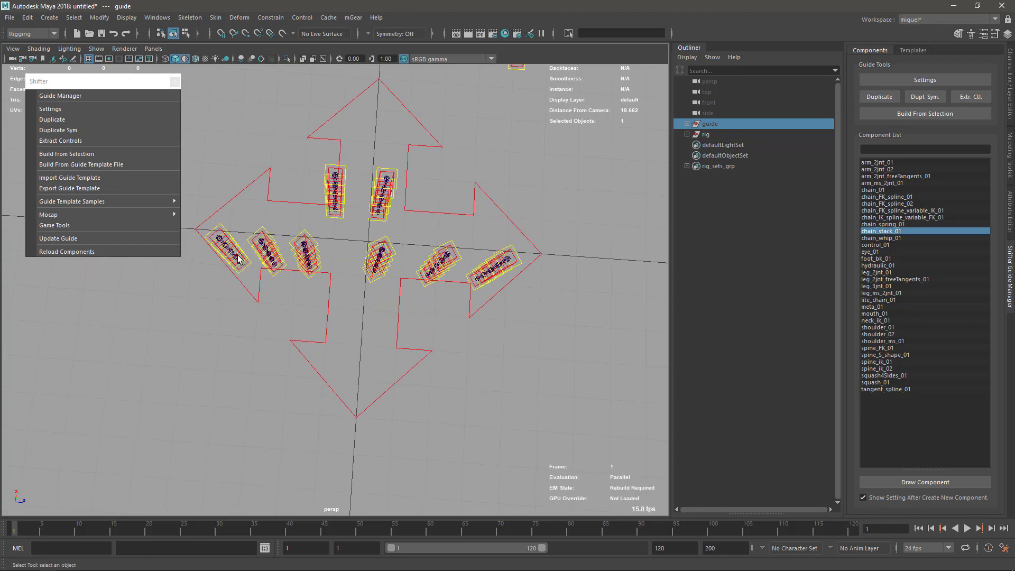
pyautogui.keyDown('alt'); pyautogui.moveTo(459, 288); pyautogui.dragTo(339, 316); pyautogui.keyUp('alt')
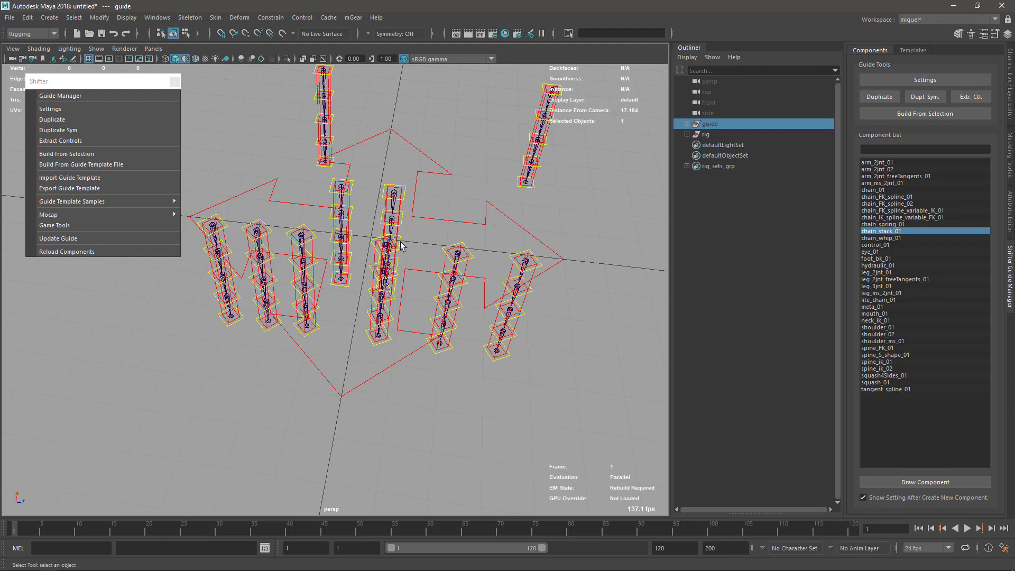
pyautogui.click(536, 116)
pyautogui.press('w')
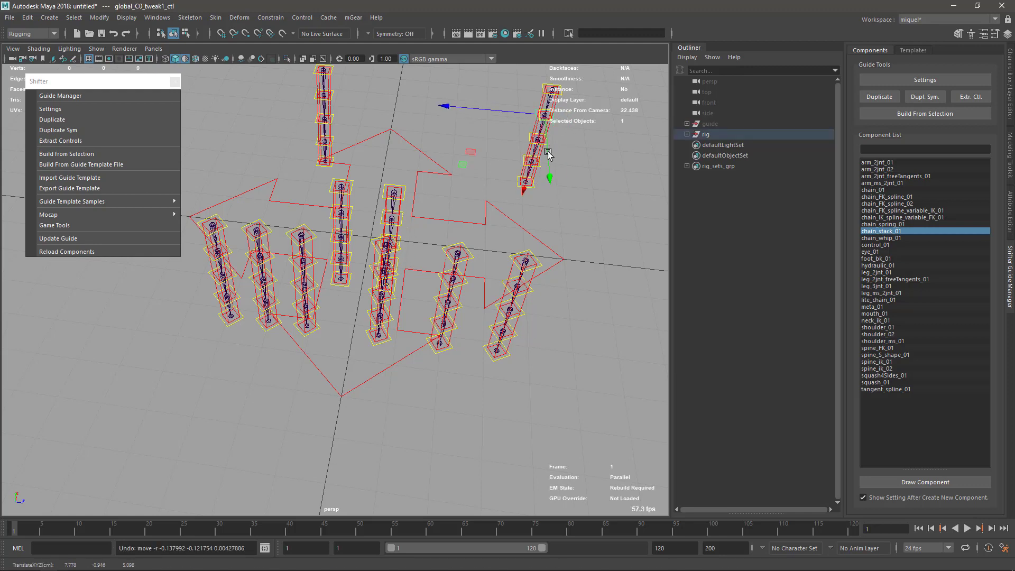
pyautogui.press('q')
# Step: Select the global_C0_fk1_ctl control for rotation and look over the built chains
pyautogui.keyDown('alt'); pyautogui.moveTo(548, 154); pyautogui.dragTo(519, 212); pyautogui.keyUp('alt')
pyautogui.click(554, 210)
pyautogui.press('e')
pyautogui.keyDown('alt'); pyautogui.moveTo(334, 258); pyautogui.dragTo(376, 241, button='middle'); pyautogui.keyUp('alt')
pyautogui.keyDown('alt'); pyautogui.moveTo(377, 240); pyautogui.dragTo(458, 272); pyautogui.keyUp('alt')
pyautogui.keyDown('alt'); pyautogui.moveTo(433, 199); pyautogui.dragTo(446, 244, button='right'); pyautogui.keyUp('alt')
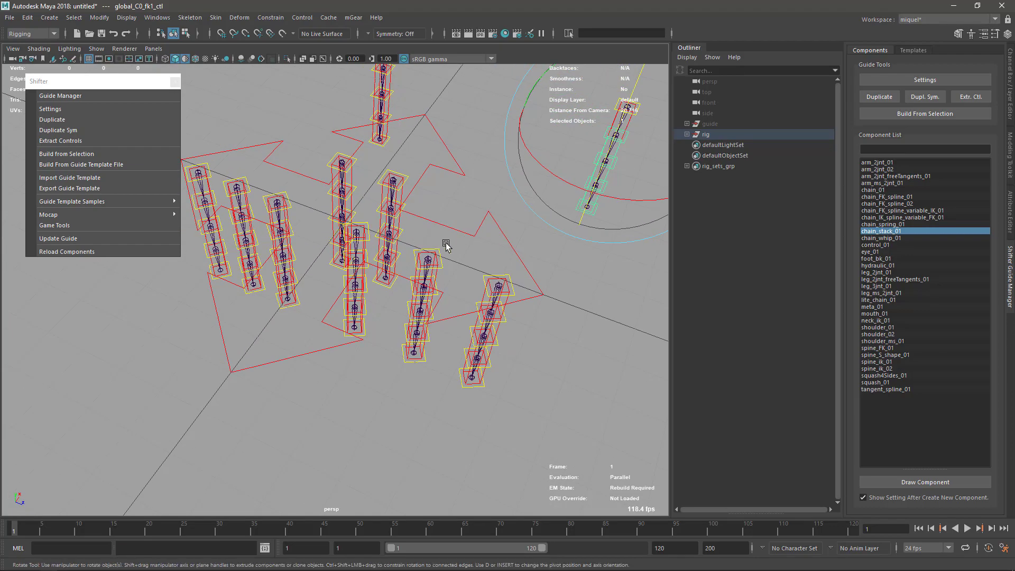
pyautogui.press('q')
# Step: Delete the built rig and show the guide again
pyautogui.moveTo(696, 139); pyautogui.dragTo(706, 153)
pyautogui.click(697, 136)
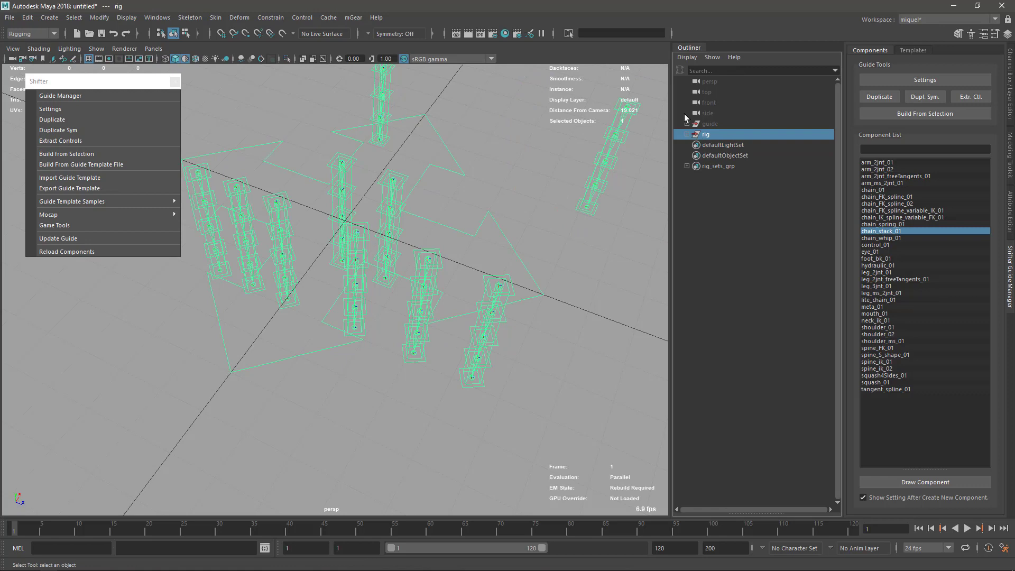
pyautogui.press('Delete')
pyautogui.click(709, 124)
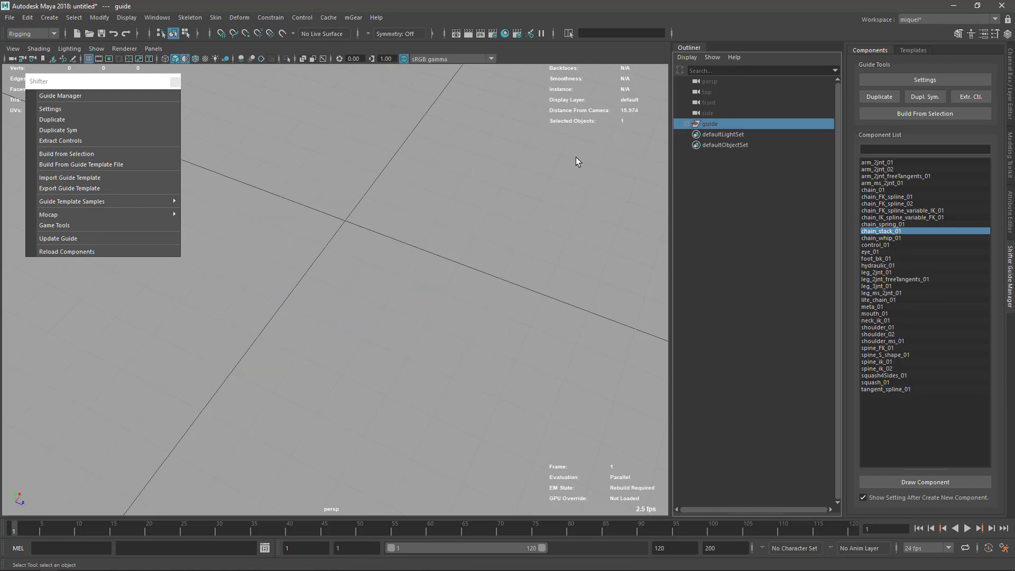
pyautogui.press('f')
# Step: Check the Component Settings of the local_C1 and global_C0 chain guides for the Simple FK, NO Joints option
pyautogui.click(366, 99)
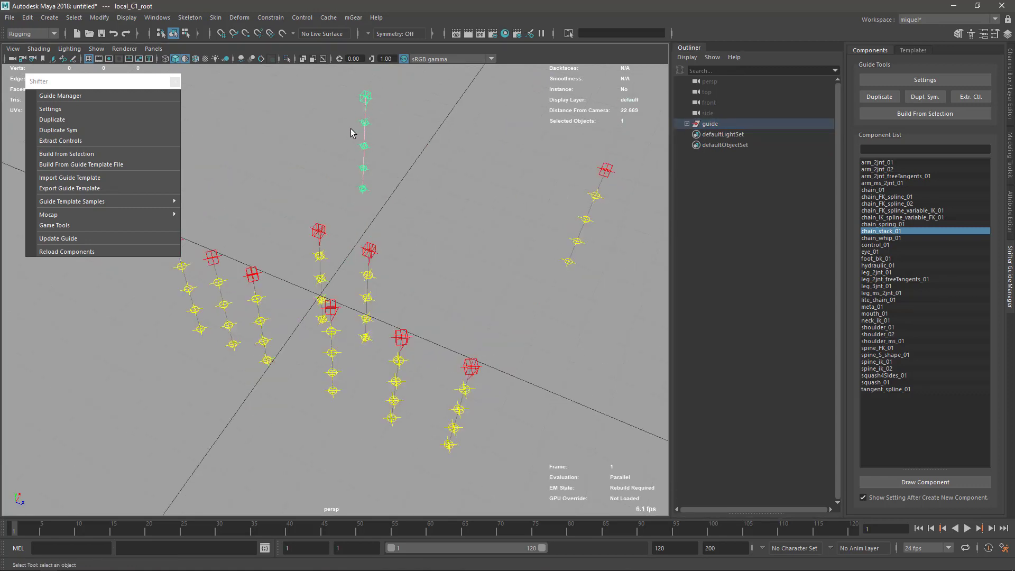
pyautogui.click(176, 113)
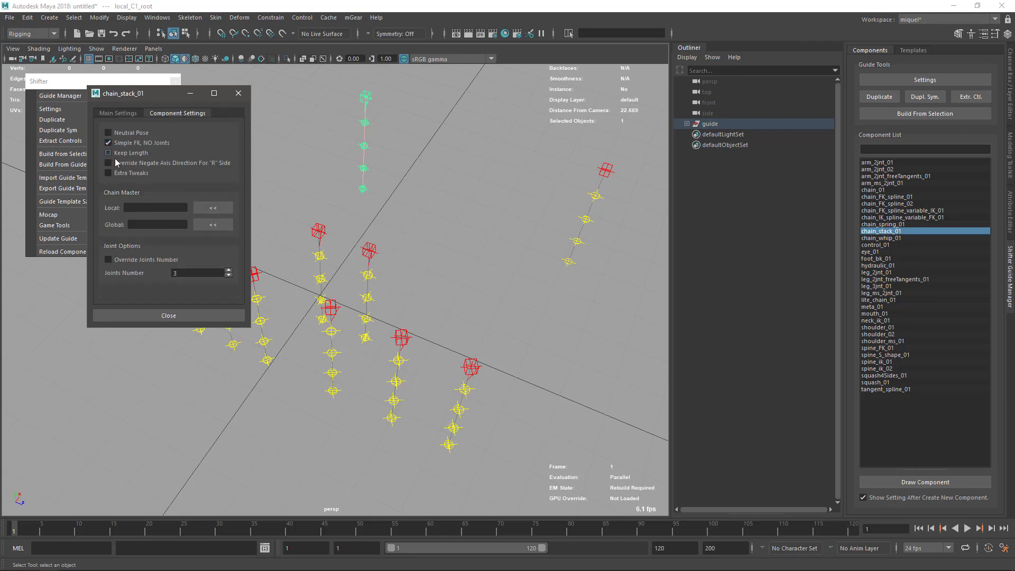
pyautogui.click(606, 171)
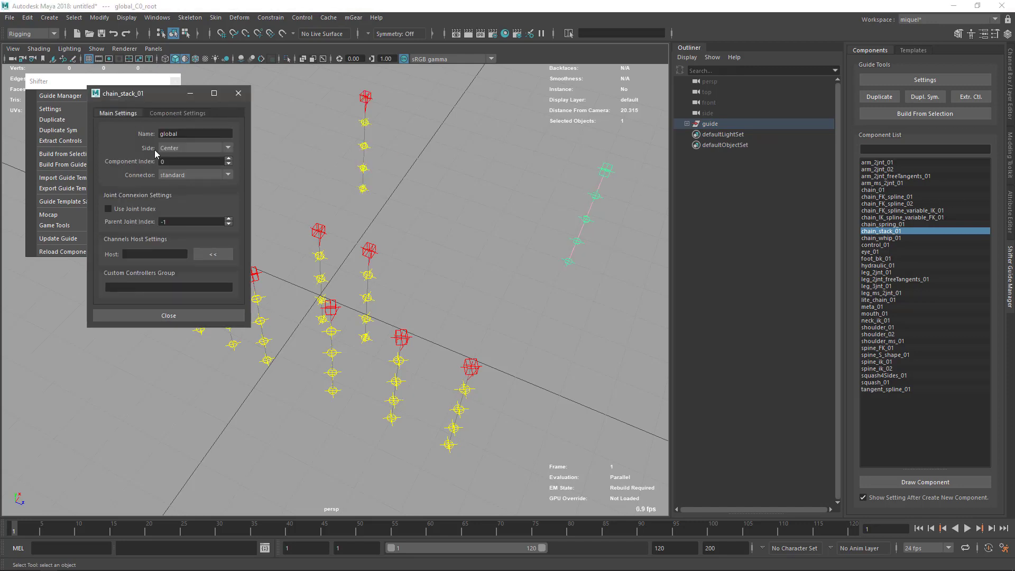
pyautogui.click(177, 115)
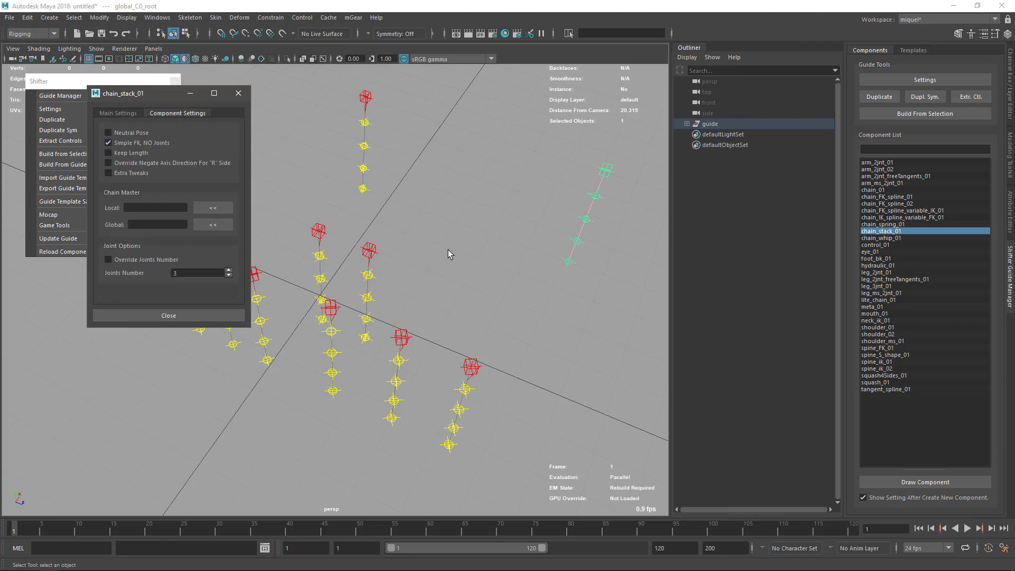
# Step: Enable Simple FK, NO Joints for the slaveBase_C2 and slaveBase_C3 guides and close their settings
pyautogui.click(374, 251)
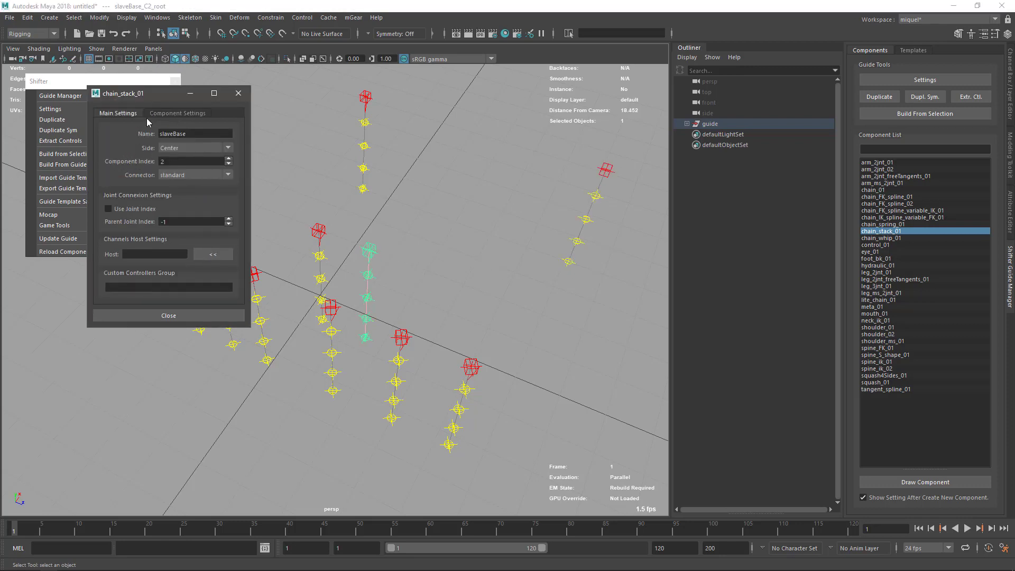
pyautogui.click(167, 114)
pyautogui.click(113, 143)
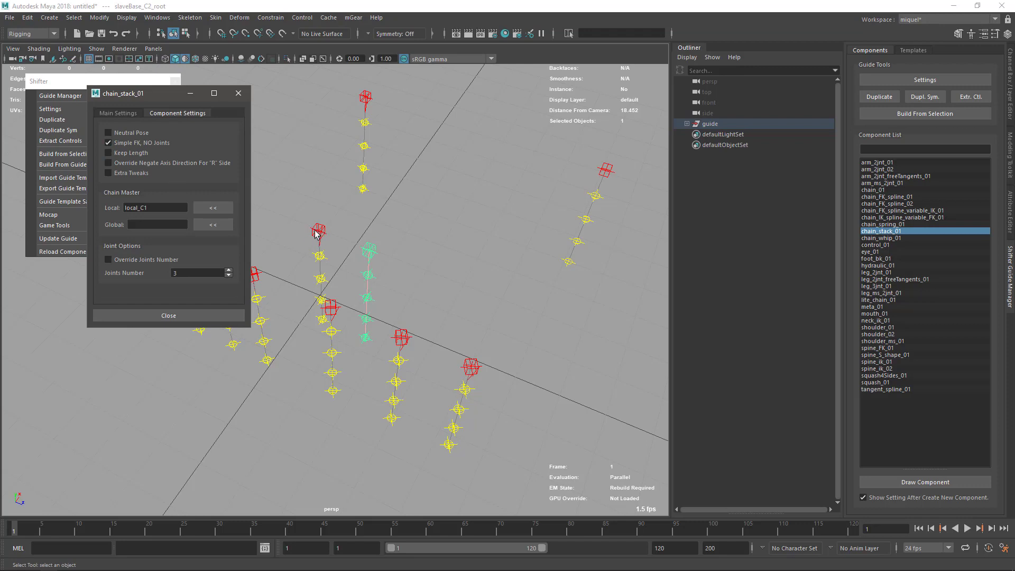
pyautogui.click(317, 231)
pyautogui.click(177, 114)
pyautogui.click(109, 143)
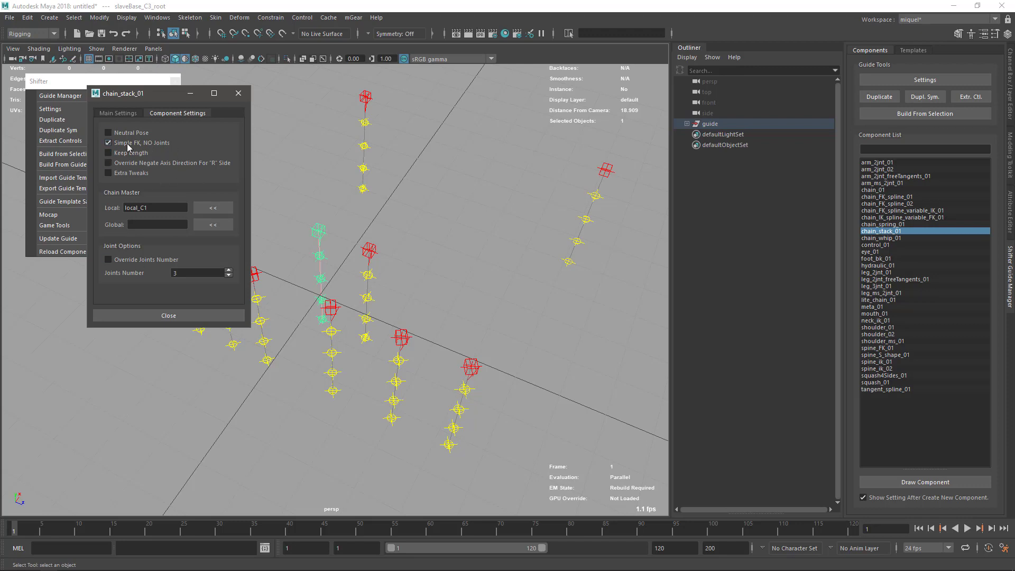
pyautogui.click(235, 95)
# Step: Build the rig from the whole guide, dismiss the build log, and hide the guide group
pyautogui.click(470, 228)
pyautogui.scroll(-2, 364, 259)
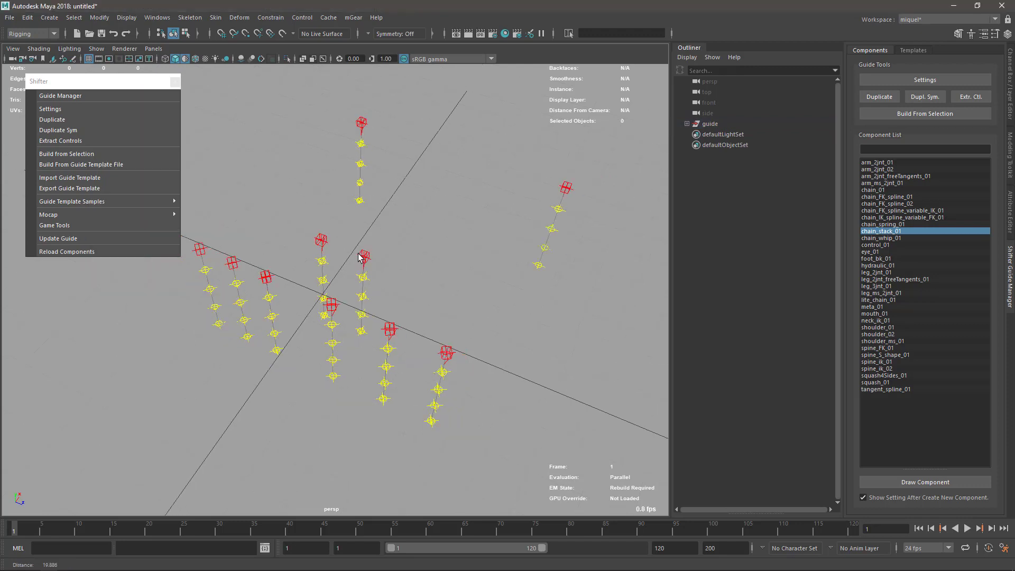
pyautogui.keyDown('alt'); pyautogui.moveTo(365, 259); pyautogui.dragTo(447, 274); pyautogui.keyUp('alt')
pyautogui.click(710, 123)
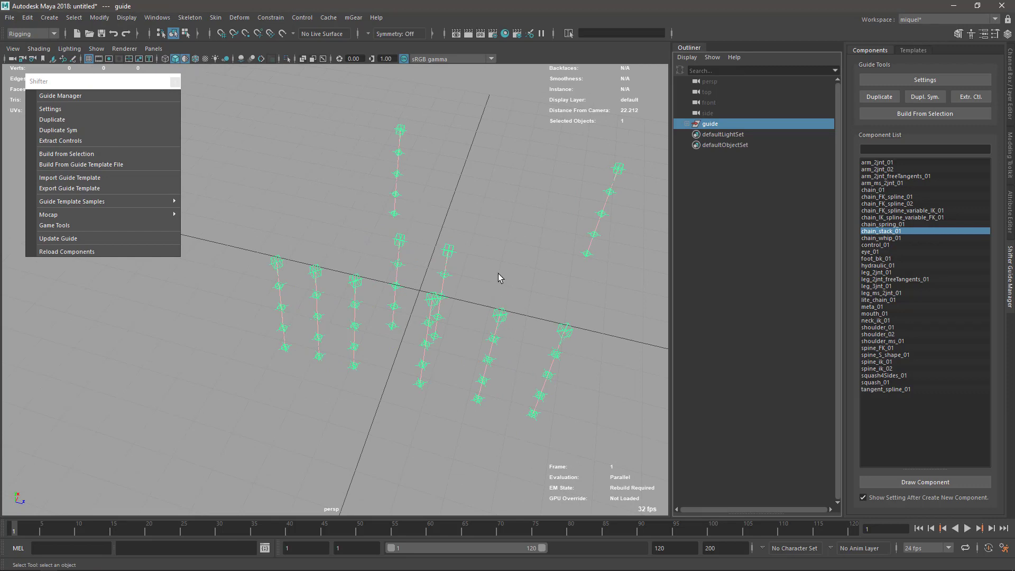
pyautogui.keyDown('alt'); pyautogui.moveTo(525, 224); pyautogui.dragTo(513, 222); pyautogui.keyUp('alt')
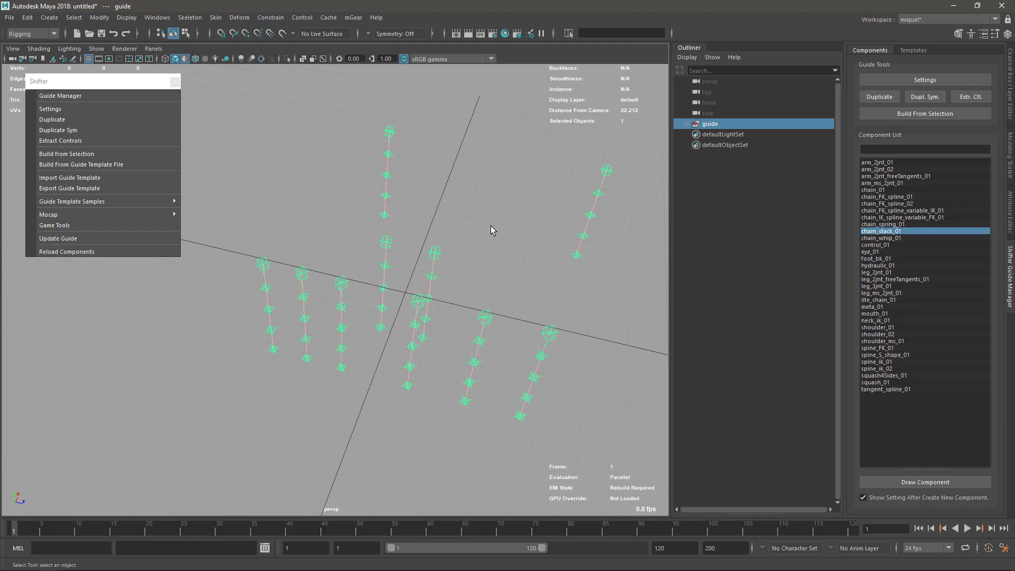
pyautogui.press('g')
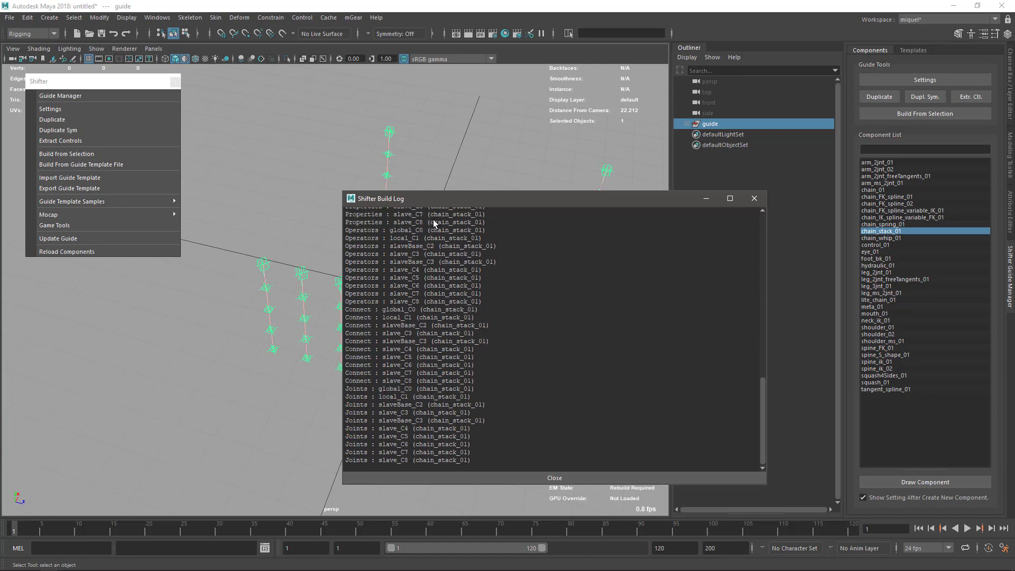
pyautogui.click(754, 198)
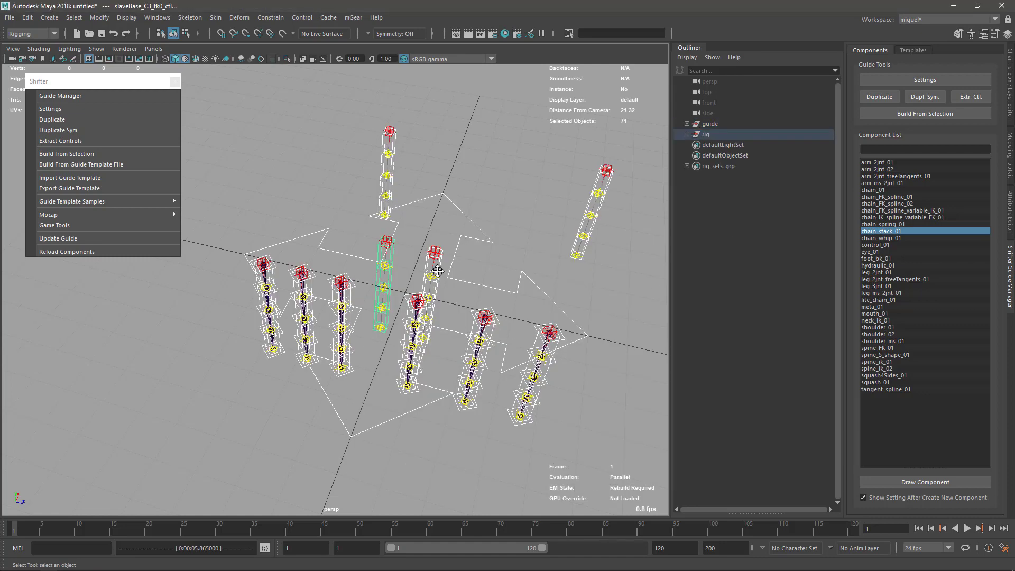
pyautogui.keyDown('alt'); pyautogui.moveTo(437, 271); pyautogui.dragTo(582, 185); pyautogui.keyUp('alt')
pyautogui.click(709, 125)
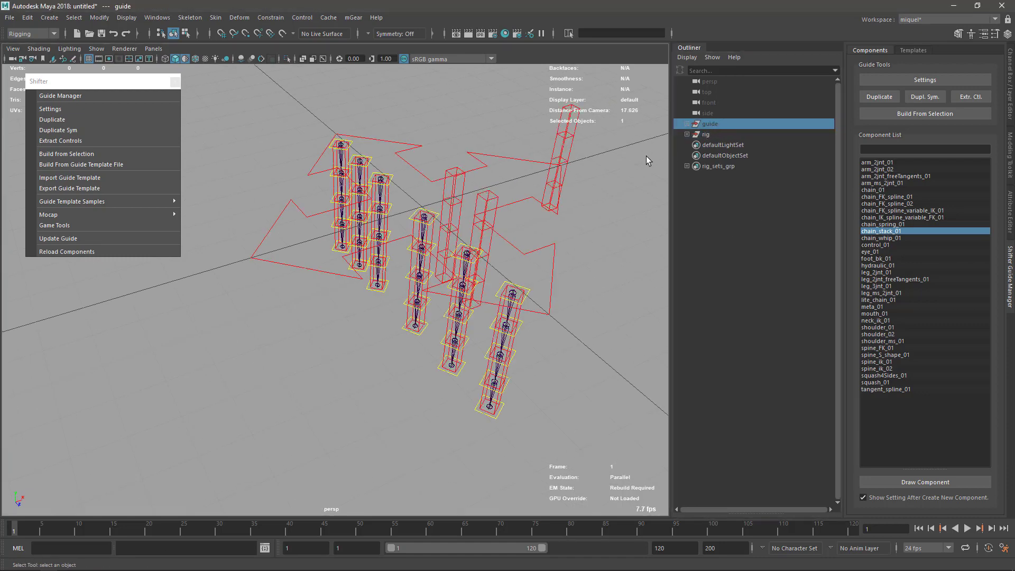
# Step: Rotate the four FK controls of the built local_C1 chain together to bend the slave chains
pyautogui.keyDown('alt'); pyautogui.moveTo(424, 274); pyautogui.dragTo(489, 259); pyautogui.keyUp('alt')
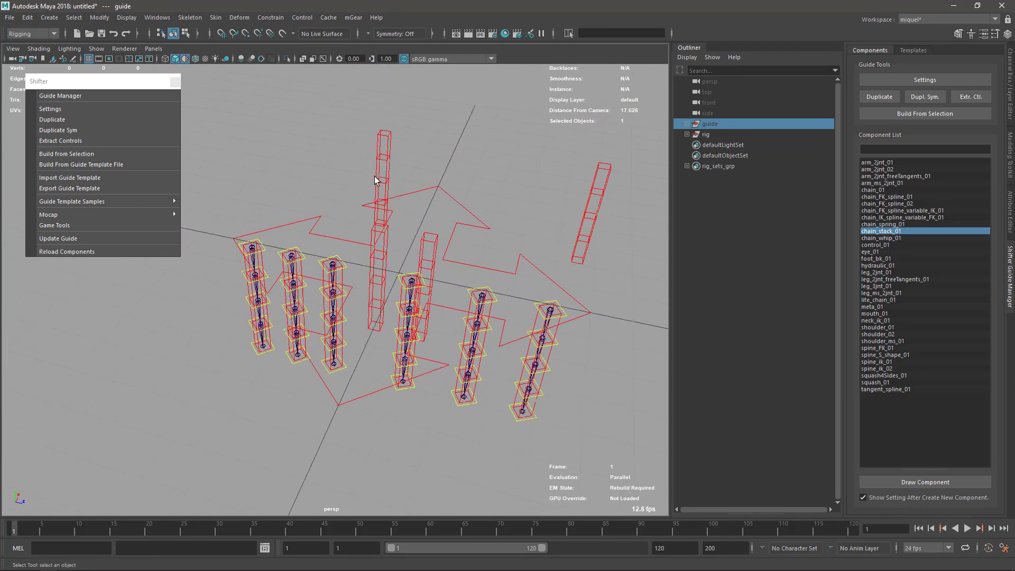
pyautogui.keyDown('alt'); pyautogui.moveTo(382, 183); pyautogui.dragTo(324, 250); pyautogui.keyUp('alt')
pyautogui.press('e')
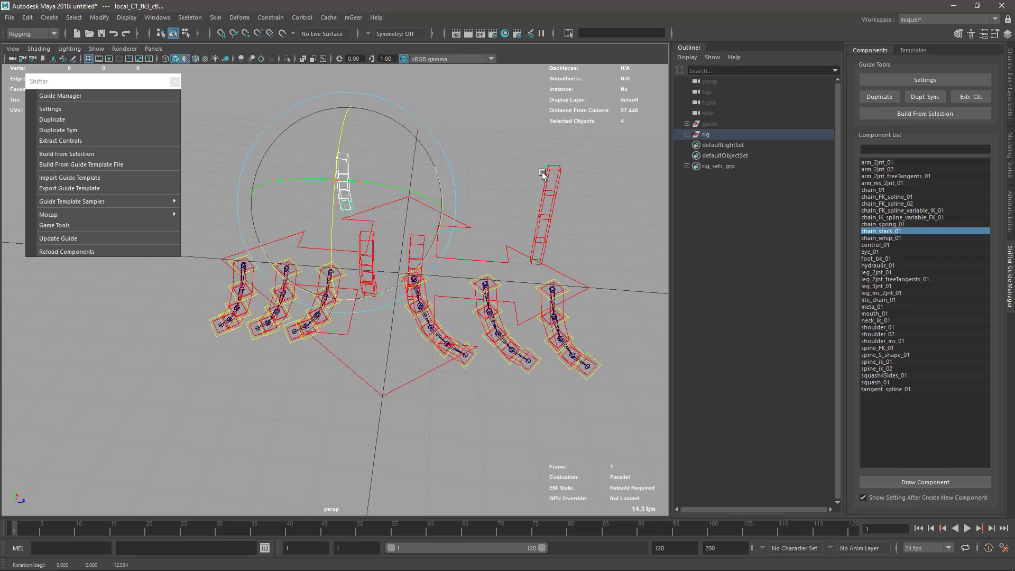
# Step: Open mGear_board.art in Mischief from the desktop, declining the new version, and set the canvas opacity to 0%
pyautogui.click(954, 7)
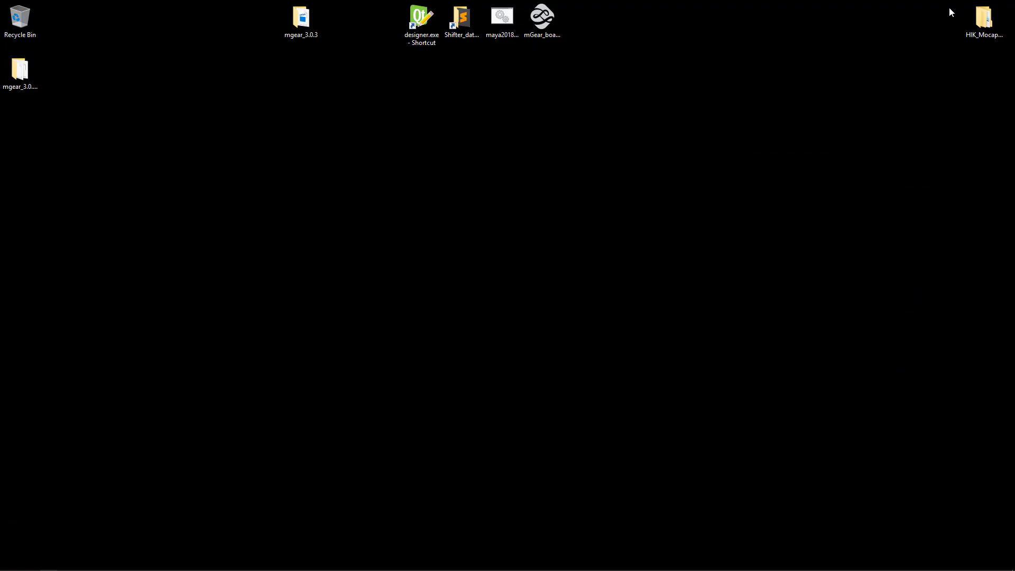
pyautogui.doubleClick(539, 31)
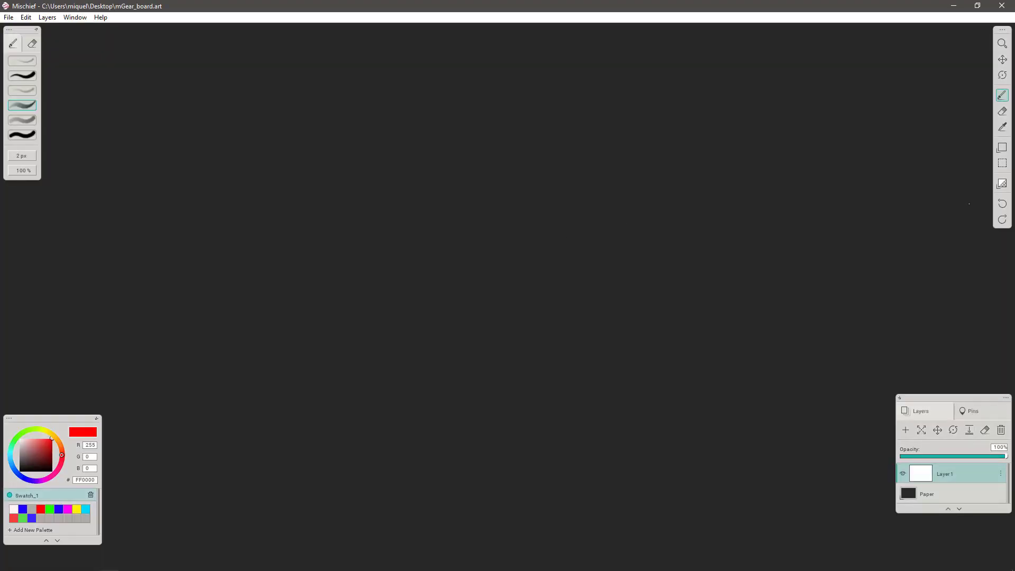
pyautogui.click(998, 187)
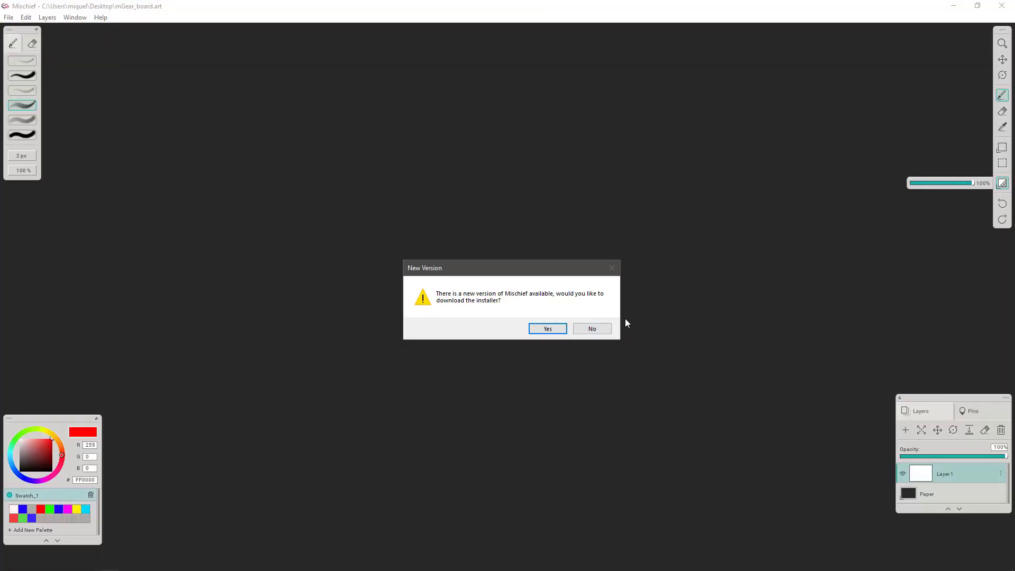
pyautogui.click(592, 328)
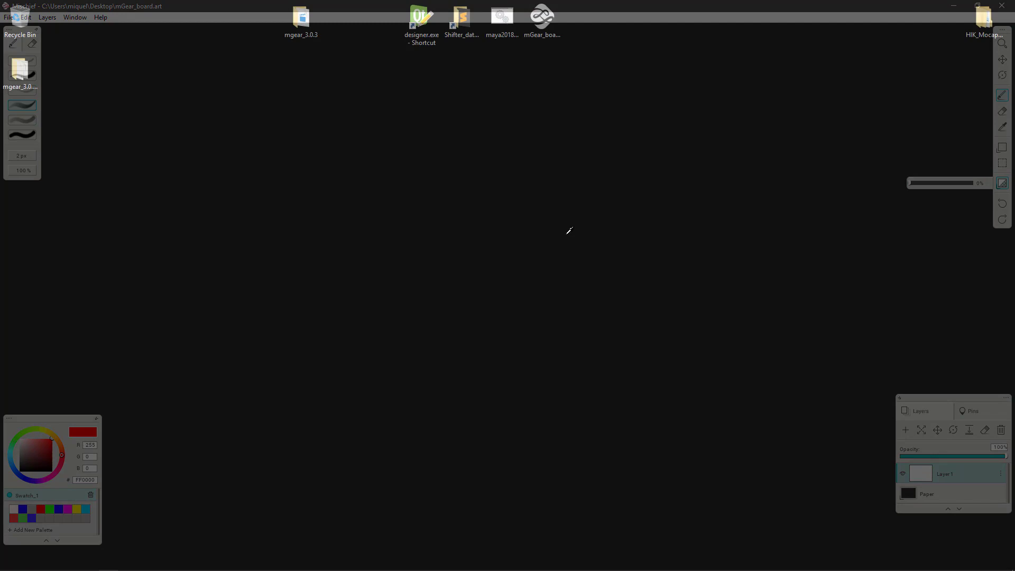
# Step: Draw red arrows over the Maya viewport for the chains' bending directions and blue marks around the two slaveBase chains
pyautogui.hotkey('alt', 'Tab')
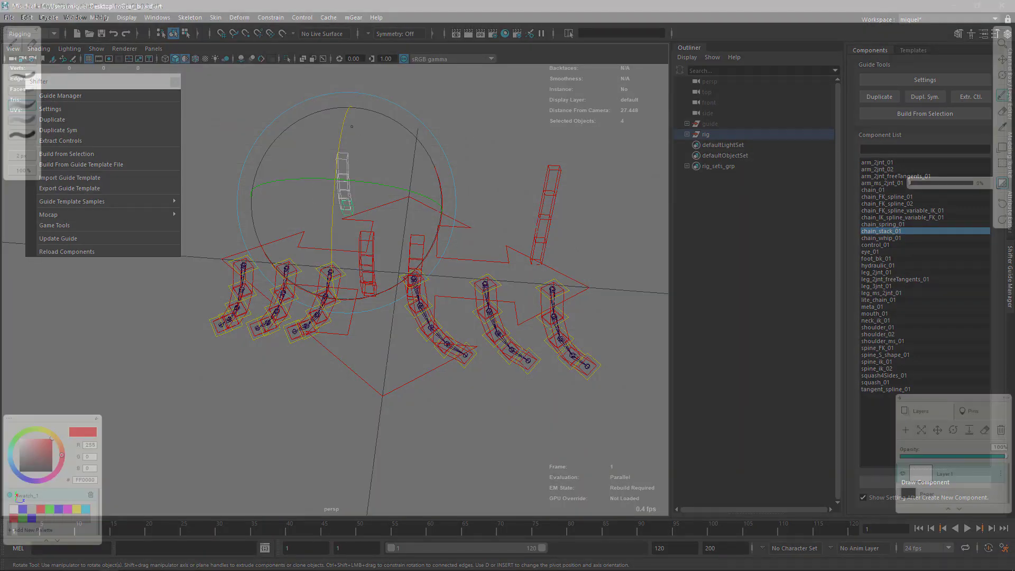
pyautogui.moveTo(351, 110); pyautogui.dragTo(333, 166)
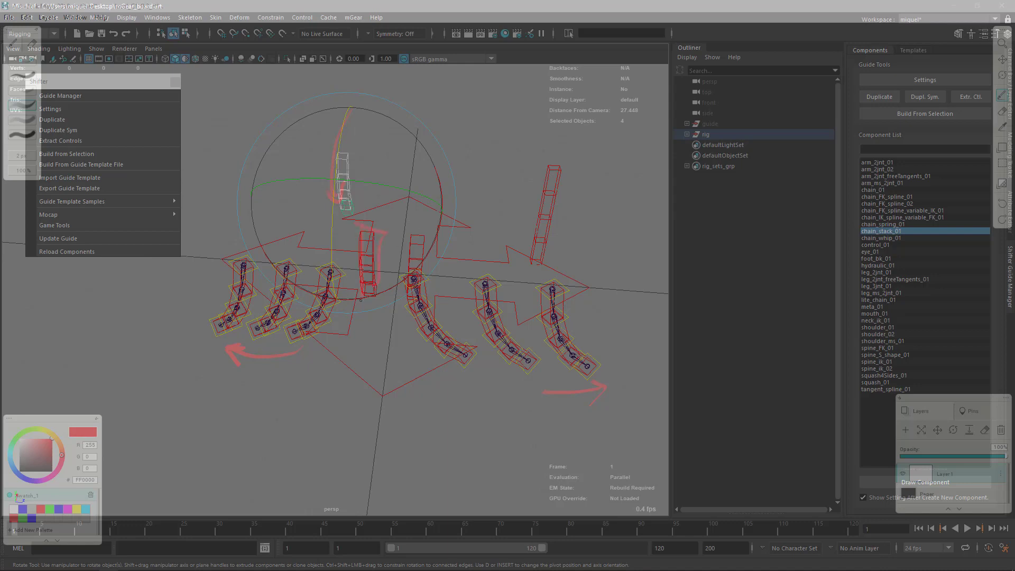
pyautogui.click(24, 512)
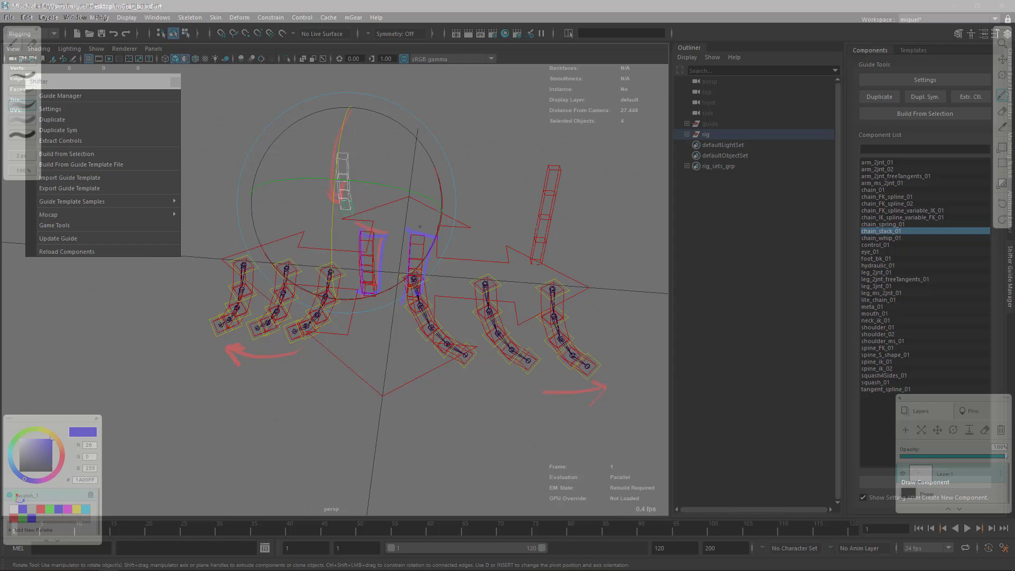
# Step: Return to Maya, try rotating the four FK controls of the global_C0 chain together, and undo the rotation
pyautogui.hotkey('alt', 'Tab')
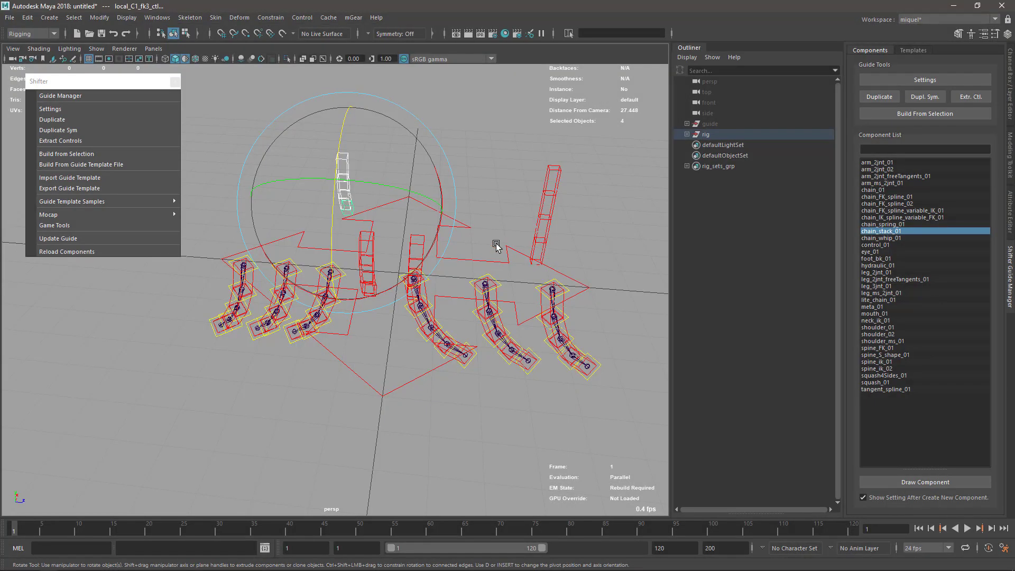
pyautogui.press('q')
pyautogui.keyDown('alt'); pyautogui.moveTo(546, 231); pyautogui.dragTo(542, 234); pyautogui.keyUp('alt')
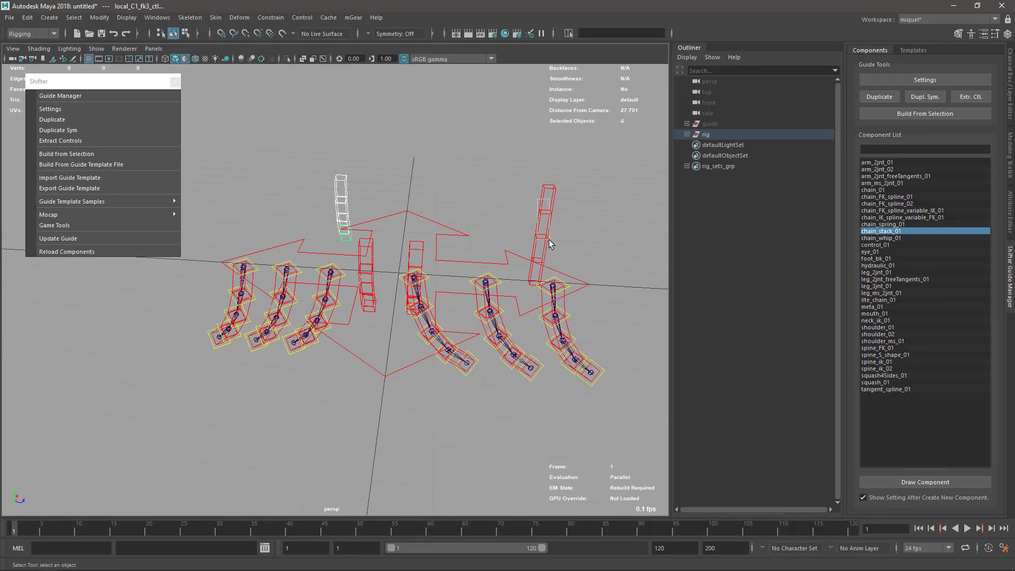
pyautogui.click(536, 272)
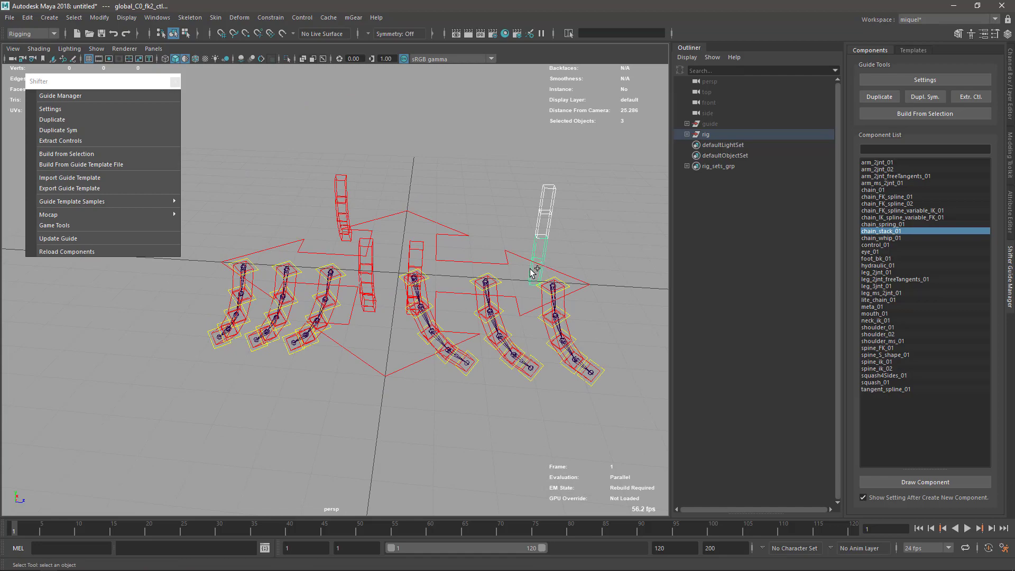
pyautogui.keyDown('shift'); pyautogui.click(534, 270); pyautogui.keyUp('shift')
pyautogui.press('e')
pyautogui.moveTo(557, 267)
pyautogui.mouseDown()
pyautogui.moveTo(566, 229)
pyautogui.moveTo(559, 271)
pyautogui.moveTo(566, 229)
pyautogui.moveTo(565, 240)
pyautogui.moveTo(529, 189)
pyautogui.moveTo(468, 181)
pyautogui.moveTo(497, 204)
pyautogui.mouseUp()
pyautogui.hotkey('ctrl', 'z')
pyautogui.hotkey('ctrl', 'z')
# Step: Reselect the FK controls of the local_C1 chain and undo their bend
pyautogui.press('q')
pyautogui.moveTo(326, 183); pyautogui.dragTo(356, 249)
pyautogui.click(315, 228)
pyautogui.keyDown('alt'); pyautogui.moveTo(340, 183); pyautogui.dragTo(341, 161); pyautogui.keyUp('alt')
pyautogui.hotkey('ctrl', 'z')
# Step: Rotate the local_C1 chain's four FK controls to curl the slave chains, and undo the last extra rotation
pyautogui.keyDown('alt'); pyautogui.moveTo(392, 321); pyautogui.dragTo(356, 258, button='right'); pyautogui.keyUp('alt')
pyautogui.keyDown('alt'); pyautogui.moveTo(357, 336); pyautogui.dragTo(351, 284); pyautogui.keyUp('alt')
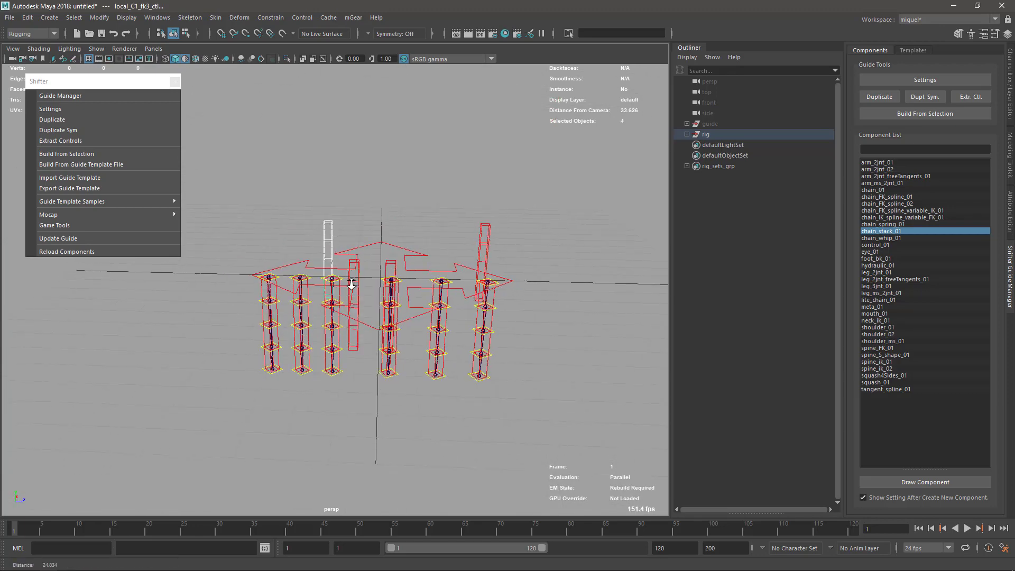
pyautogui.keyDown('alt'); pyautogui.moveTo(352, 284); pyautogui.dragTo(389, 281, button='right'); pyautogui.keyUp('alt')
pyautogui.keyDown('alt'); pyautogui.moveTo(389, 280); pyautogui.dragTo(373, 288); pyautogui.keyUp('alt')
pyautogui.press('e')
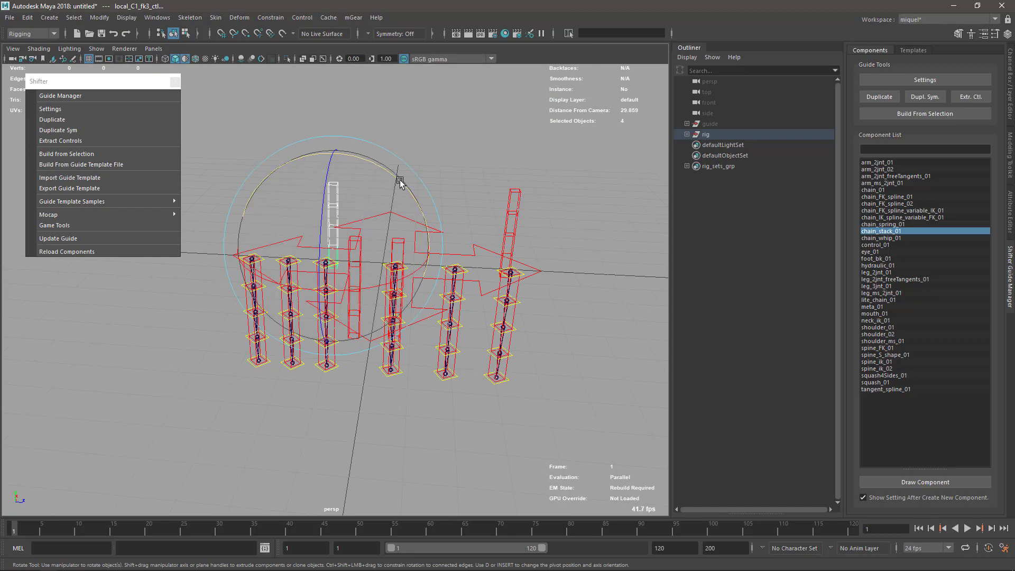
pyautogui.moveTo(400, 181); pyautogui.dragTo(410, 251)
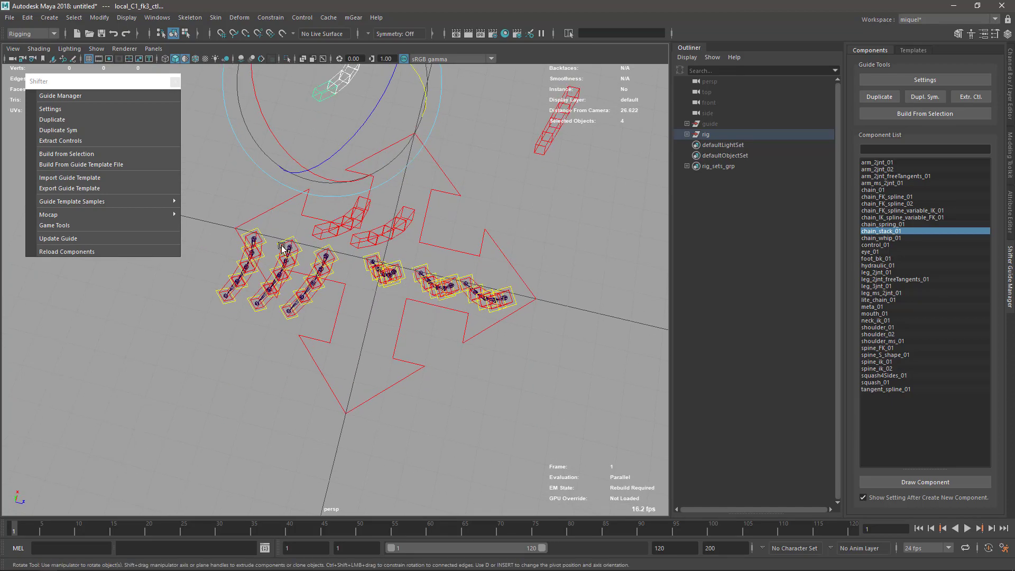
pyautogui.keyDown('alt'); pyautogui.moveTo(415, 289); pyautogui.dragTo(270, 271); pyautogui.keyUp('alt')
pyautogui.moveTo(354, 124); pyautogui.dragTo(409, 95)
pyautogui.hotkey('ctrl', 'z')
# Step: Select the global_C0 FK controls for scaling, and undo the bend of the local_C1 chain
pyautogui.keyDown('alt'); pyautogui.moveTo(525, 157); pyautogui.dragTo(511, 217, button='middle'); pyautogui.keyUp('alt')
pyautogui.press('q')
pyautogui.moveTo(514, 129); pyautogui.dragTo(572, 196)
pyautogui.press('r')
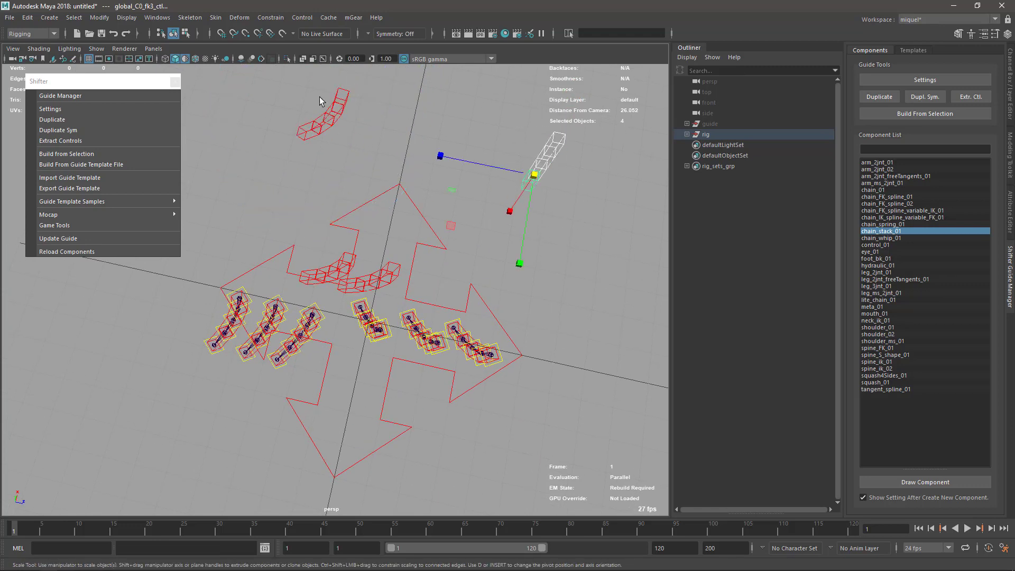
pyautogui.press('q')
pyautogui.moveTo(320, 97); pyautogui.dragTo(343, 160)
pyautogui.hotkey('ctrl', 'z')
# Step: Select the four FK controls of the global_C0 chain and rotate them to bend the chain slightly
pyautogui.press('r')
pyautogui.moveTo(493, 120); pyautogui.dragTo(552, 203)
pyautogui.press('e')
pyautogui.keyDown('alt'); pyautogui.moveTo(485, 270); pyautogui.dragTo(392, 288); pyautogui.keyUp('alt')
pyautogui.press('q')
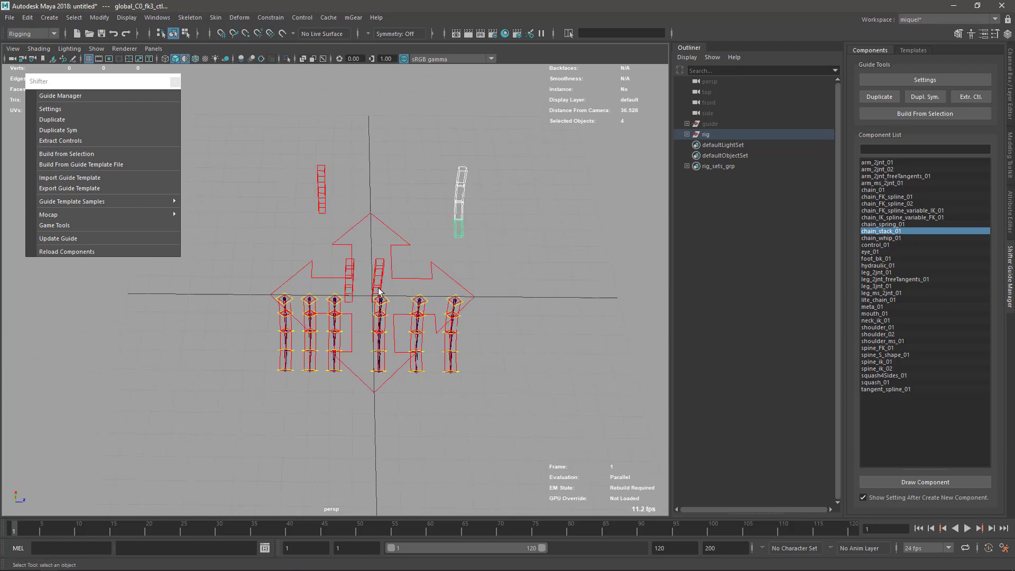
# Step: Select the four FK controls of the slaveBase_C2 chain and rotate them together to bend its three slave chains
pyautogui.moveTo(370, 257); pyautogui.dragTo(381, 297)
pyautogui.keyDown('alt'); pyautogui.moveTo(381, 297); pyautogui.dragTo(404, 294); pyautogui.keyUp('alt')
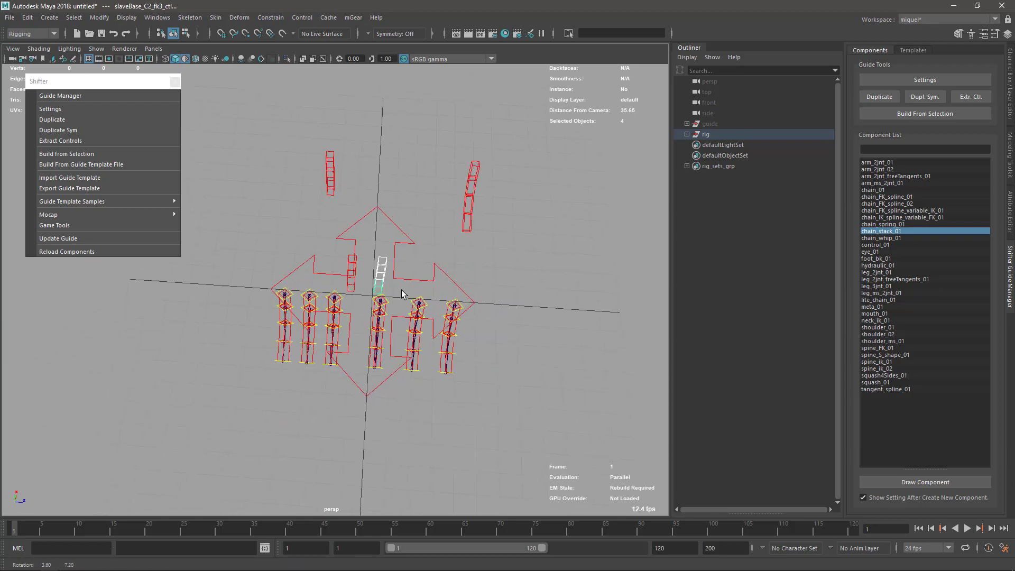
pyautogui.press('e')
pyautogui.moveTo(432, 250)
pyautogui.mouseDown()
pyautogui.moveTo(412, 245)
pyautogui.moveTo(436, 260)
pyautogui.moveTo(413, 249)
pyautogui.mouseUp()
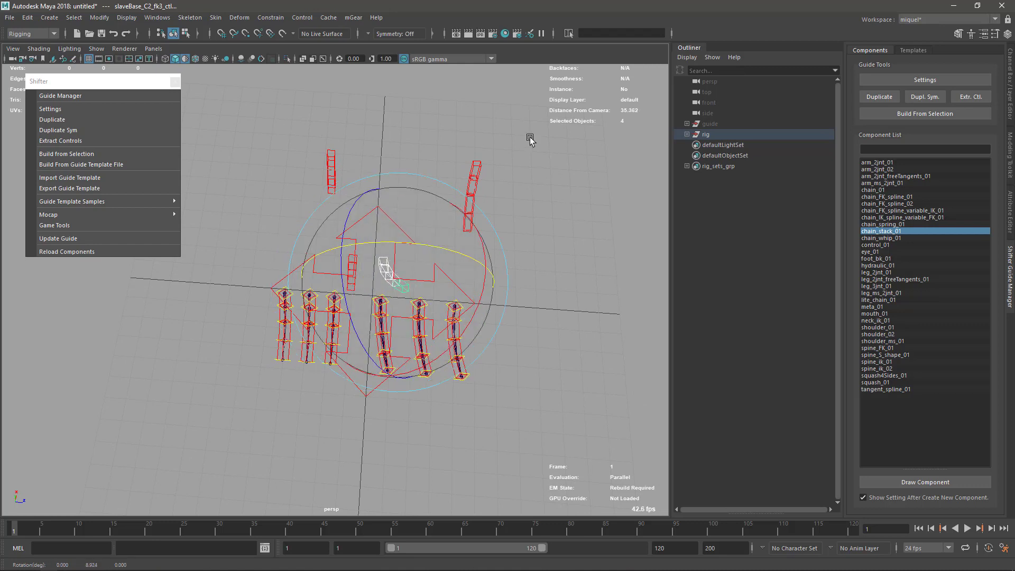
# Step: Select the four FK controls of the slaveBase_C3 chain and rotate them together to bend its slave chains
pyautogui.keyDown('alt'); pyautogui.moveTo(362, 235); pyautogui.dragTo(423, 220, button='middle'); pyautogui.keyUp('alt')
pyautogui.keyDown('alt'); pyautogui.moveTo(423, 219); pyautogui.dragTo(455, 246); pyautogui.keyUp('alt')
pyautogui.press('q')
pyautogui.click(424, 281)
pyautogui.keyDown('shift'); pyautogui.click(427, 247); pyautogui.keyUp('shift')
pyautogui.press('e')
pyautogui.moveTo(472, 175); pyautogui.dragTo(495, 218)
pyautogui.keyDown('alt'); pyautogui.moveTo(504, 316); pyautogui.dragTo(453, 288); pyautogui.keyUp('alt')
pyautogui.keyDown('alt'); pyautogui.moveTo(453, 288); pyautogui.dragTo(549, 291, button='right'); pyautogui.keyUp('alt')
pyautogui.keyDown('alt'); pyautogui.moveTo(550, 291); pyautogui.dragTo(470, 231, button='middle'); pyautogui.keyUp('alt')
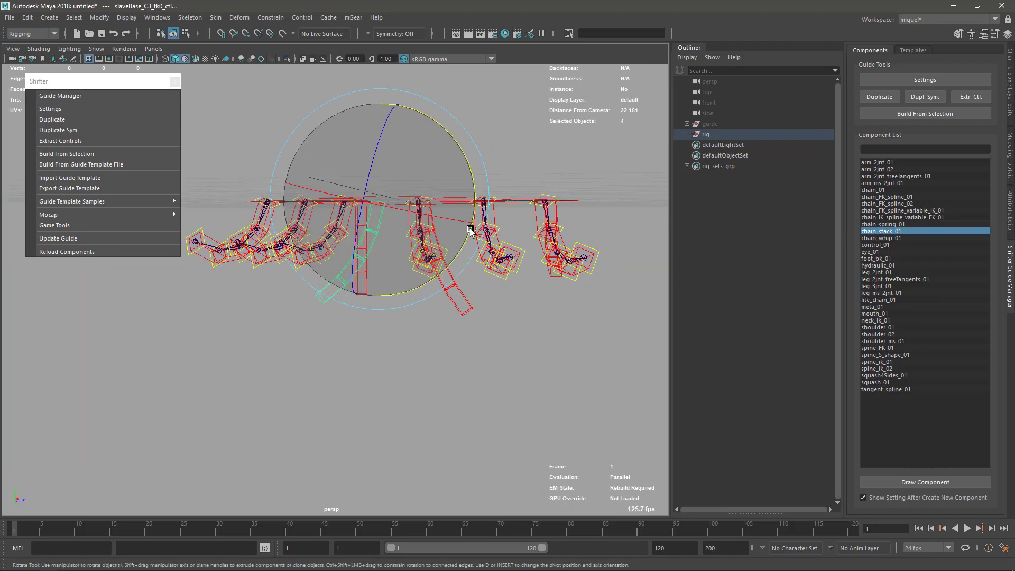
# Step: Try moving the slave_C5_tweak2_ctl control of the middle slave chain, and undo the move
pyautogui.press('q')
pyautogui.keyDown('alt'); pyautogui.moveTo(470, 231); pyautogui.dragTo(474, 272); pyautogui.keyUp('alt')
pyautogui.click(480, 289)
pyautogui.press('w')
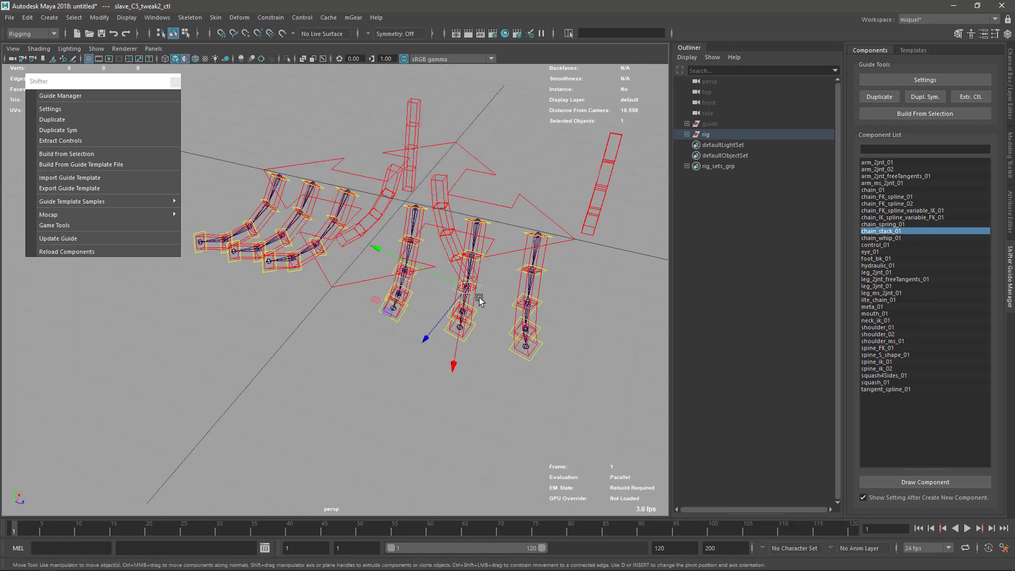
pyautogui.moveTo(502, 289); pyautogui.dragTo(493, 290)
pyautogui.hotkey('ctrl', 'z')
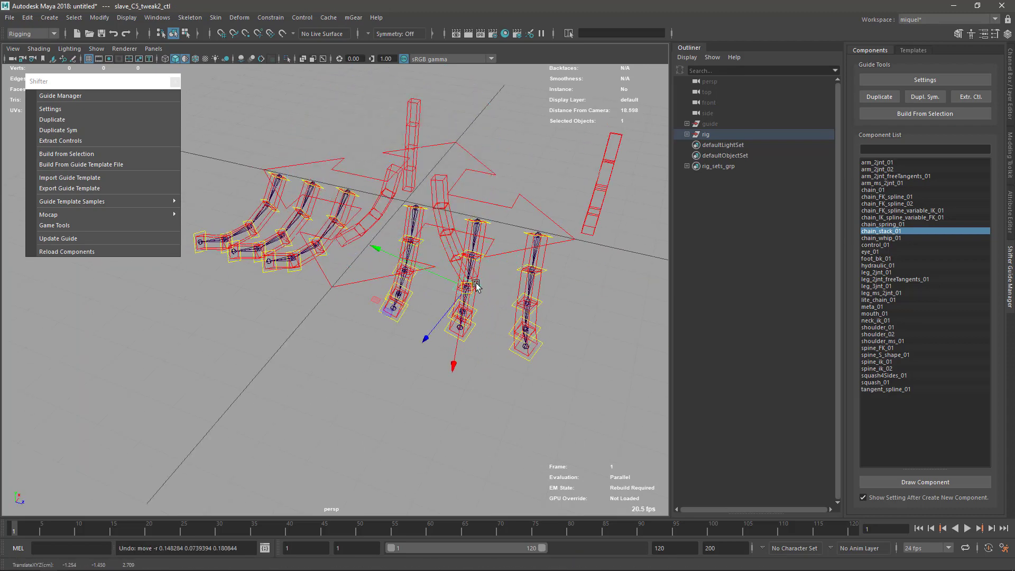
# Step: Examine the posed slave chains and their slaveBase, local and global master chains from several angles
pyautogui.keyDown('alt'); pyautogui.moveTo(503, 241); pyautogui.dragTo(494, 220, button='middle'); pyautogui.keyUp('alt')
pyautogui.keyDown('alt'); pyautogui.moveTo(502, 278); pyautogui.dragTo(476, 202); pyautogui.keyUp('alt')
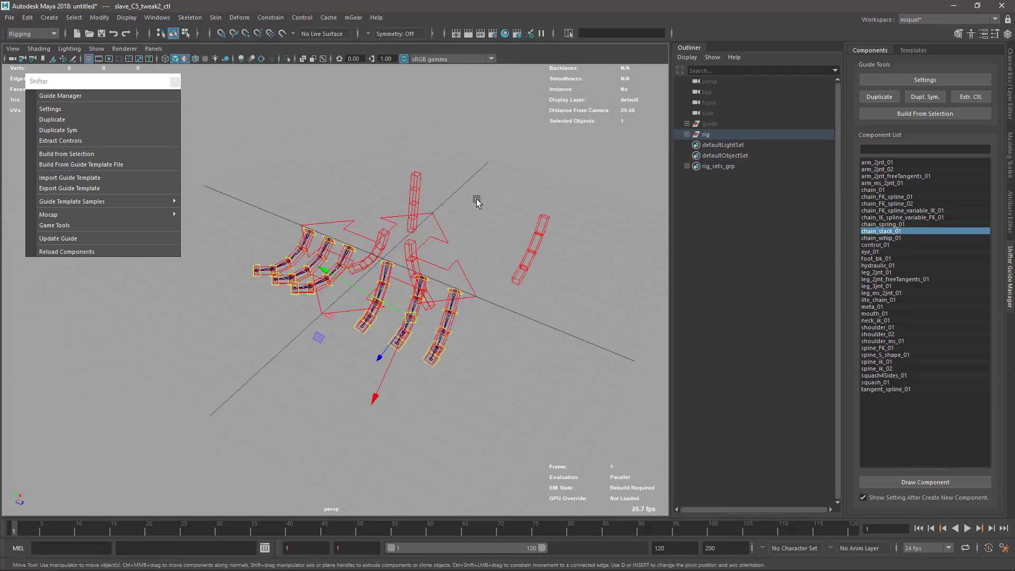
pyautogui.hotkey('alt', 'Tab')
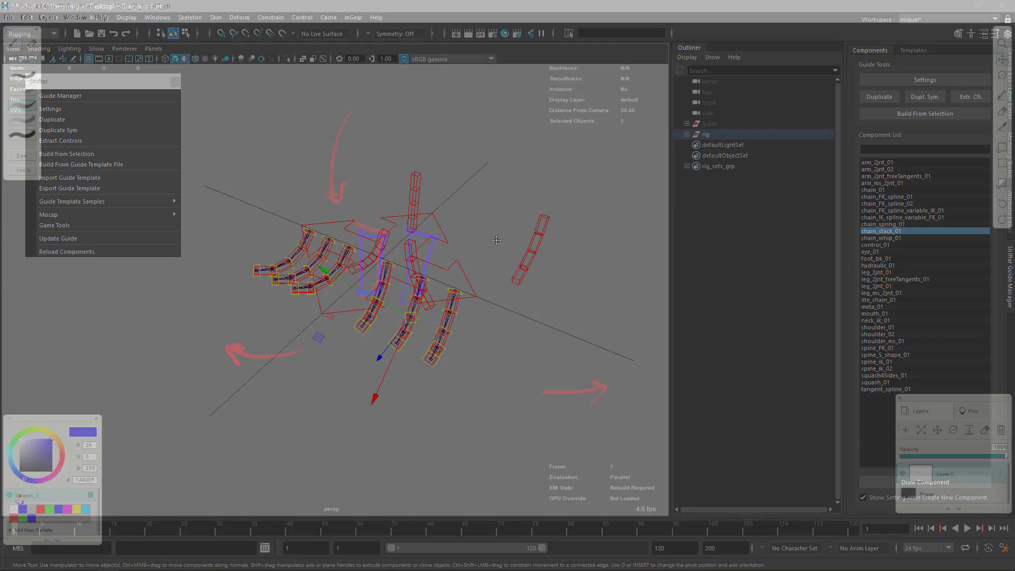
pyautogui.moveTo(410, 227); pyautogui.dragTo(375, 226, button='middle')
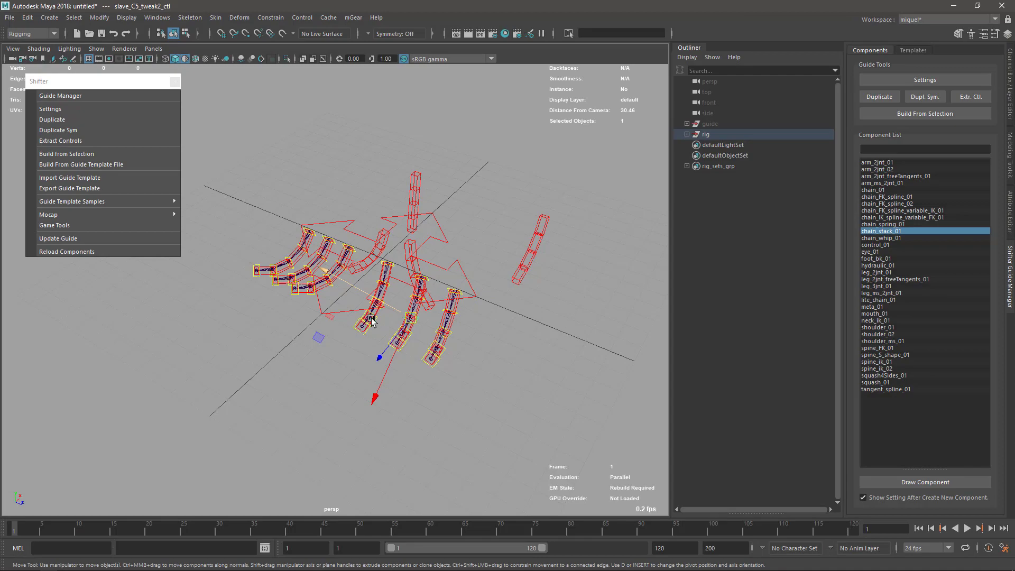
pyautogui.moveTo(433, 312)
pyautogui.keyDown('alt'); pyautogui.mouseDown()
pyautogui.moveTo(469, 288)
pyautogui.moveTo(479, 237)
pyautogui.moveTo(447, 243)
pyautogui.moveTo(472, 308)
pyautogui.moveTo(483, 271)
pyautogui.moveTo(449, 210)
pyautogui.moveTo(451, 268)
pyautogui.moveTo(342, 249)
pyautogui.moveTo(426, 294)
pyautogui.mouseUp(); pyautogui.keyUp('alt')
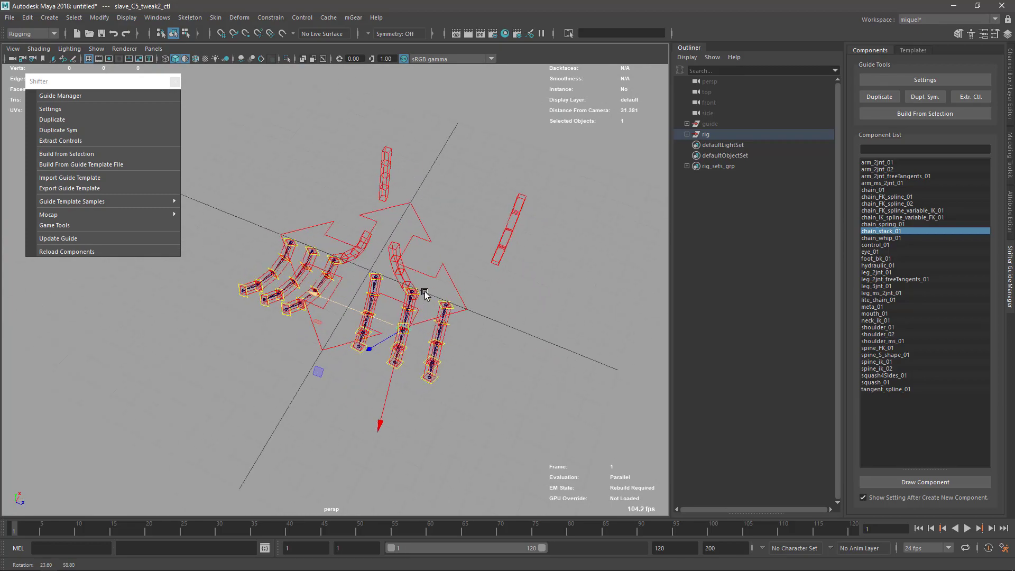
pyautogui.keyDown('alt'); pyautogui.moveTo(425, 294); pyautogui.dragTo(459, 275, button='right'); pyautogui.keyUp('alt')
pyautogui.keyDown('alt'); pyautogui.moveTo(459, 275); pyautogui.dragTo(404, 339); pyautogui.keyUp('alt')
pyautogui.keyDown('alt'); pyautogui.moveTo(404, 339); pyautogui.dragTo(398, 334, button='right'); pyautogui.keyUp('alt')
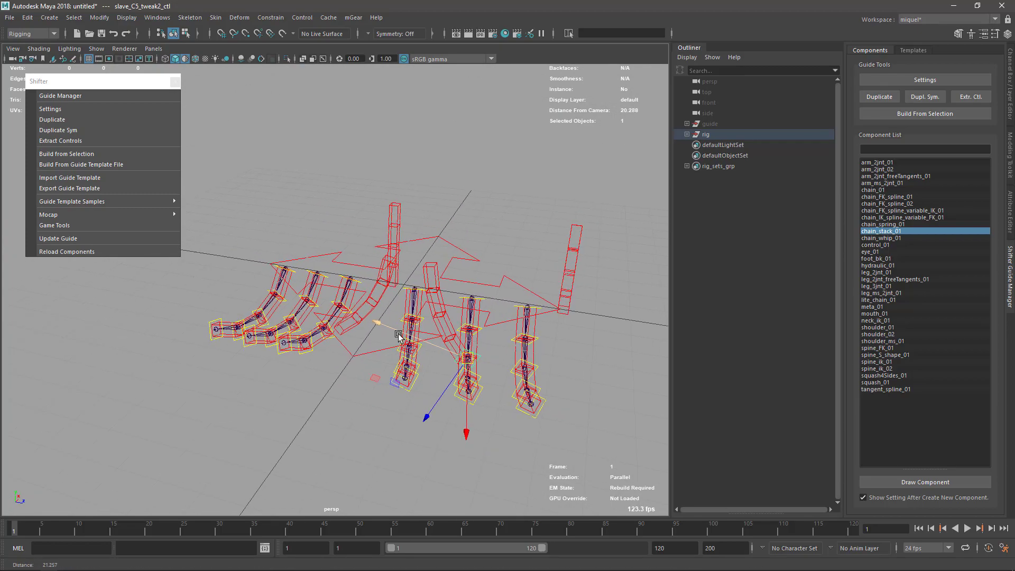
pyautogui.keyDown('alt'); pyautogui.moveTo(398, 334); pyautogui.dragTo(498, 296); pyautogui.keyUp('alt')
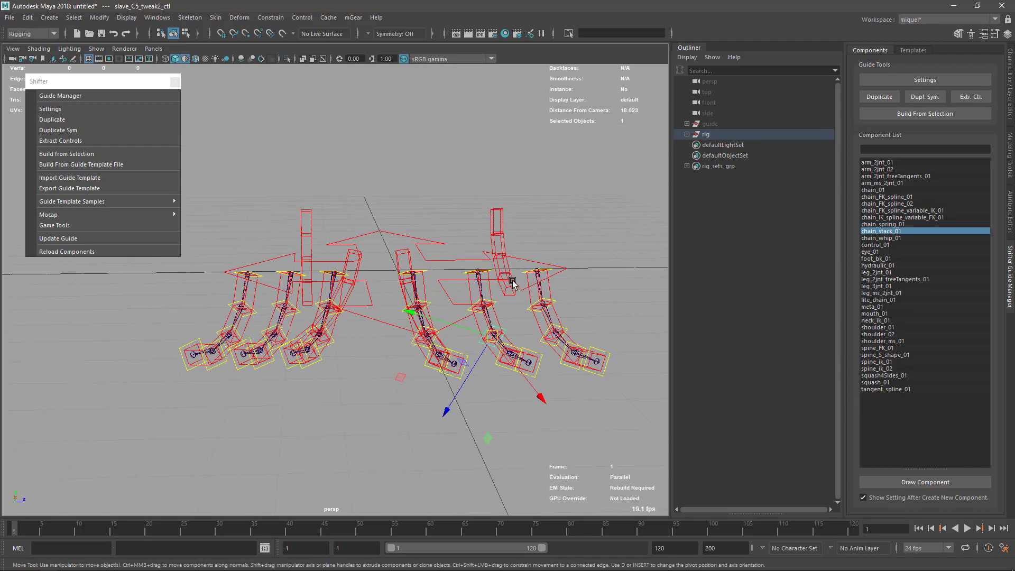
pyautogui.keyDown('alt'); pyautogui.moveTo(385, 341); pyautogui.dragTo(362, 254); pyautogui.keyUp('alt')
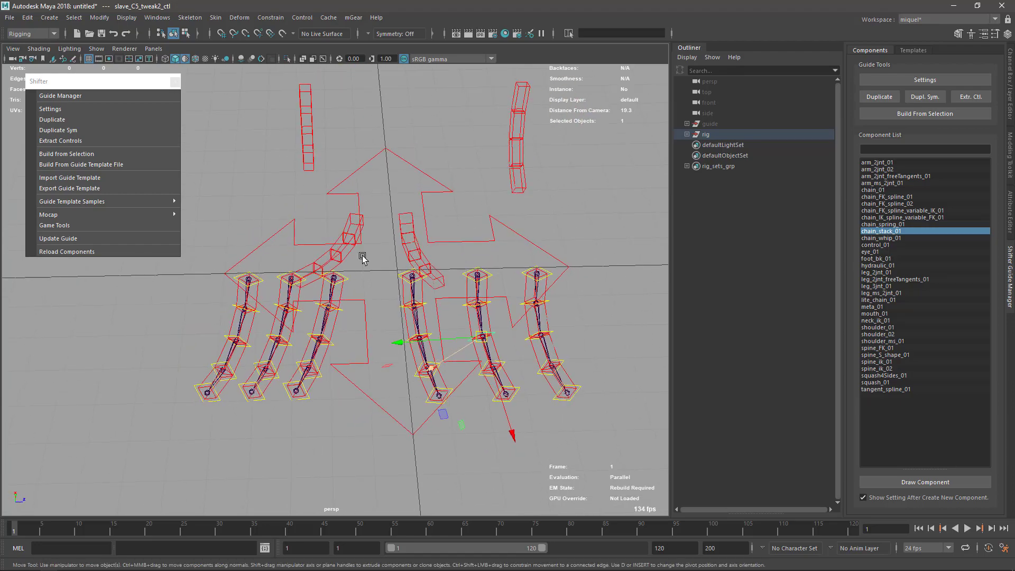
pyautogui.keyDown('alt'); pyautogui.moveTo(504, 373); pyautogui.dragTo(444, 317); pyautogui.keyUp('alt')
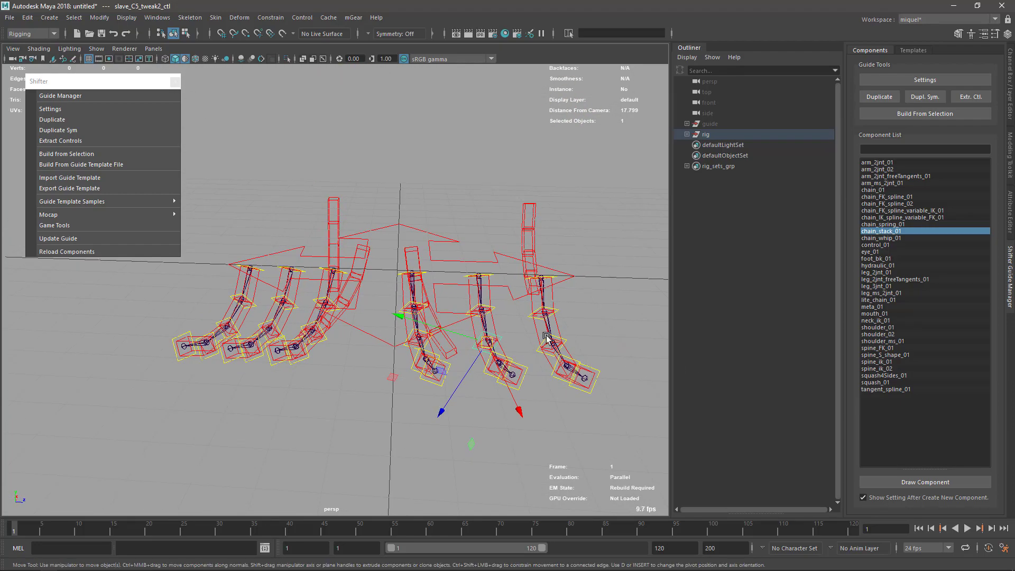
# Step: Rotate the global master chain's FK controls together to bend it further, and select the slave_C3_fk0_ctl control
pyautogui.keyDown('alt'); pyautogui.moveTo(329, 346); pyautogui.dragTo(469, 283); pyautogui.keyUp('alt')
pyautogui.moveTo(567, 225); pyautogui.dragTo(602, 261)
pyautogui.press('e')
pyautogui.moveTo(544, 217); pyautogui.dragTo(565, 259)
pyautogui.moveTo(503, 264); pyautogui.dragTo(458, 284)
pyautogui.click(438, 305)
pyautogui.press('q')
# Step: Inspect from several angles how both groups of slave chains respond to the global master's new bend
pyautogui.keyDown('alt'); pyautogui.moveTo(529, 333); pyautogui.dragTo(368, 242, button='right'); pyautogui.keyUp('alt')
pyautogui.keyDown('alt'); pyautogui.moveTo(369, 241); pyautogui.dragTo(437, 333); pyautogui.keyUp('alt')
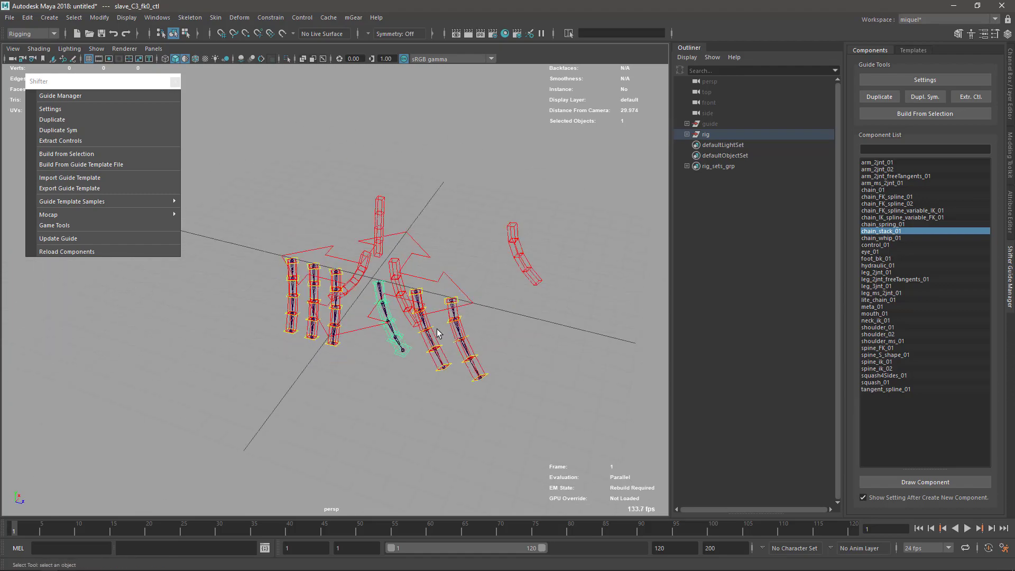
pyautogui.keyDown('alt'); pyautogui.moveTo(437, 333); pyautogui.dragTo(490, 285, button='right'); pyautogui.keyUp('alt')
pyautogui.keyDown('alt'); pyautogui.moveTo(489, 285); pyautogui.dragTo(558, 283); pyautogui.keyUp('alt')
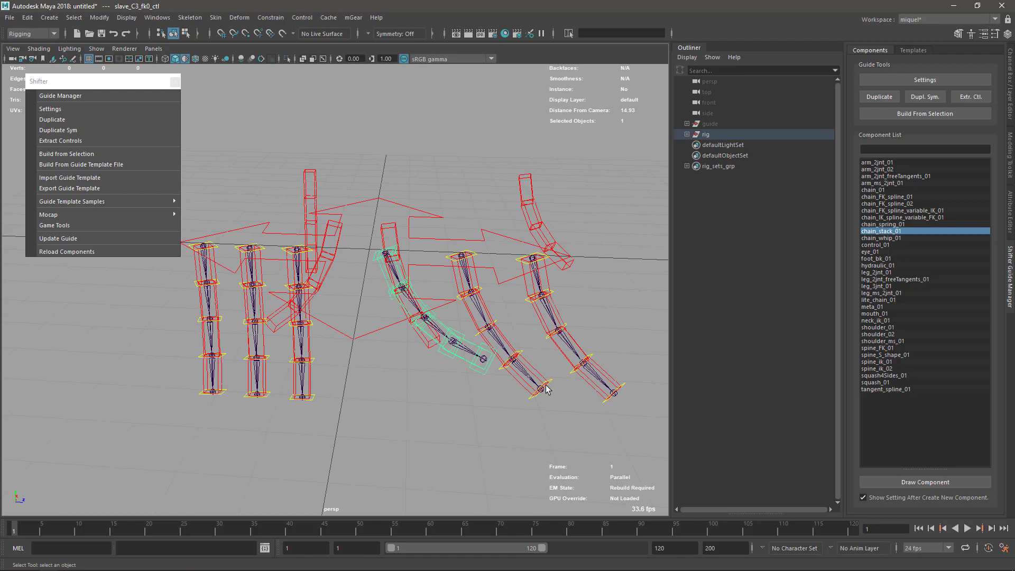
pyautogui.keyDown('alt'); pyautogui.moveTo(546, 389); pyautogui.dragTo(458, 353); pyautogui.keyUp('alt')
pyautogui.keyDown('alt'); pyautogui.moveTo(458, 354); pyautogui.dragTo(508, 309, button='right'); pyautogui.keyUp('alt')
pyautogui.keyDown('alt'); pyautogui.moveTo(538, 355); pyautogui.dragTo(491, 354); pyautogui.keyUp('alt')
pyautogui.keyDown('alt'); pyautogui.moveTo(491, 354); pyautogui.dragTo(517, 386, button='right'); pyautogui.keyUp('alt')
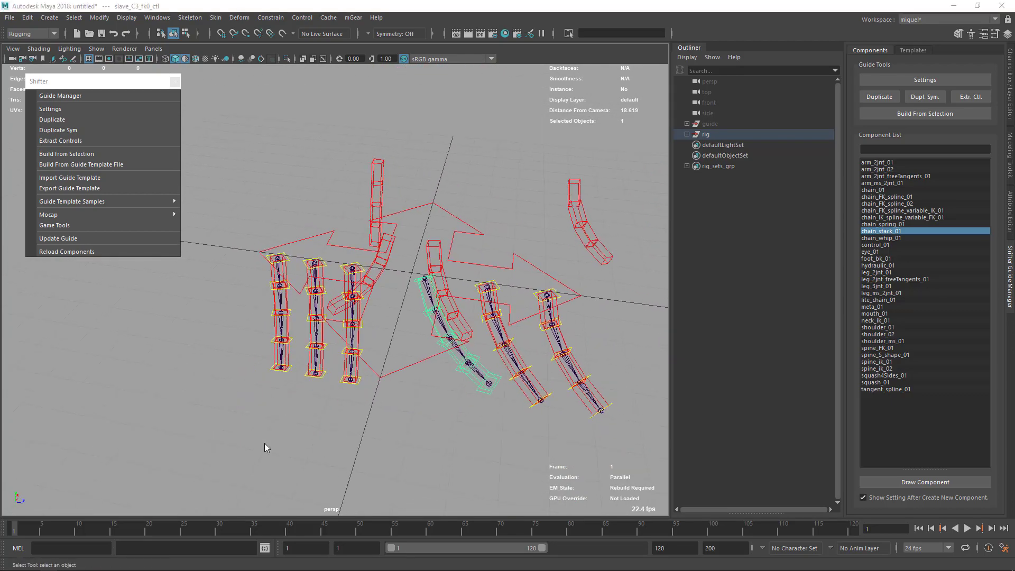
pyautogui.hotkey('alt', 'Tab')
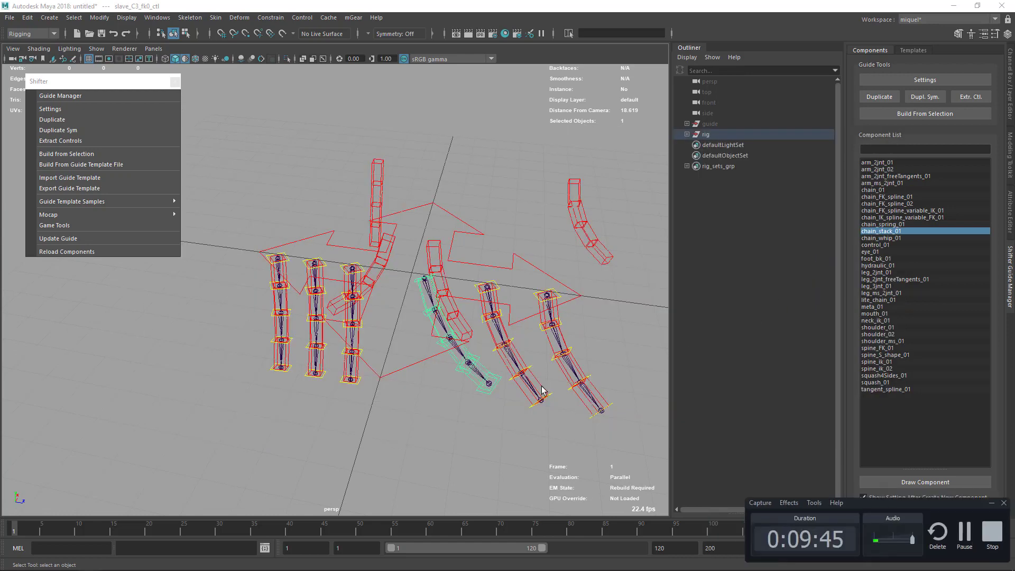